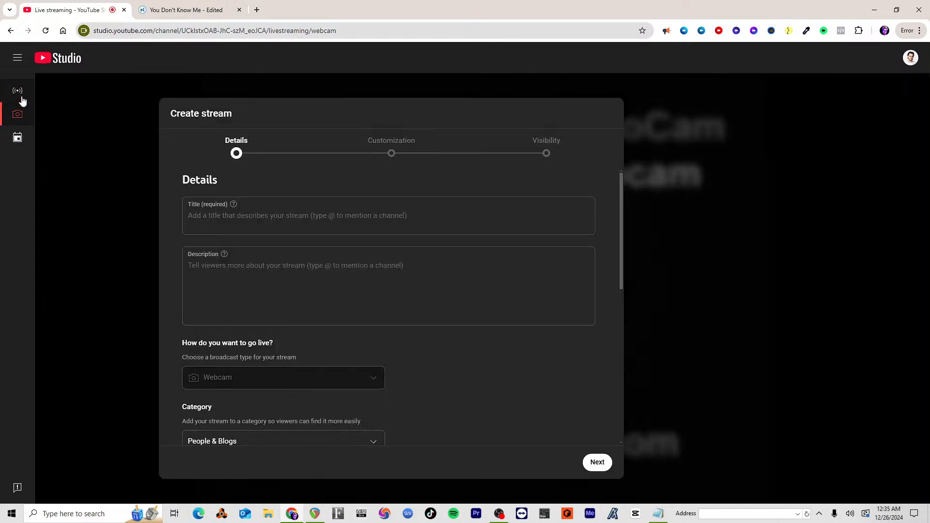
Step: Look through the Stream, Webcam and Manage pages of the live dashboard and show the page names in the side navigation
click(18, 92)
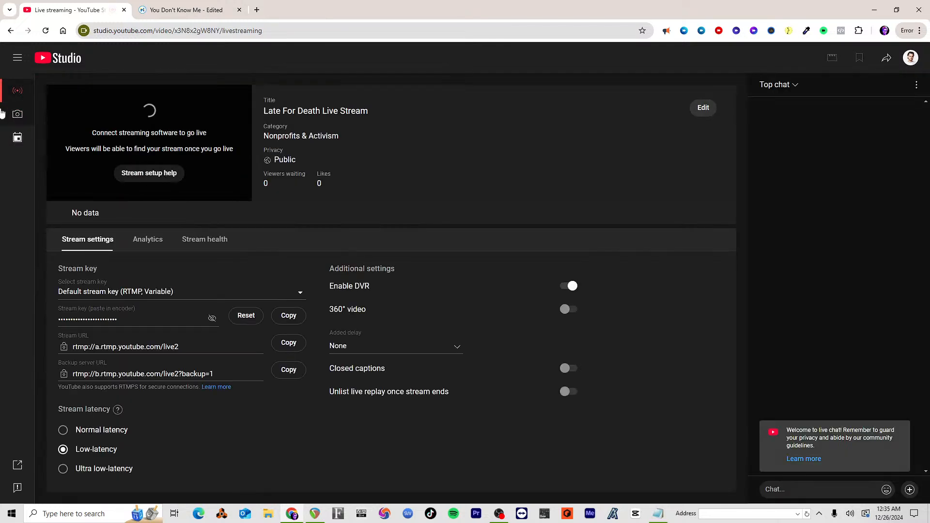
click(18, 138)
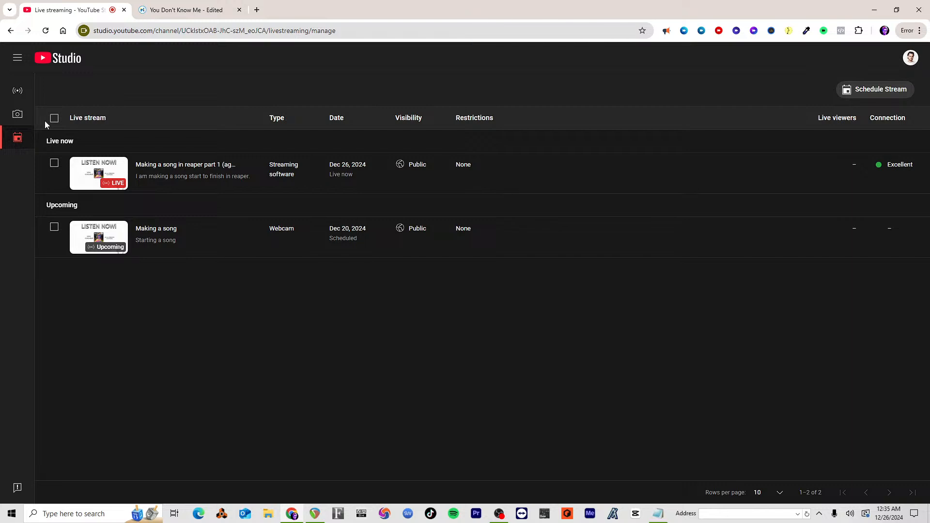
click(18, 114)
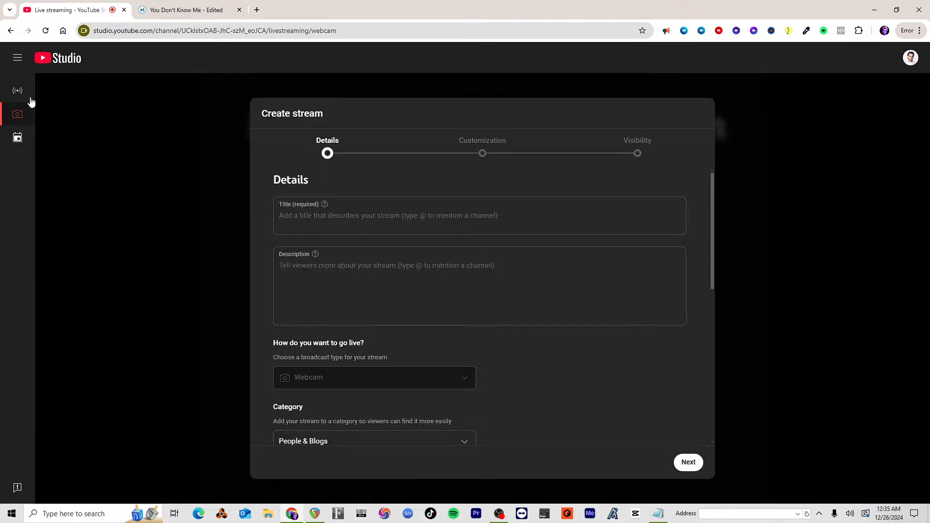
click(11, 91)
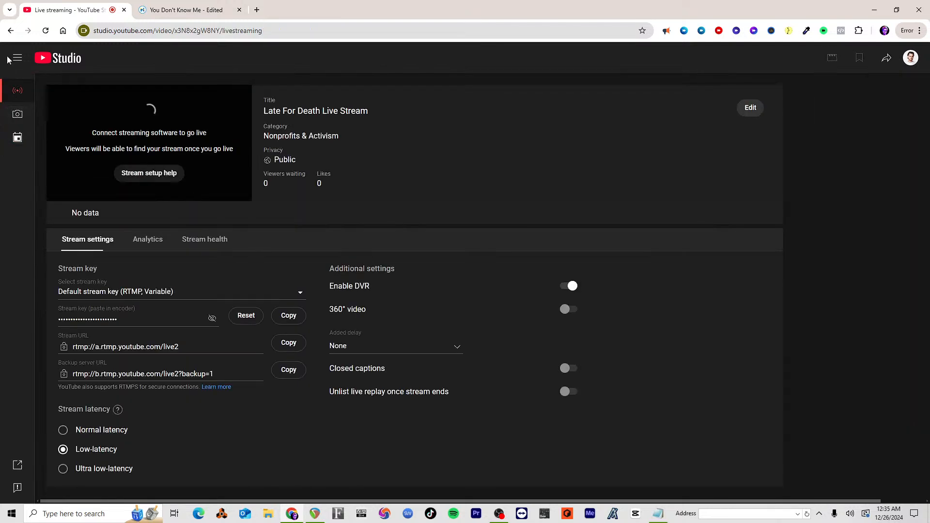
click(19, 58)
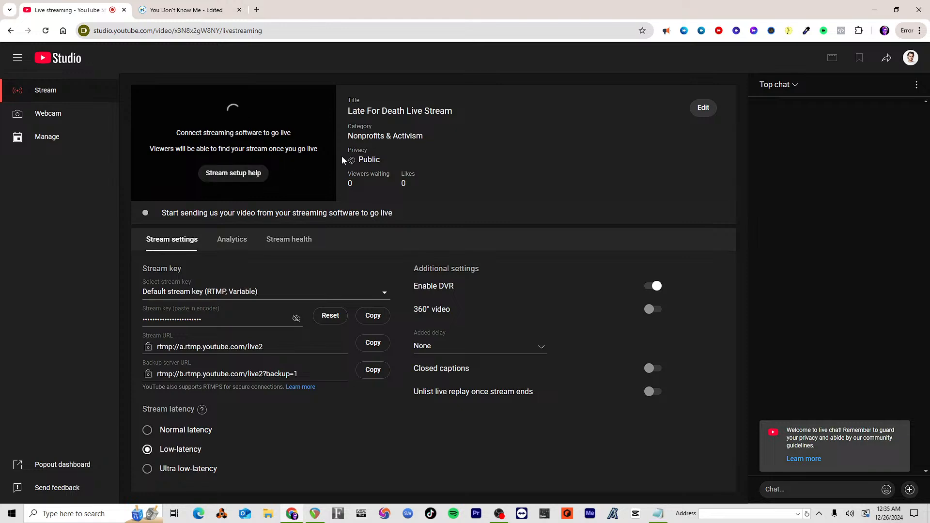
Step: View the stream setup help and check the analytics and stream health of the Late For Death Live Stream
click(253, 175)
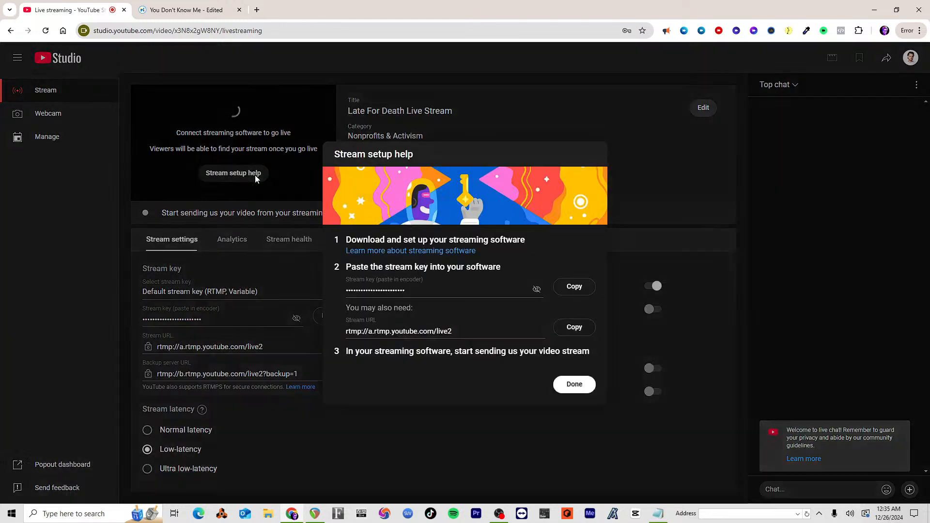
click(574, 385)
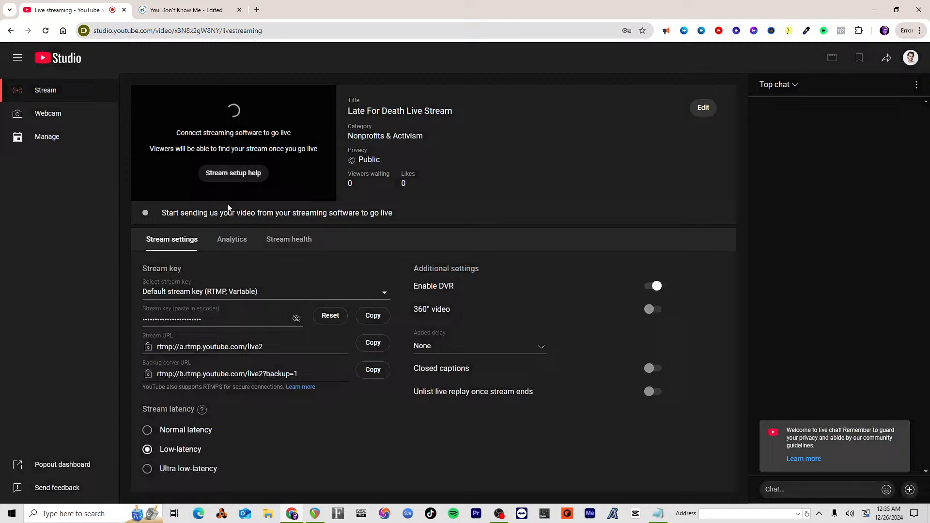
click(228, 239)
click(293, 239)
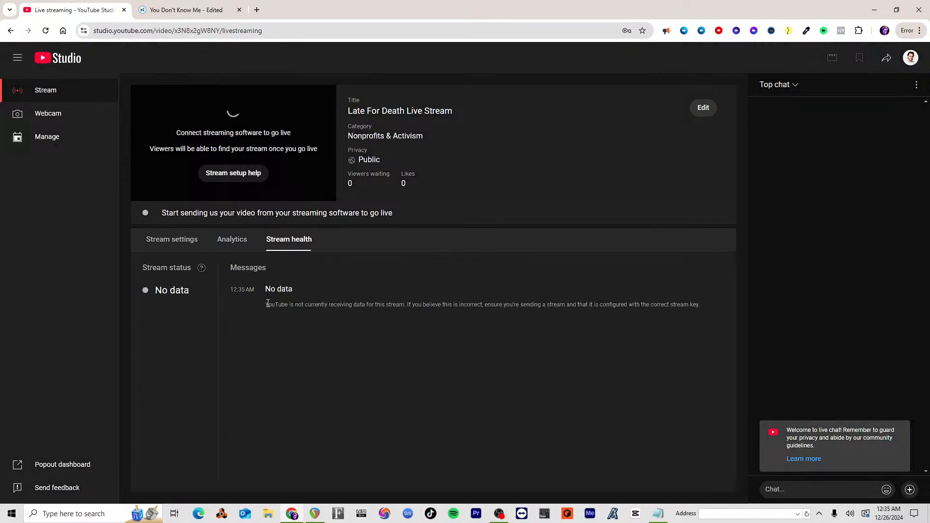
click(235, 240)
double_click(231, 132)
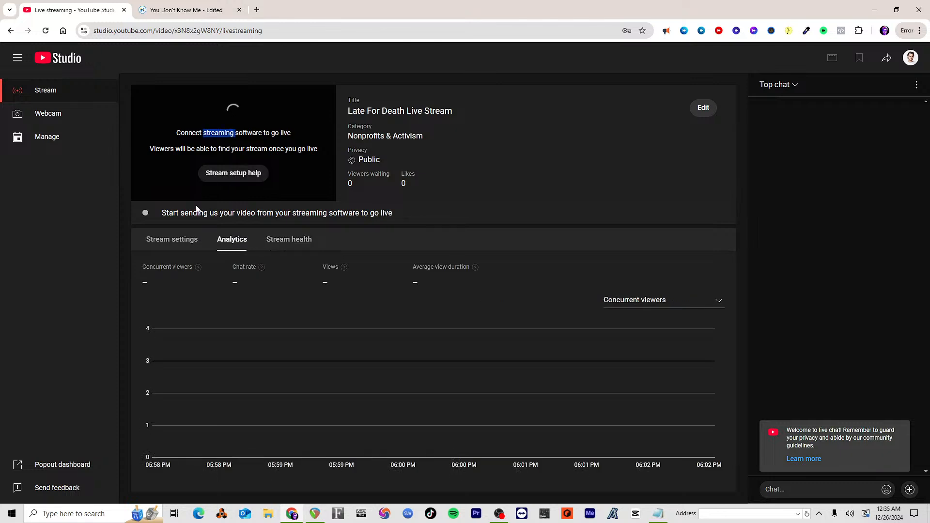
Step: Reload the dashboard and open the live stream "Making a song in reaper part 1 (again)" from the managed streams
click(45, 30)
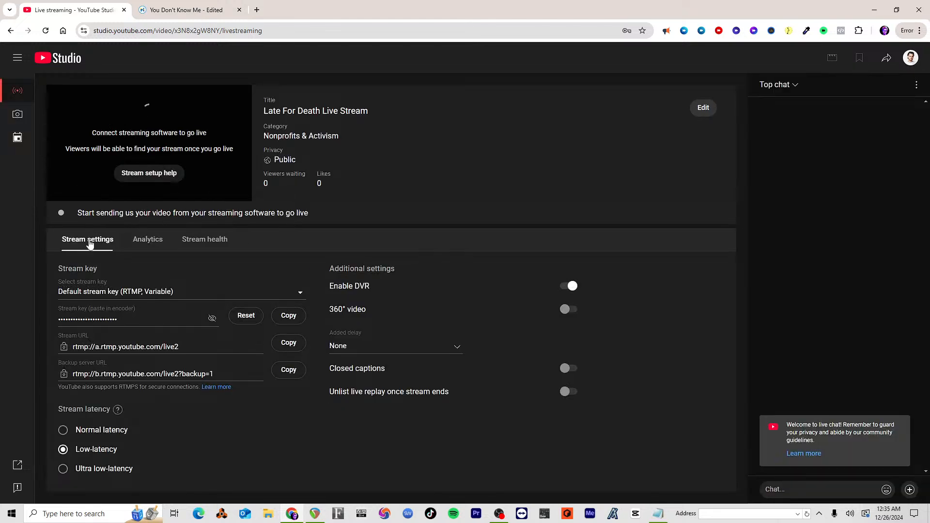
click(164, 239)
click(28, 136)
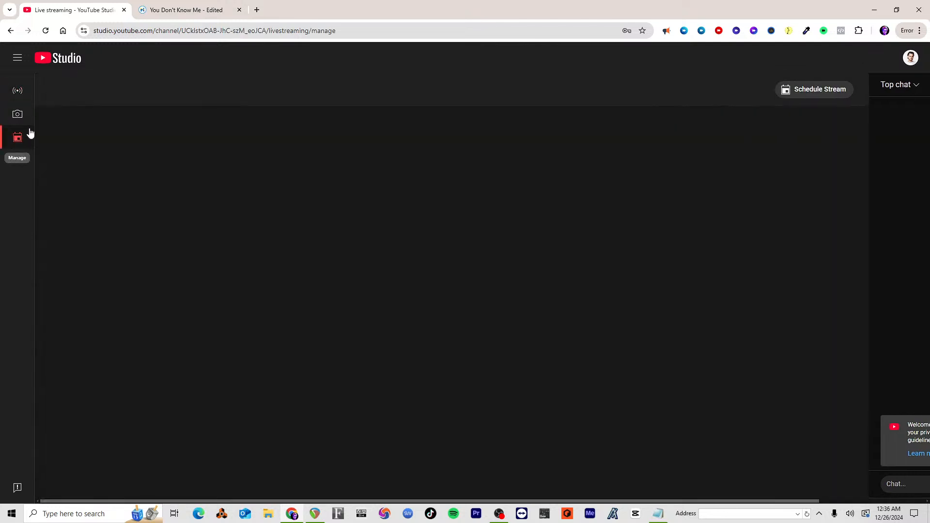
click(163, 165)
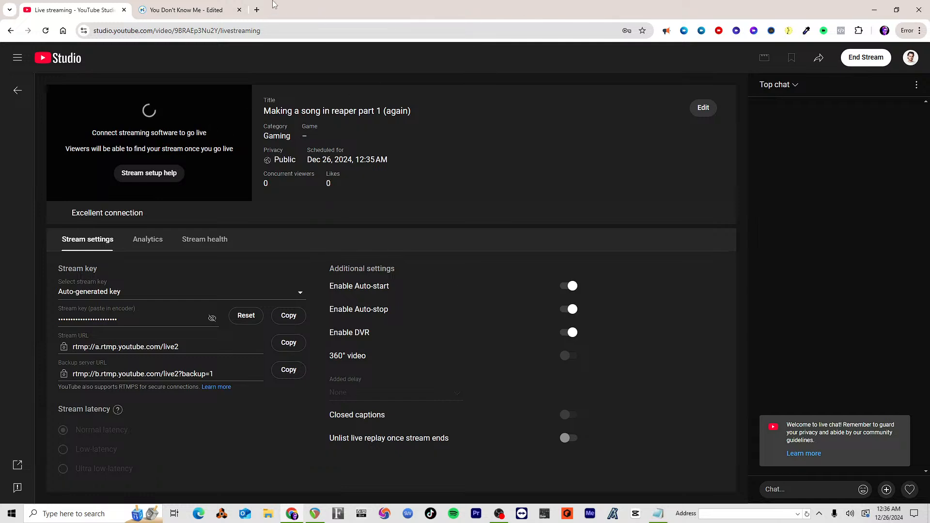
click(257, 10)
text(youtube.com)
key(Return)
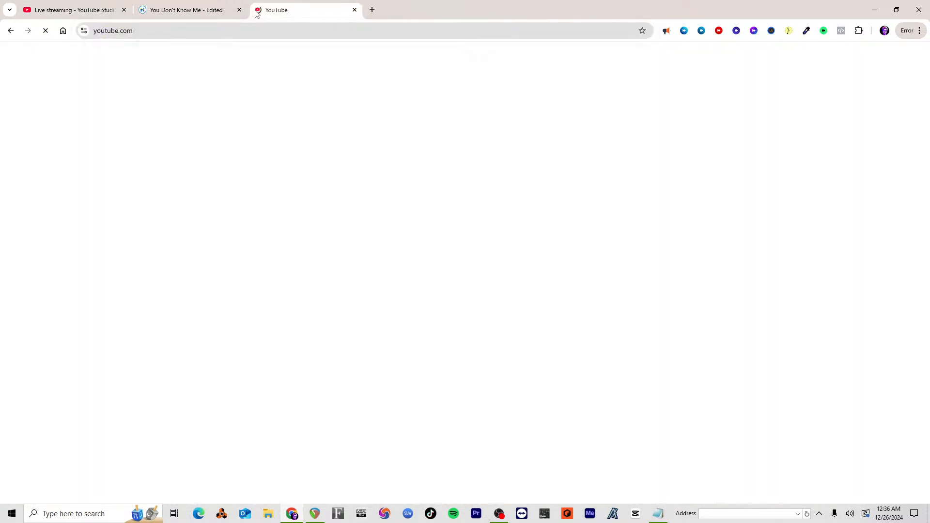
key(ctrl+shift+Tab)
key(ctrl+shift+Tab)
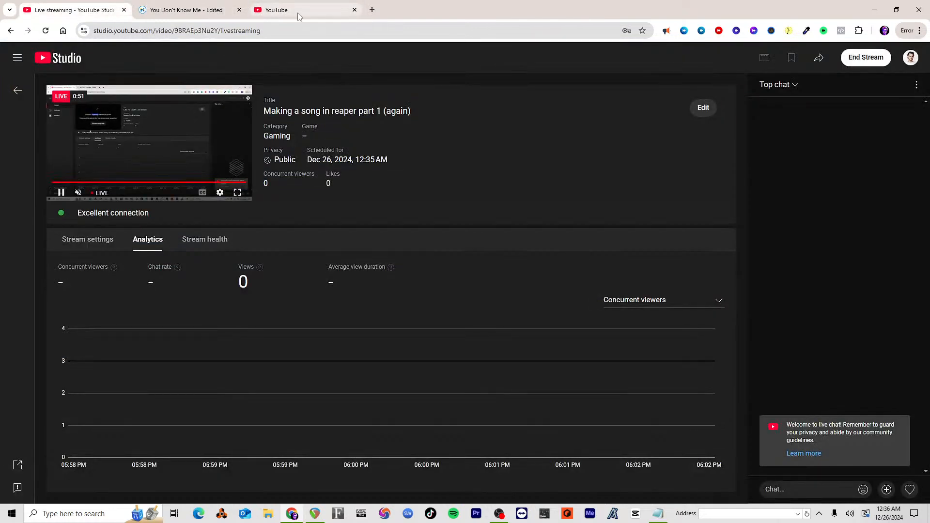
click(298, 14)
key(ctrl+w)
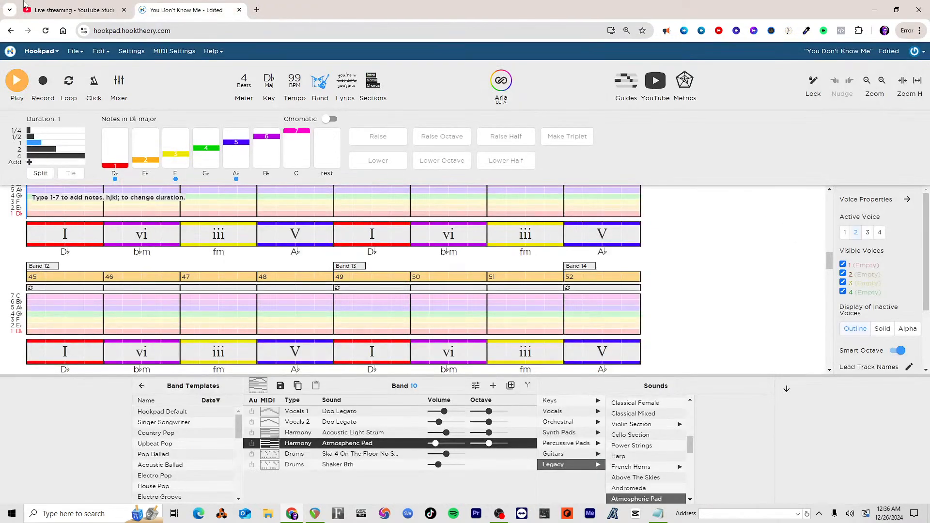
click(25, 5)
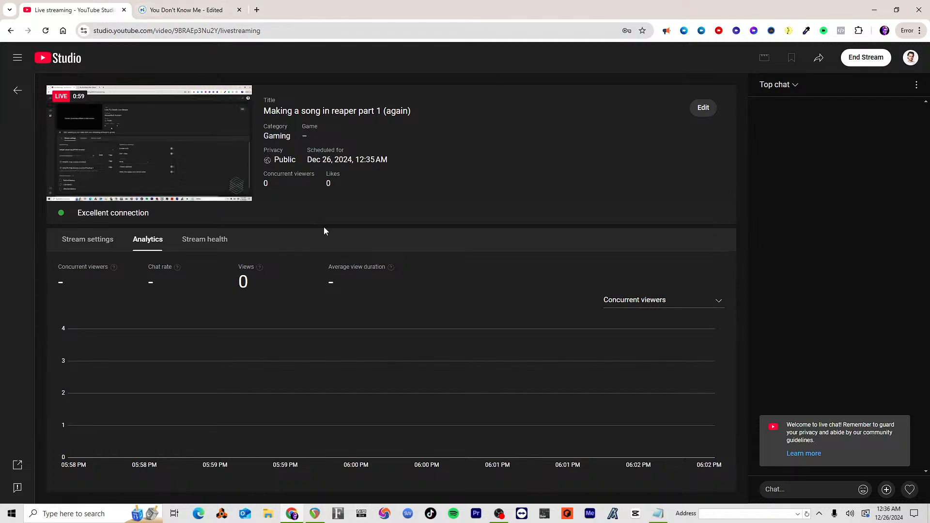
Step: Look over the track mixer in REAPER and return to the live stream dashboard in the browser
key(alt+Tab)
key(alt+Tab)
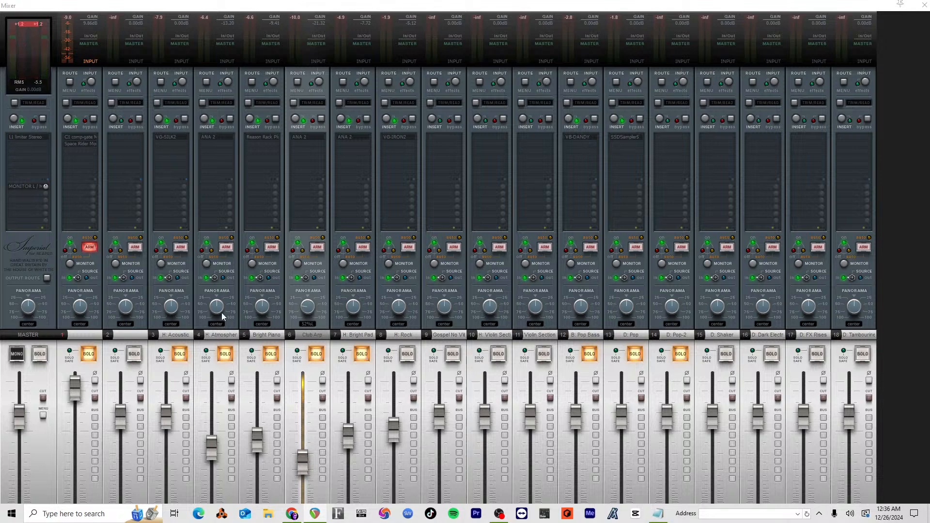
key(alt+Tab)
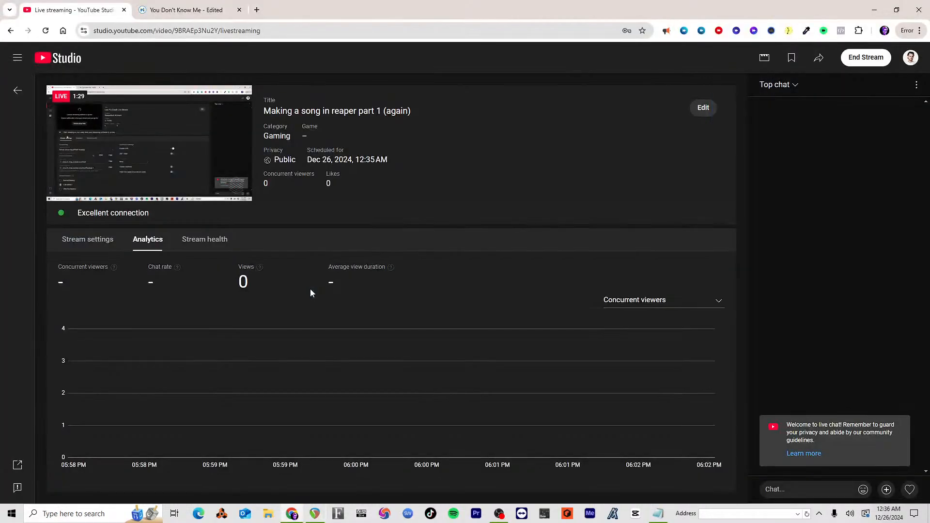
Step: Switch to the Hookpad project "You Don't Know Me" and hide its band editor
key(ctrl+Tab)
scroll(342, 257, down, 3)
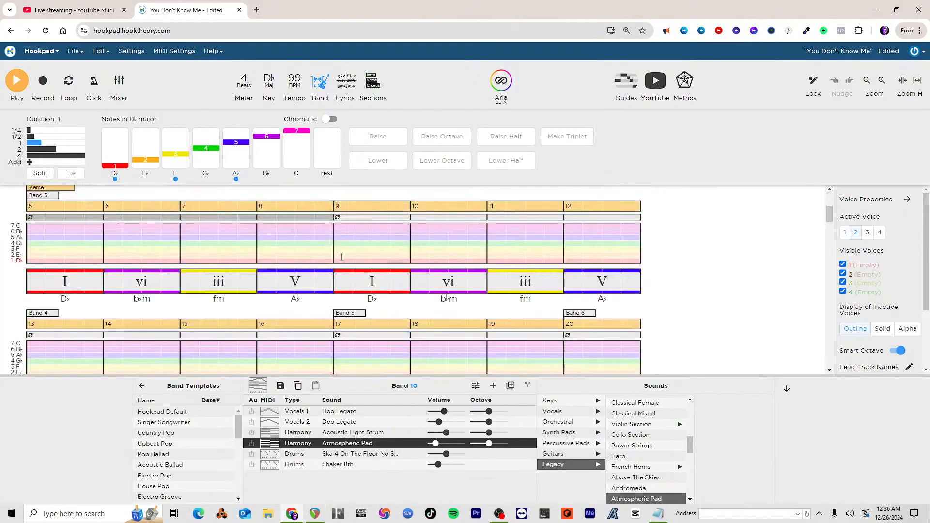
scroll(485, 262, up, 3)
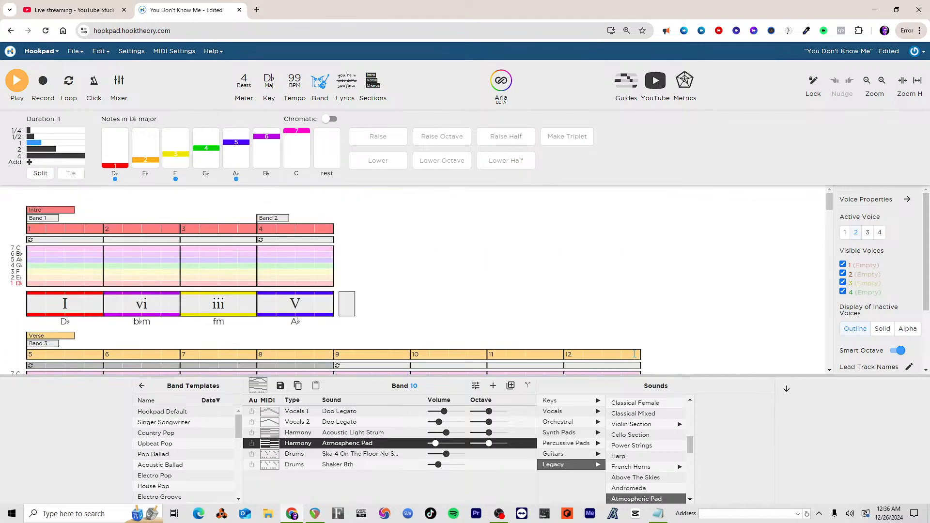
click(320, 81)
Step: Look through the chords of the intro, verse and chorus and place the cursor at measure 1
scroll(388, 302, down, 1)
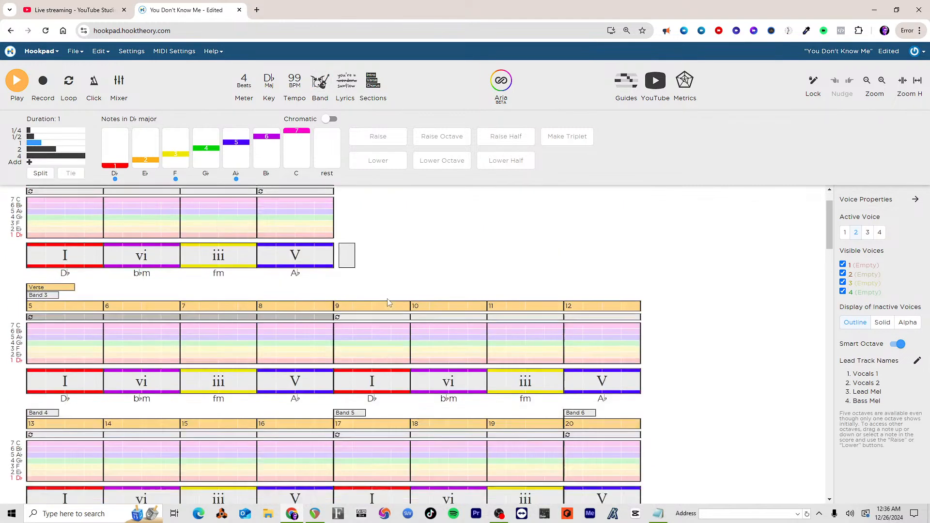
scroll(387, 303, up, 1)
click(305, 260)
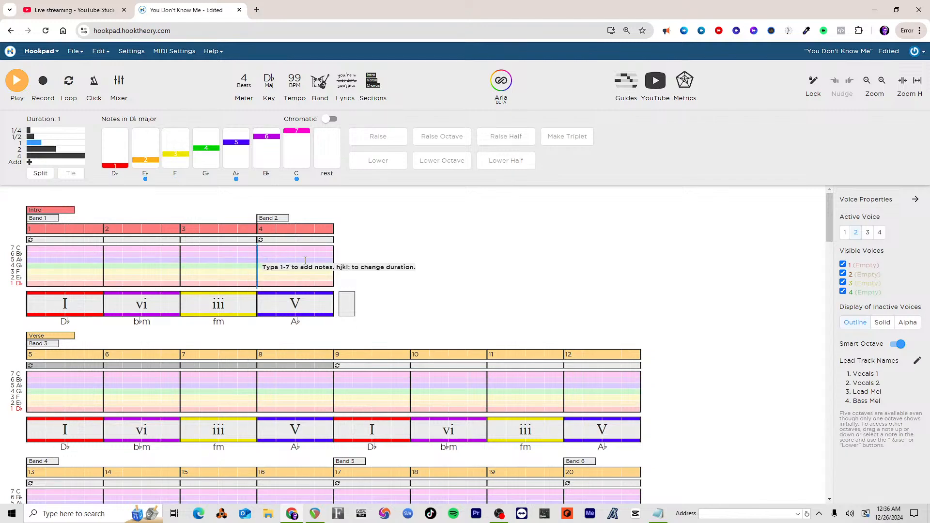
scroll(389, 277, down, 10)
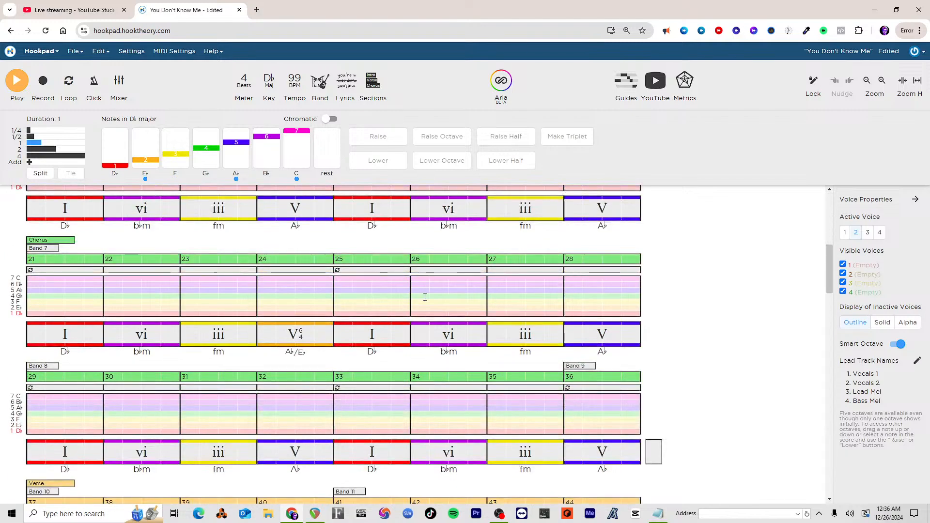
scroll(416, 358, up, 10)
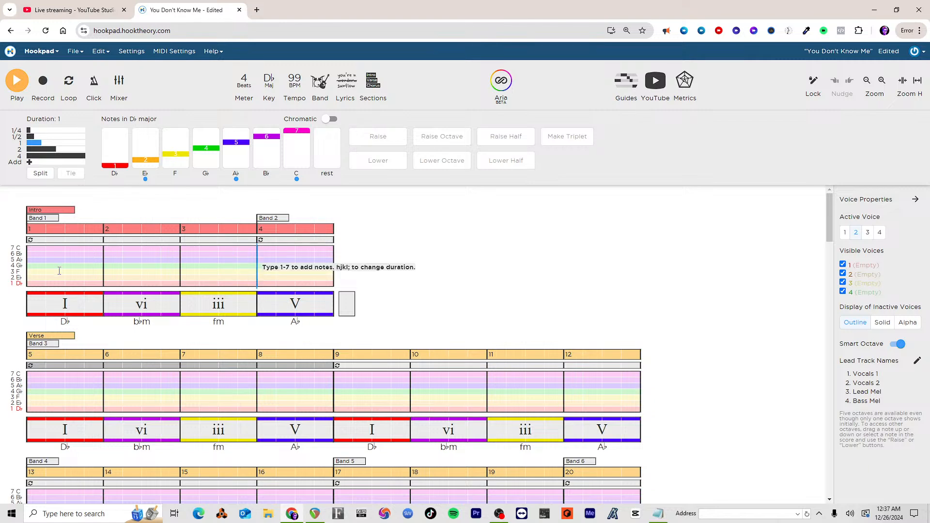
click(38, 263)
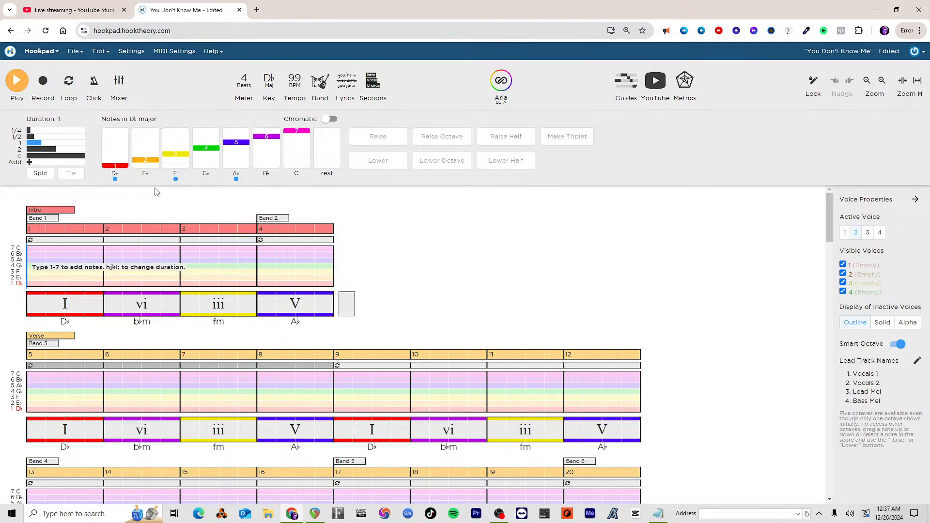
Step: Play the chorus from measure 21 and stop the playback
scroll(155, 191, down, 6)
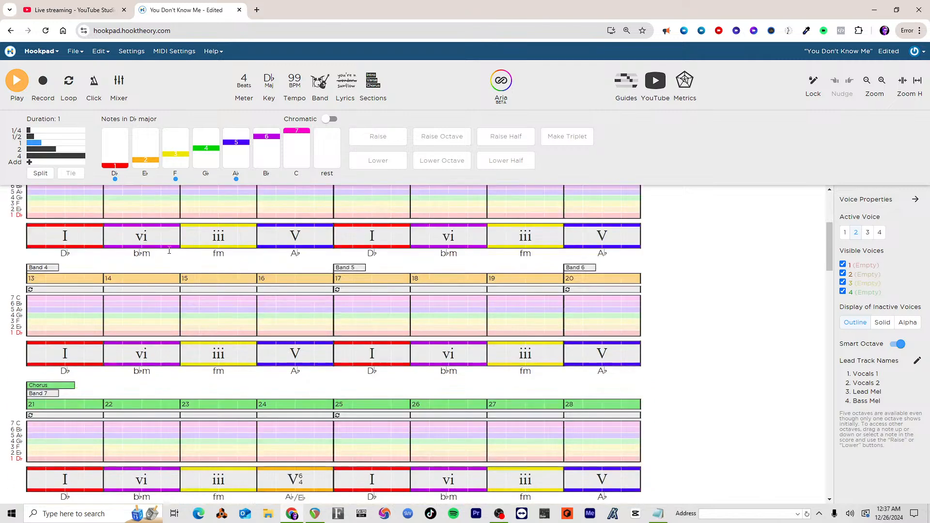
click(32, 344)
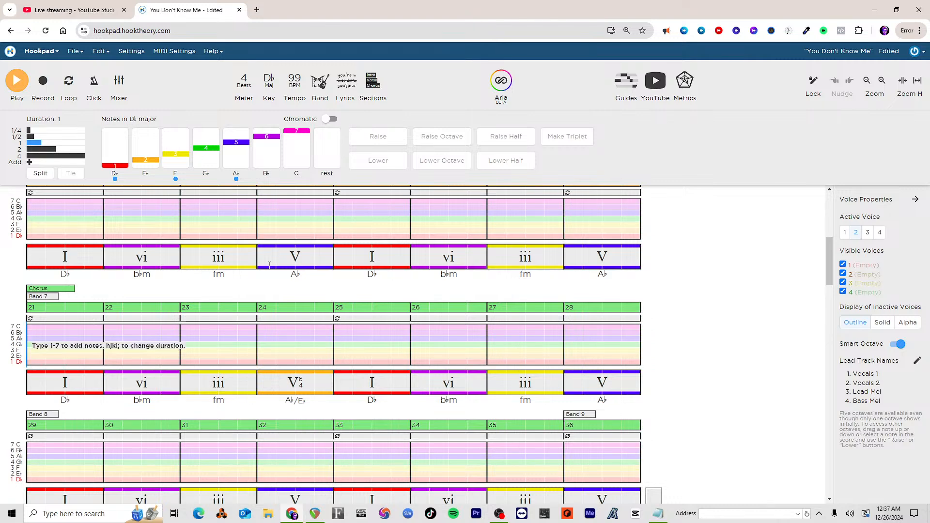
key(space)
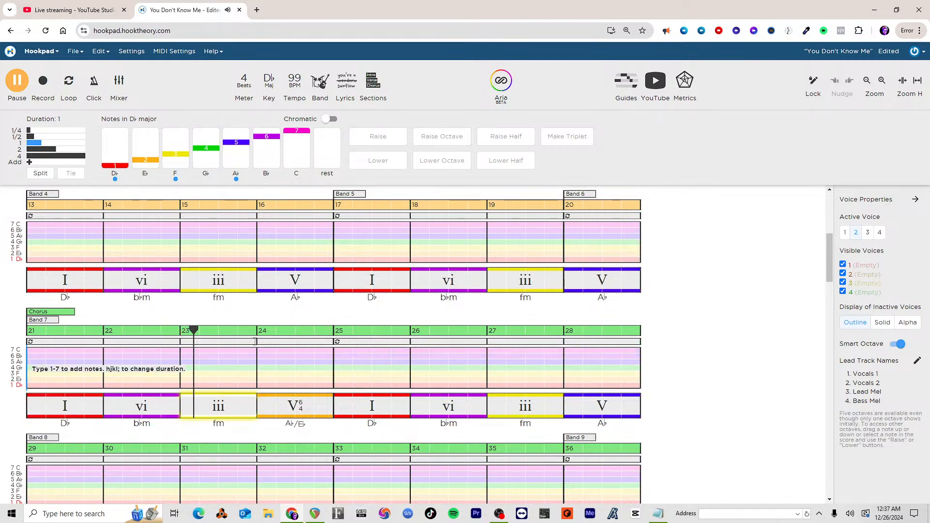
key(space)
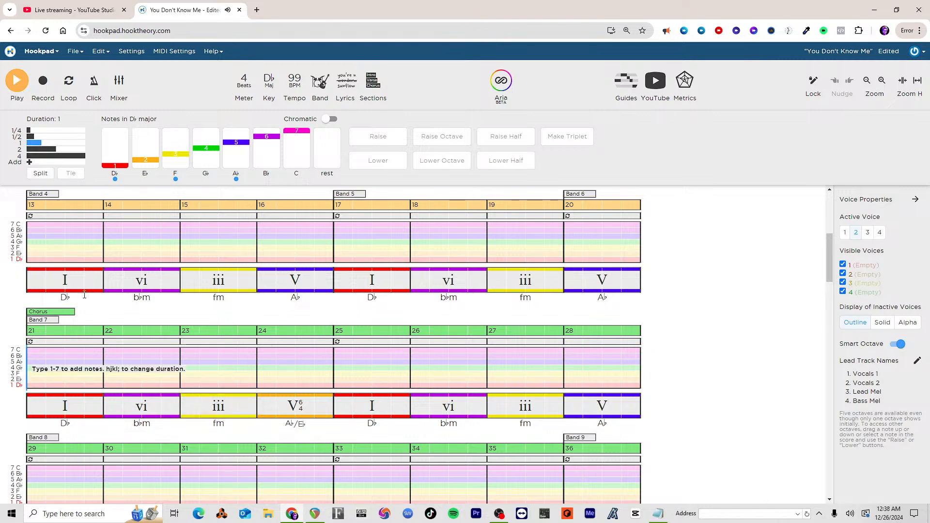
Step: Play the intro from measure 1 and stop the playback
scroll(106, 266, up, 5)
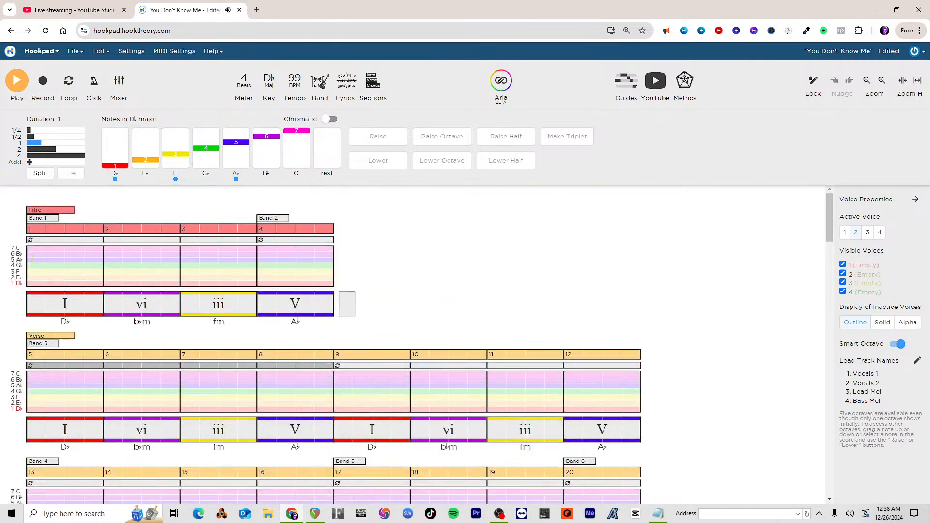
click(32, 258)
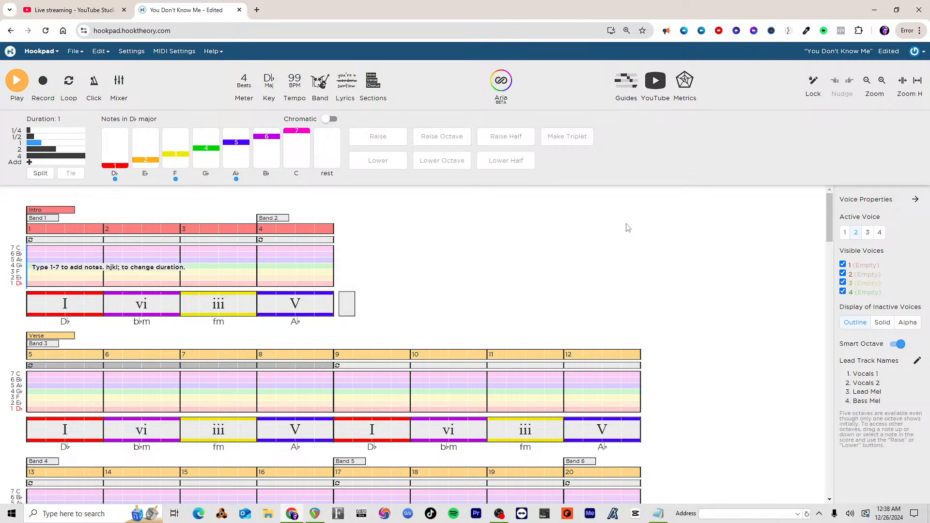
key(space)
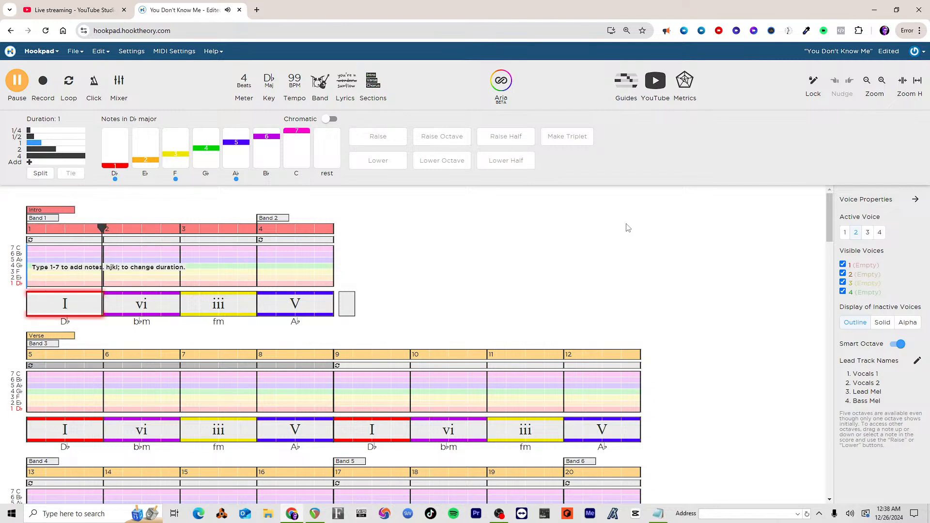
key(space)
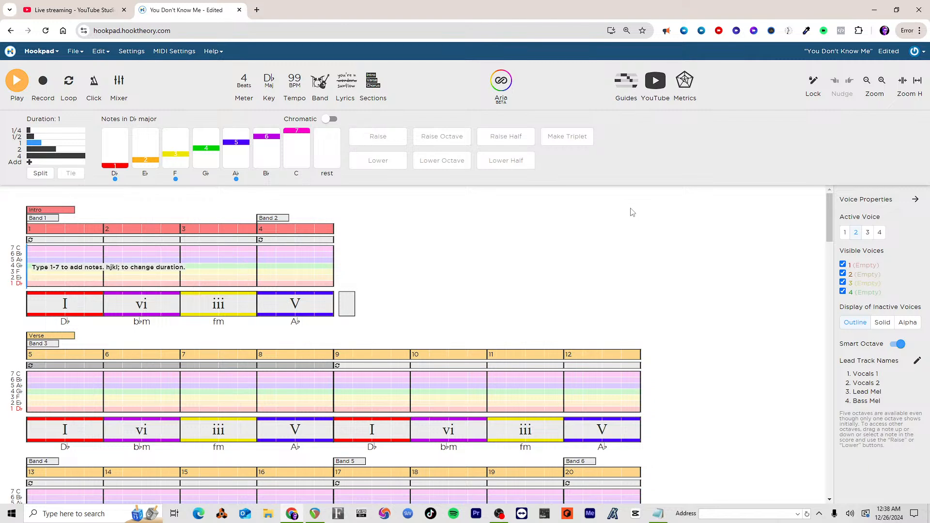
Step: Play the chorus again from measure 21 and stop the playback
scroll(501, 196, down, 5)
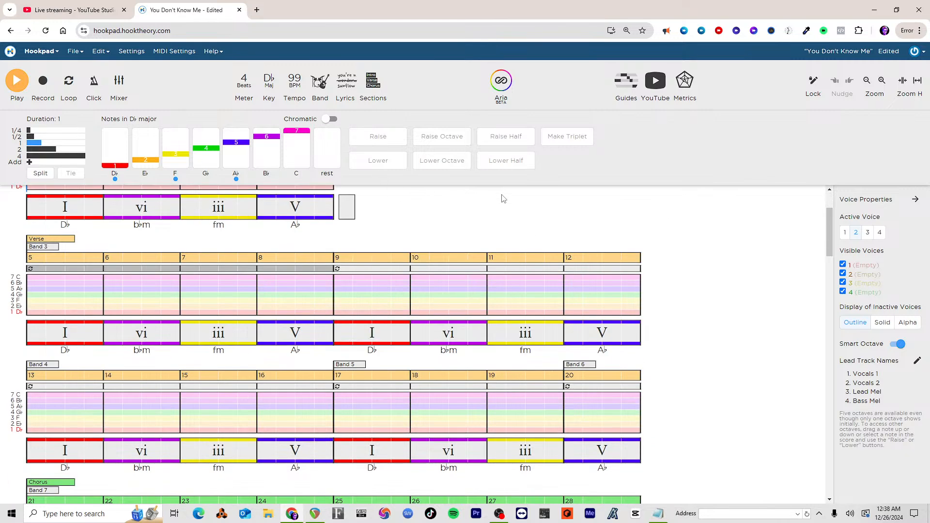
click(36, 338)
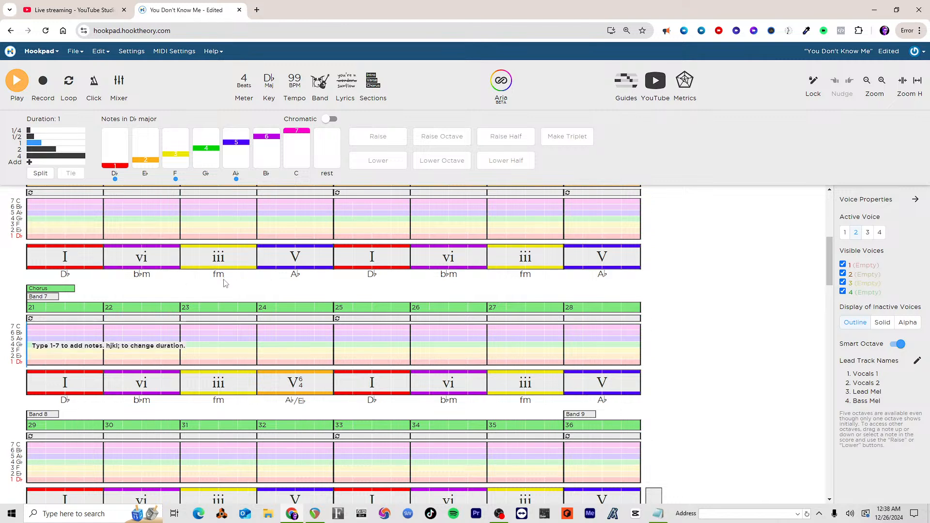
key(space)
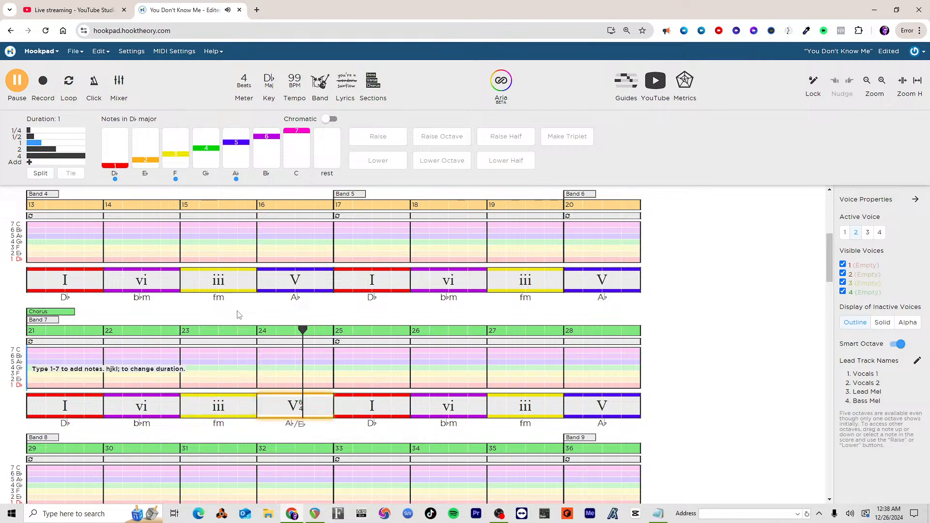
key(space)
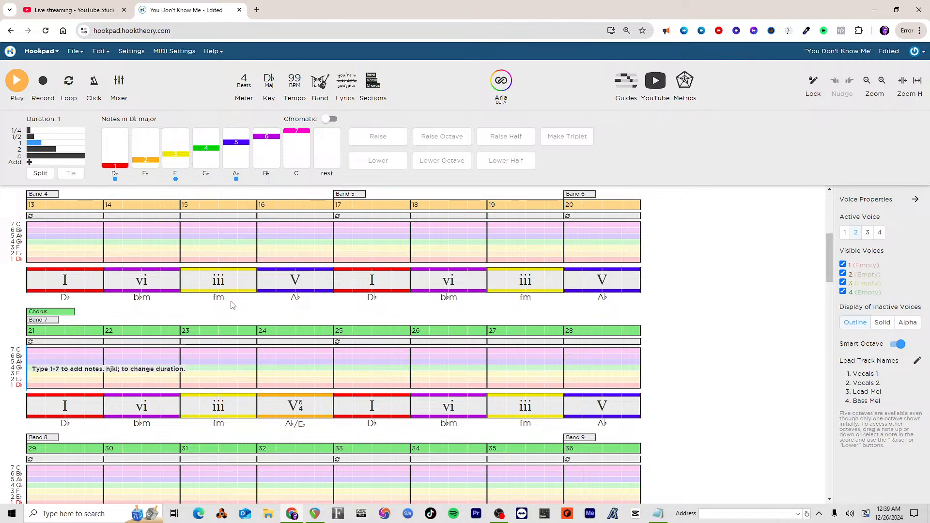
Step: Open the recent text file "You DOn't Know Me Anymore Settings.txt" in Notepad
key(super)
text(note)
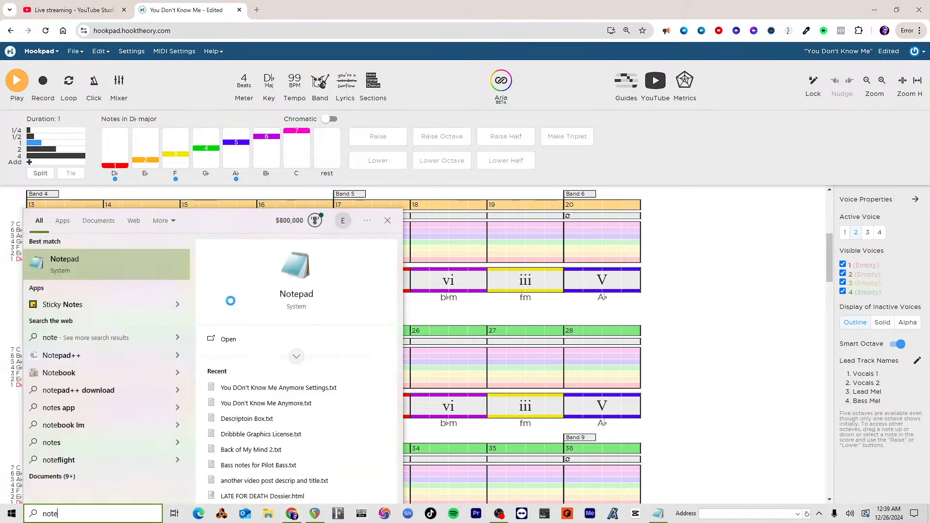
click(291, 388)
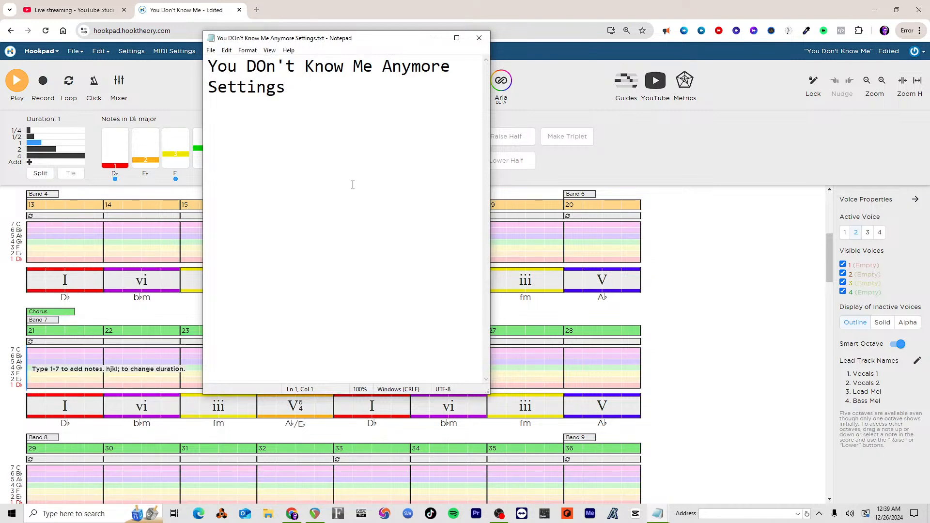
Step: Open the lyrics file "You Don't Know Me Anymore.txt" beside the settings note and remove the space before its first word
key(super)
text(you)
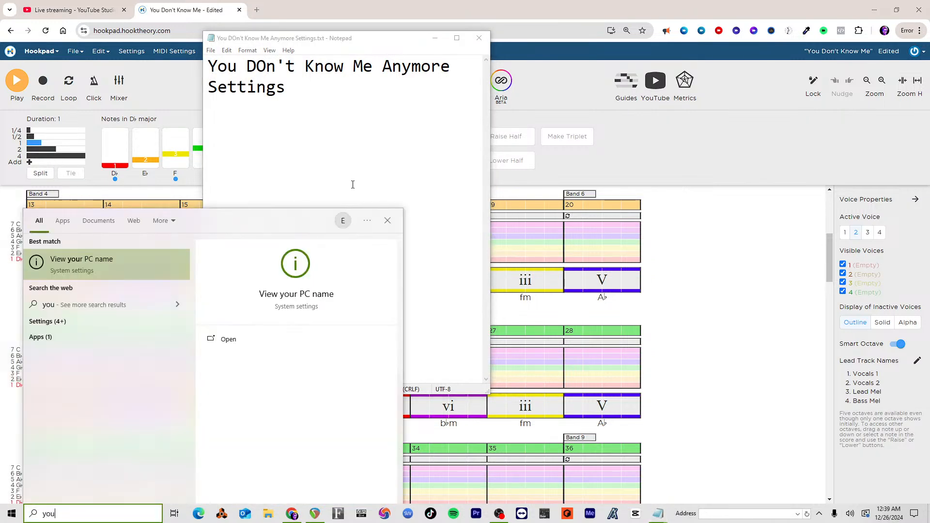
key(Escape)
key(super)
text(note)
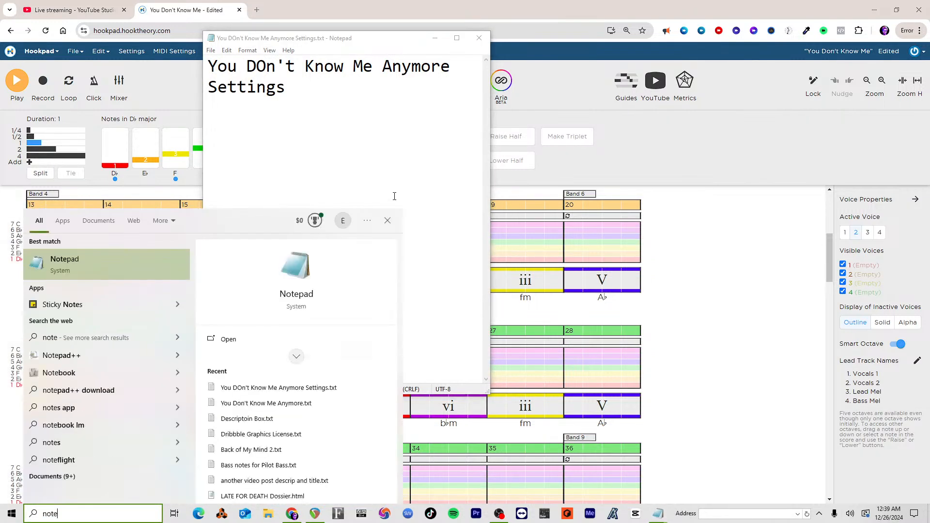
click(297, 404)
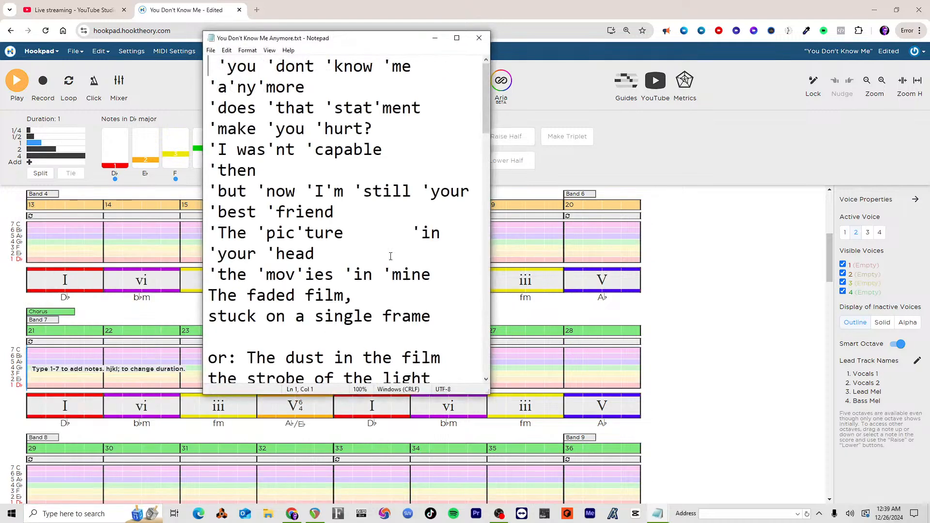
drag(647, 43, 742, 75)
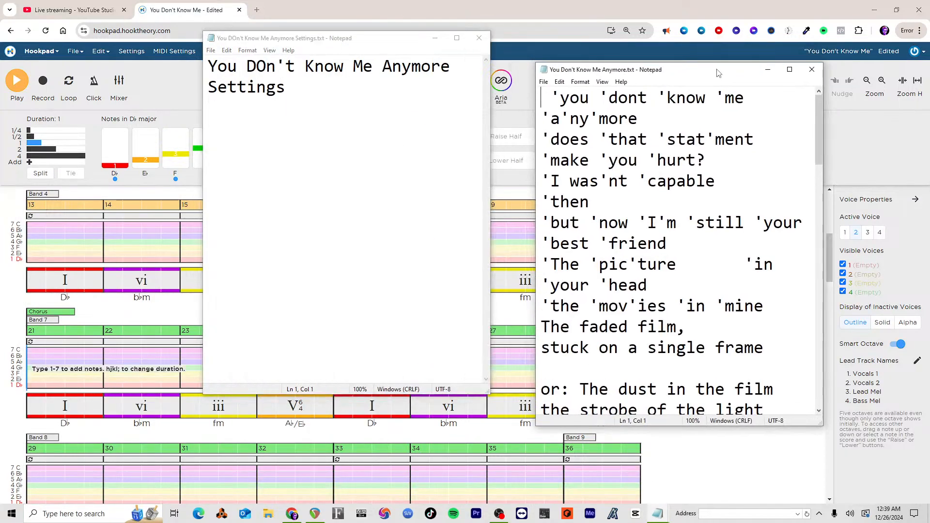
key(Delete)
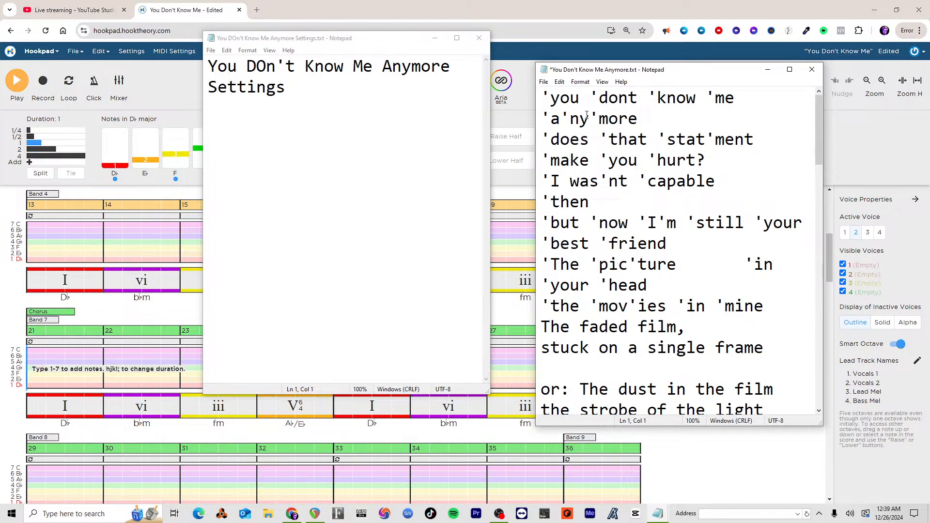
Step: Switch to the REAPER project "You Don't Know Me Anymore" and hide the mixer
click(435, 39)
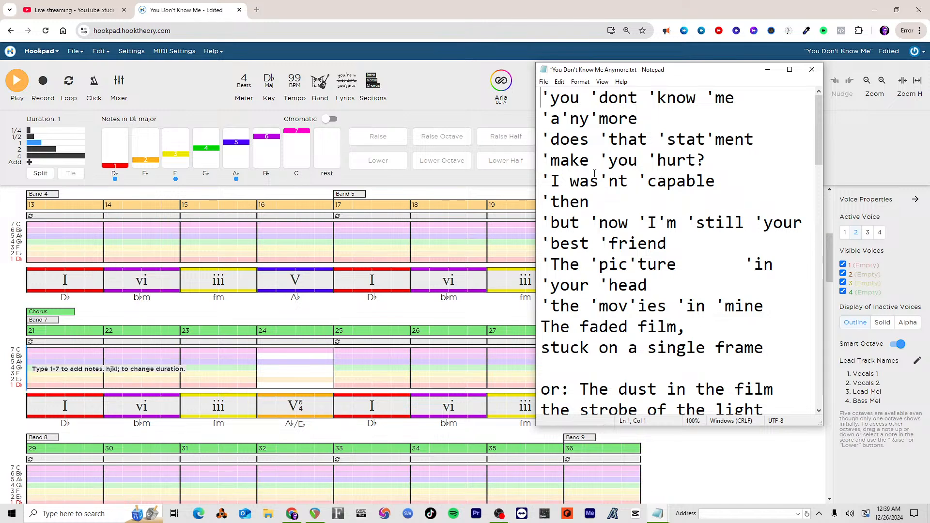
key(alt+Tab)
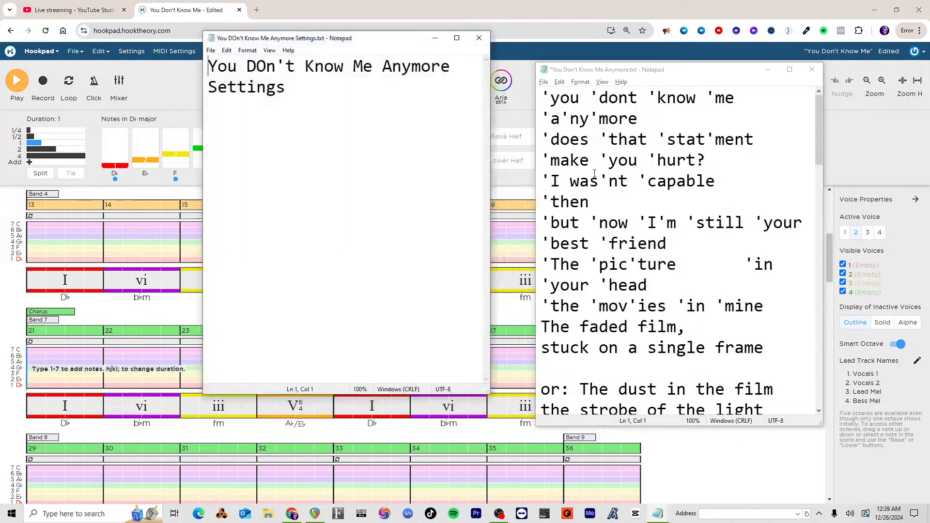
key(alt+Tab)
key(alt+Tab)
key(alt+Tab)
key(alt+Tab)
key(alt+Tab)
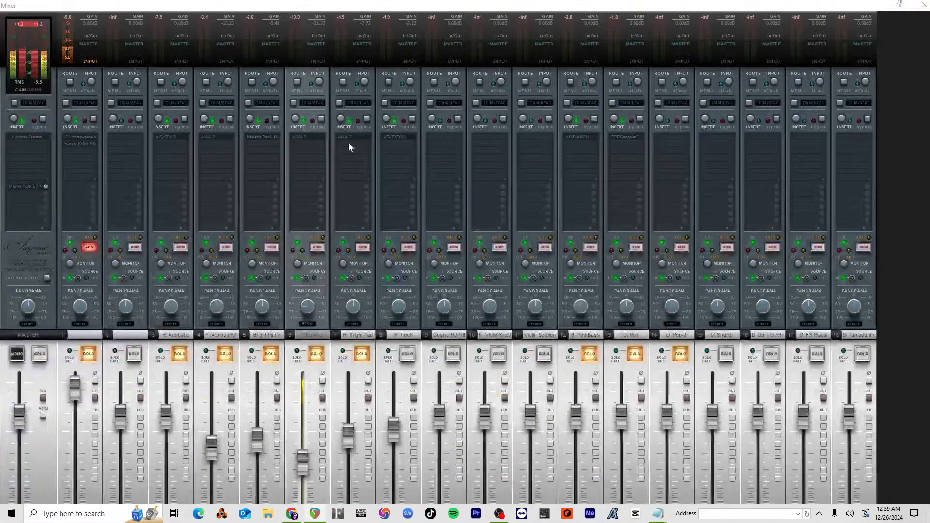
key(ctrl+m)
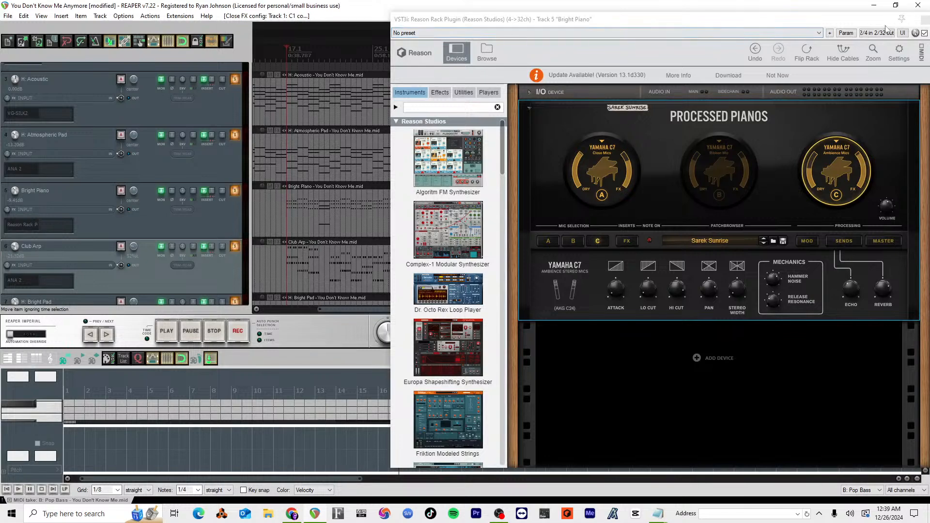
Step: Close the Bright Piano track's Reason Rack plug-in window and hide the docked MIDI editor in the maximized project window
click(895, 6)
double_click(379, 57)
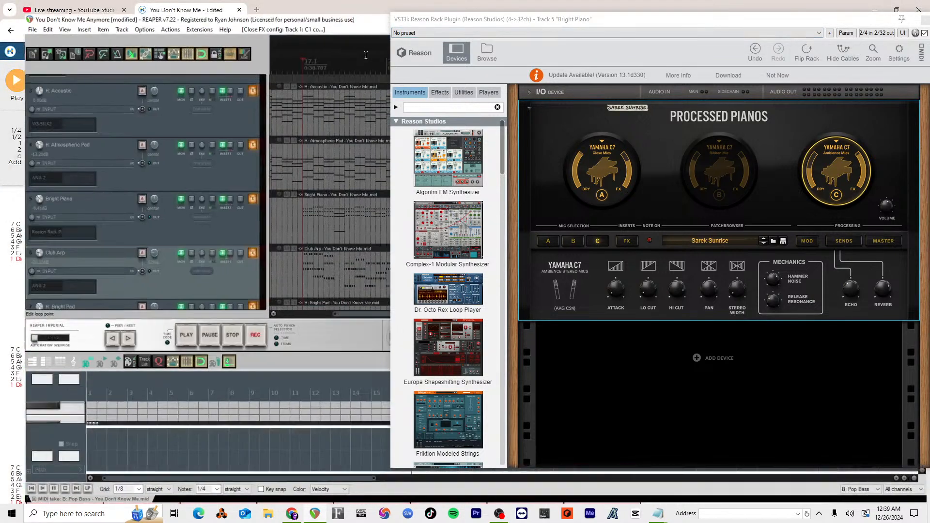
drag(872, 21, 644, 40)
click(699, 39)
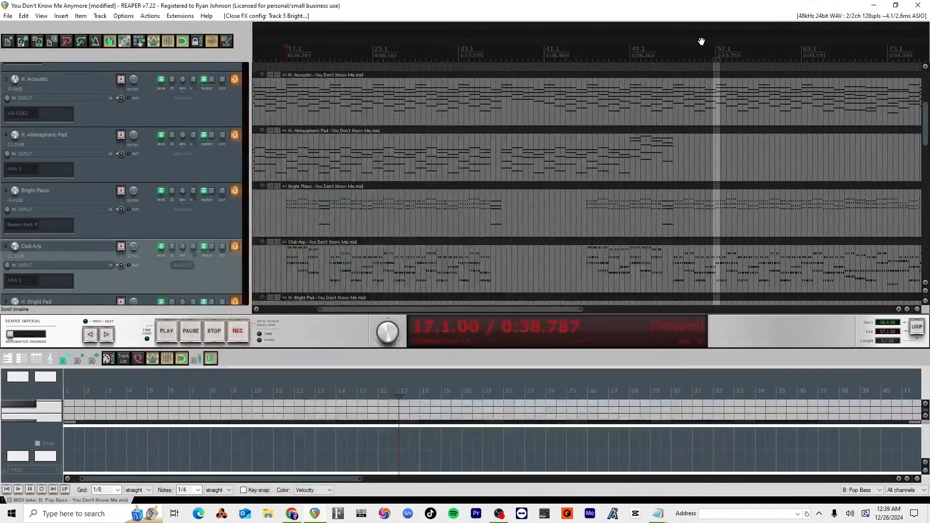
key(super+d)
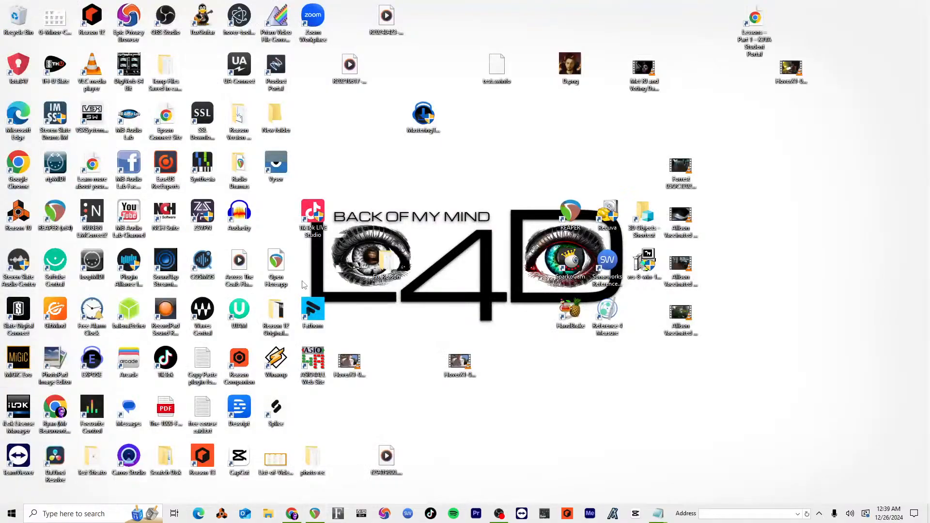
key(super+d)
key(alt+d)
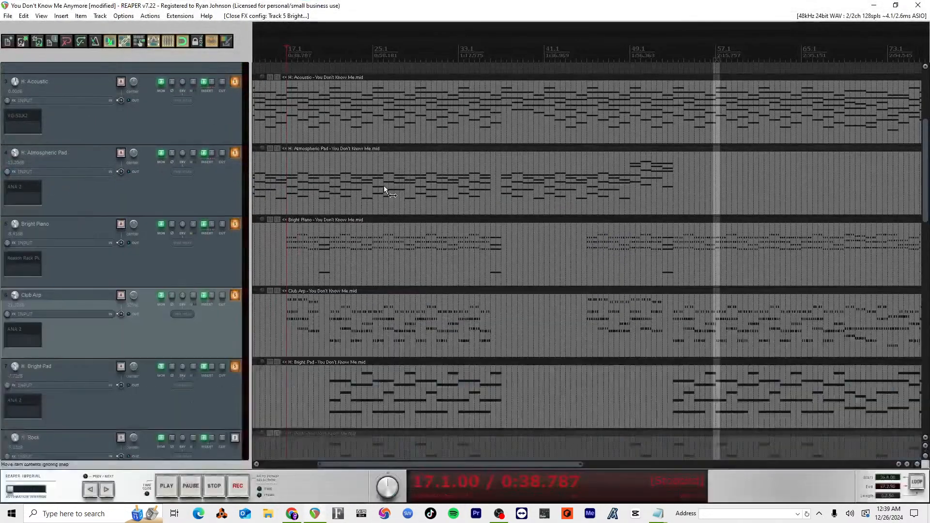
Step: Clear the solos of the instrument tracks and leave only tracks 1, 2 and H: Acoustic soloed
scroll(394, 167, down, 8)
scroll(394, 167, up, 4)
scroll(110, 243, down, 5)
scroll(109, 239, up, 5)
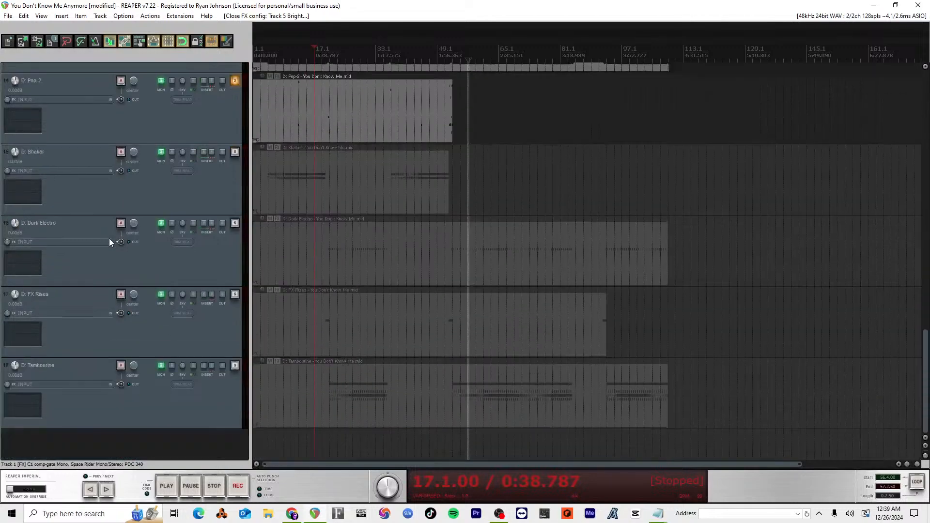
scroll(109, 239, up, 2)
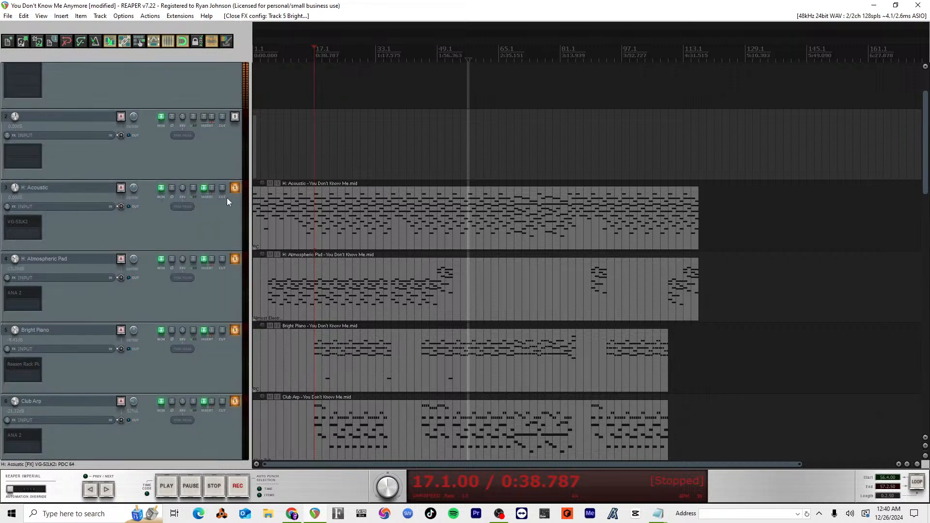
click(235, 187)
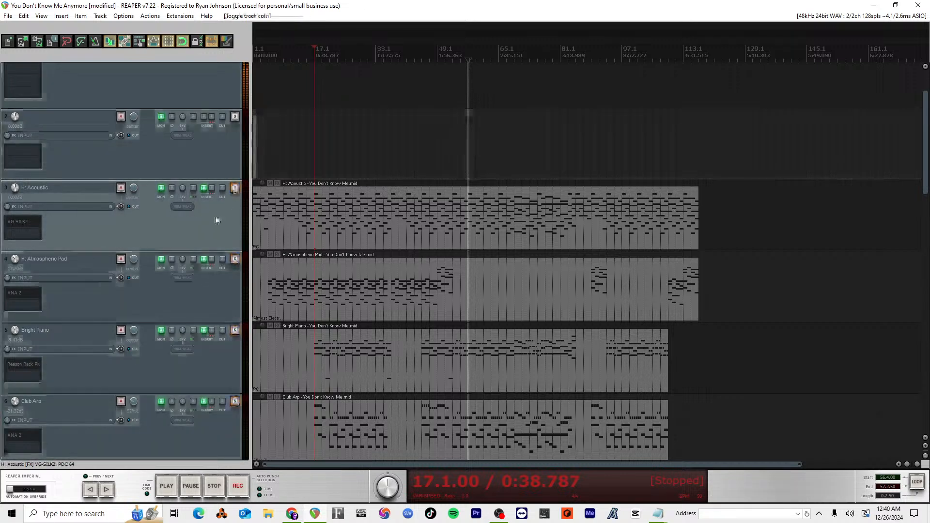
click(235, 187)
click(236, 188)
click(235, 116)
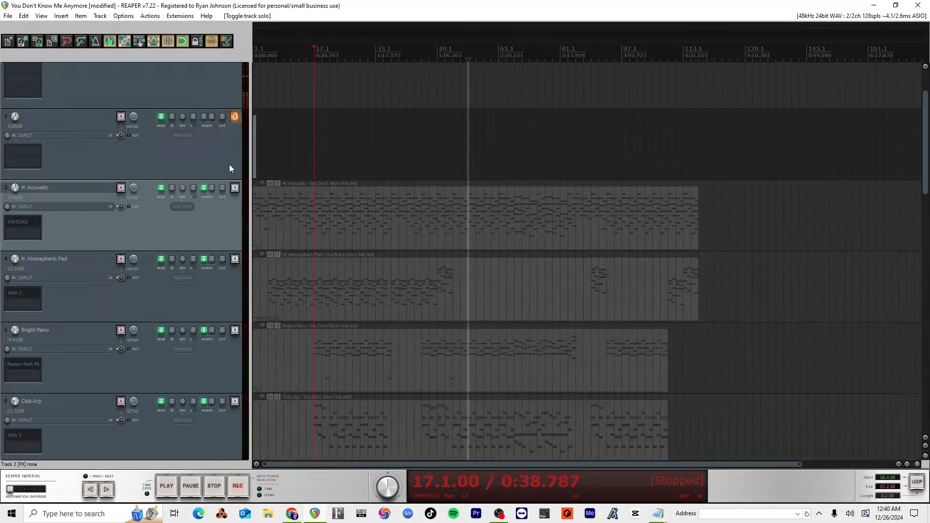
scroll(228, 165, up, 1)
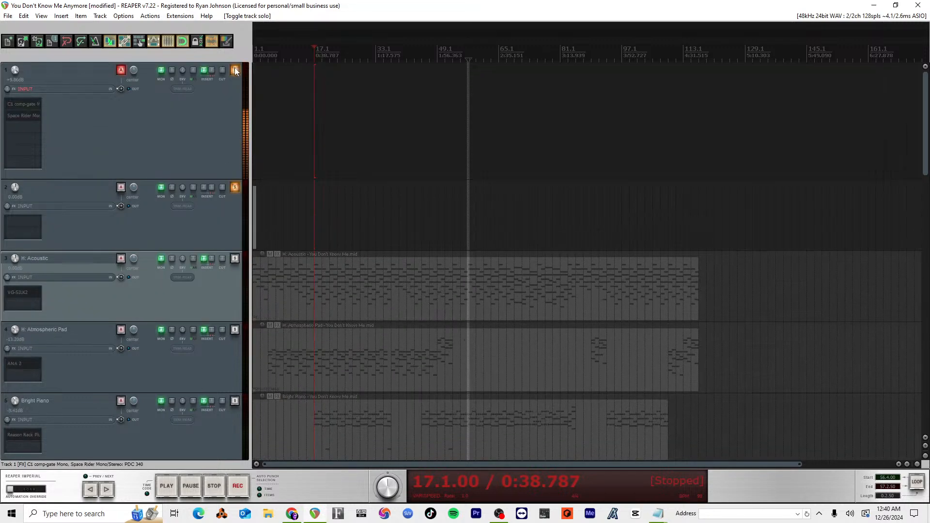
click(235, 70)
click(235, 259)
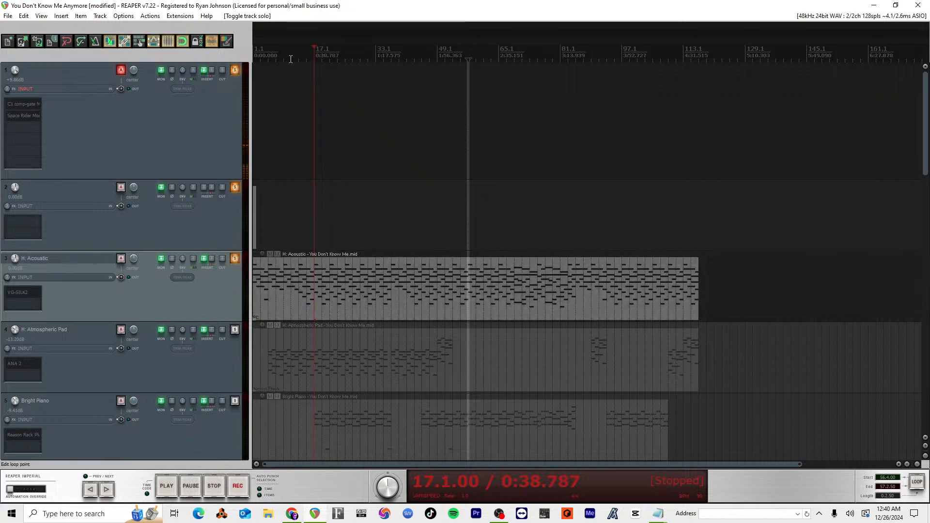
Step: Open the H: Acoustic MIDI item in the MIDI editor and enlarge the editor area
click(276, 56)
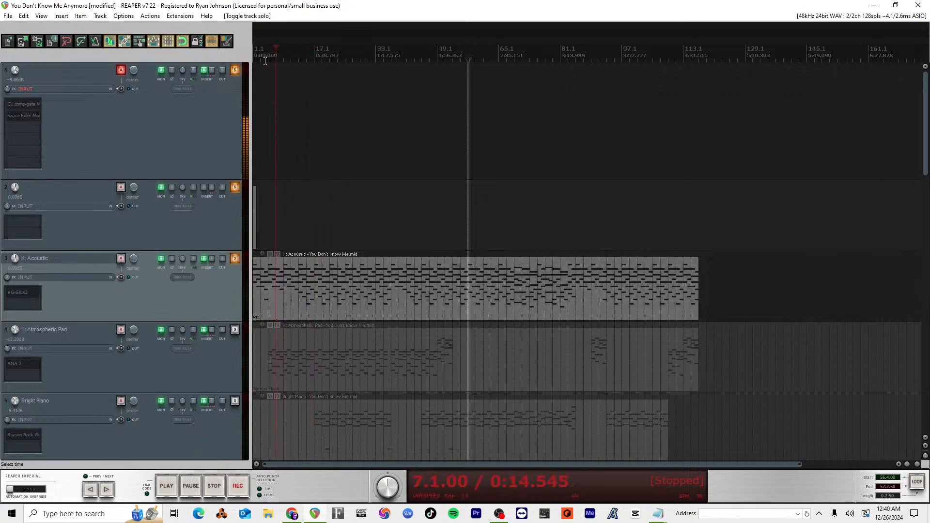
click(287, 284)
double_click(290, 283)
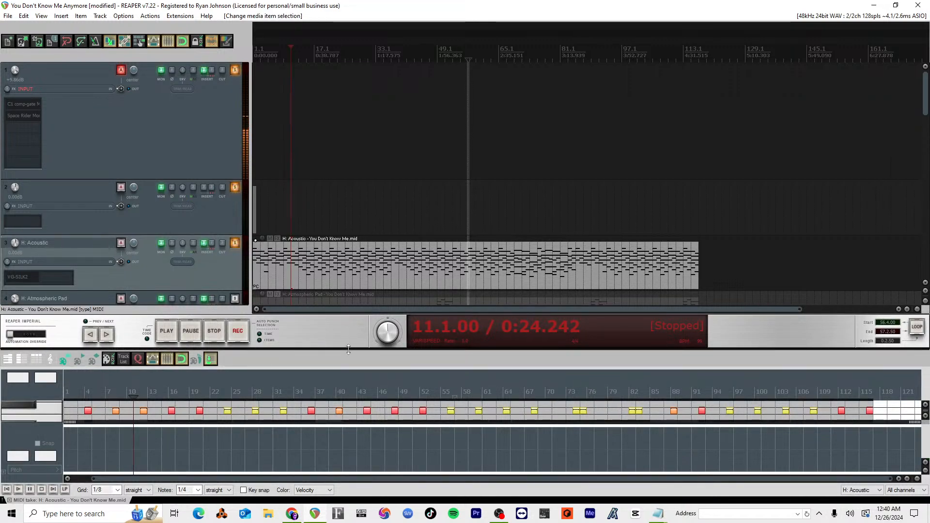
drag(347, 349, 347, 192)
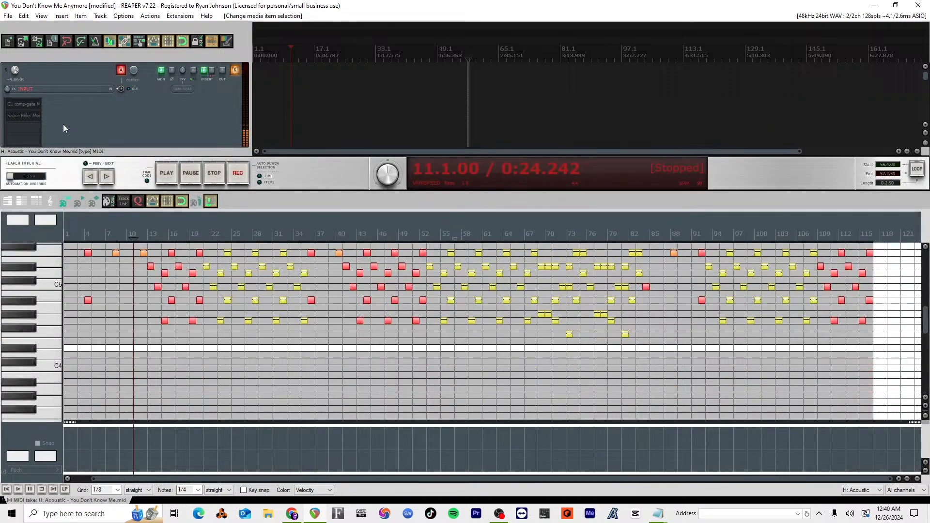
Step: Increase the height of the H: Acoustic track and open its VG-SILK2 plug-in, moving the window clear of the notes
scroll(106, 104, down, 3)
scroll(106, 106, up, 2)
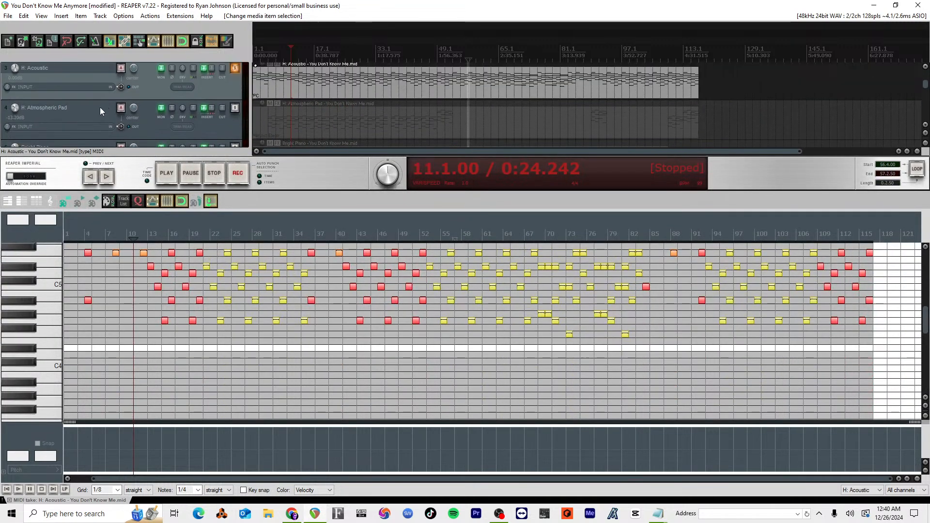
drag(78, 99, 72, 144)
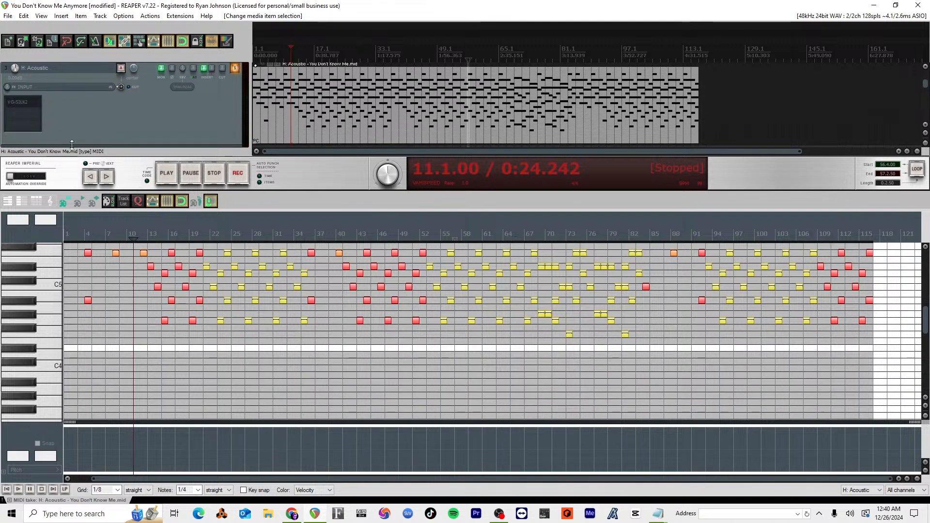
click(33, 103)
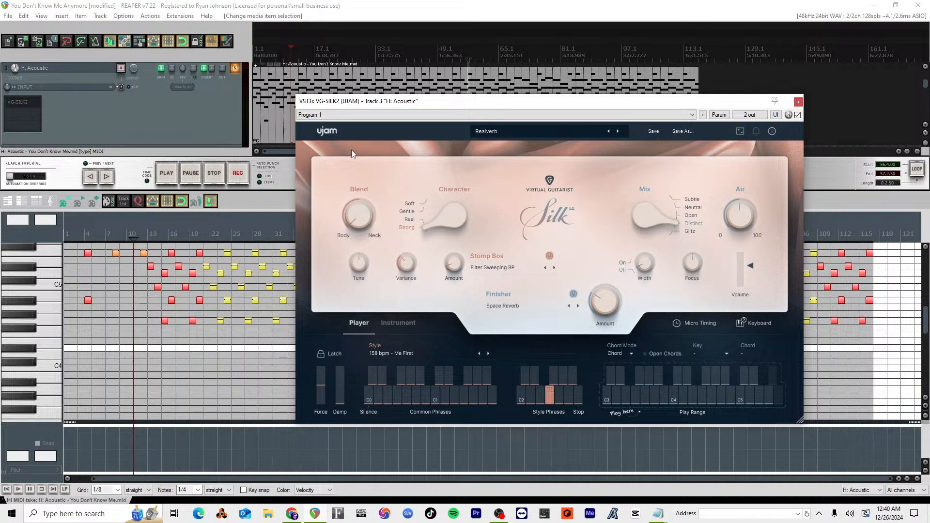
drag(576, 106, 858, 82)
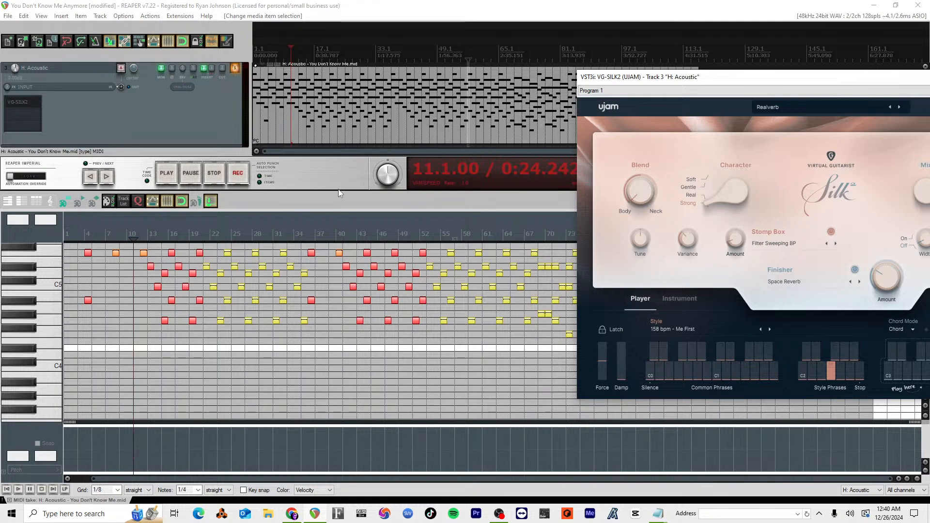
Step: Play the acoustic guitar part from measure 11 and bring the whole VG-SILK2 window into view
drag(339, 193, 328, 210)
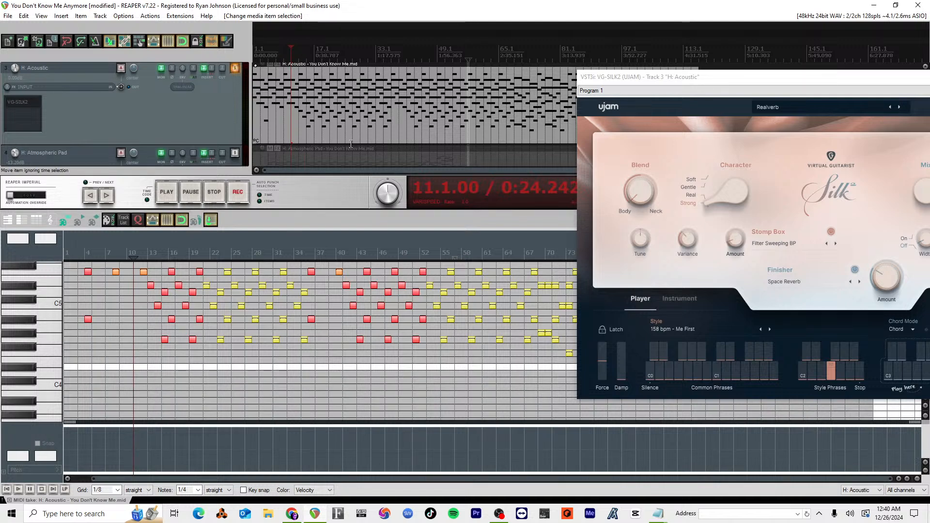
key(space)
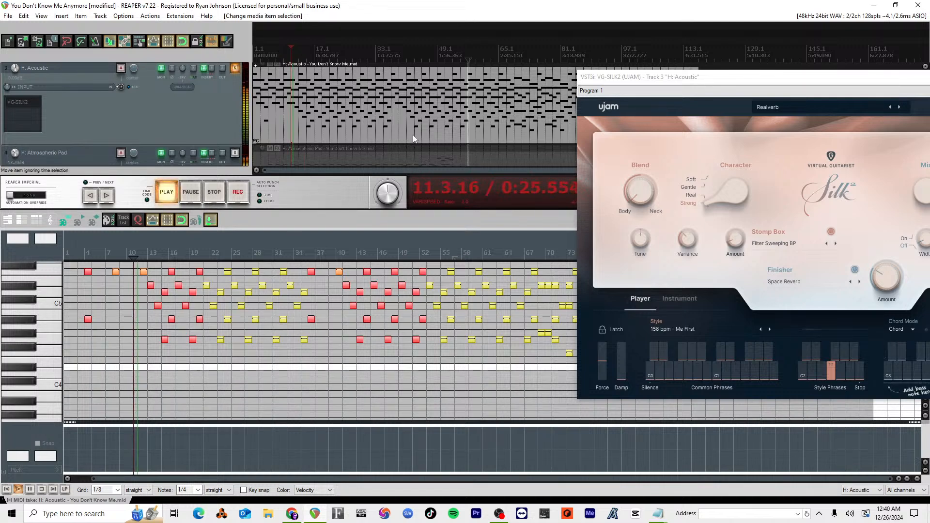
drag(715, 77, 367, 75)
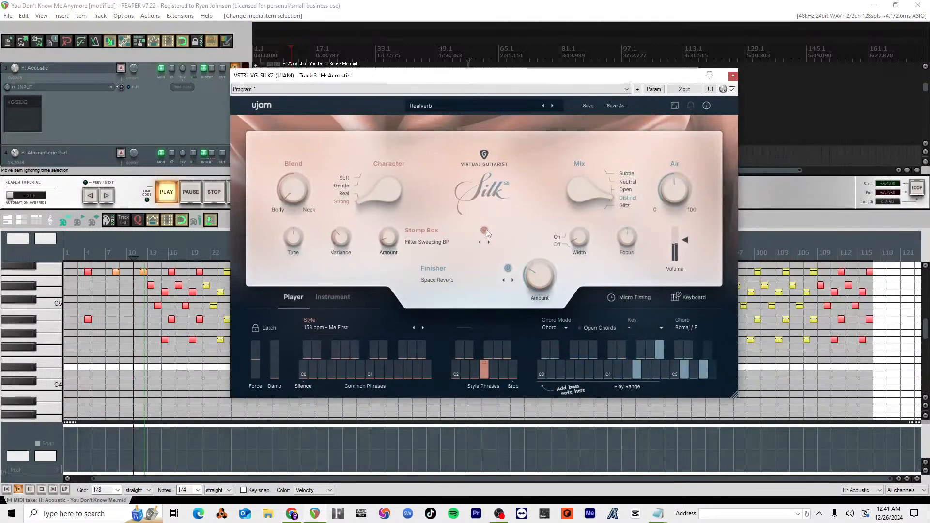
Step: Compare the guitar sound with VG-SILK2's Finisher and Stomp Box switched off, stop playback and switch both effects on again
click(508, 268)
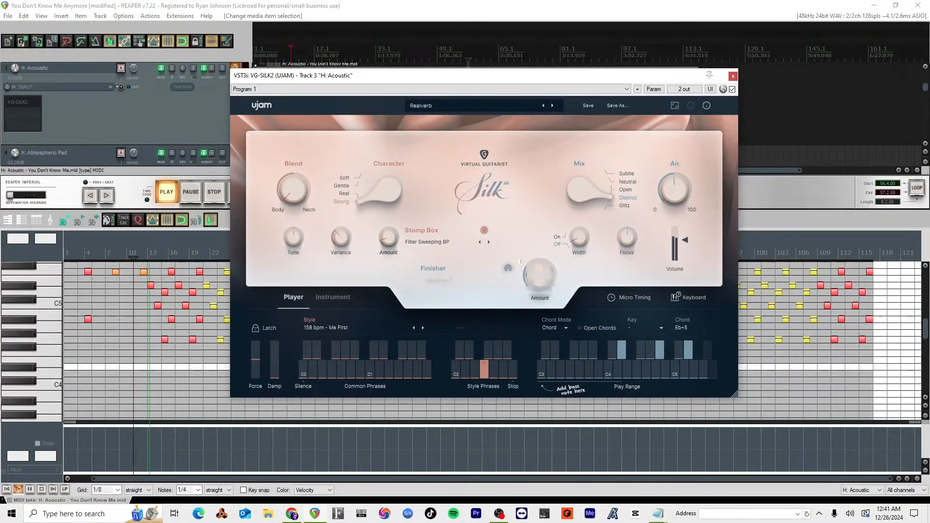
click(484, 231)
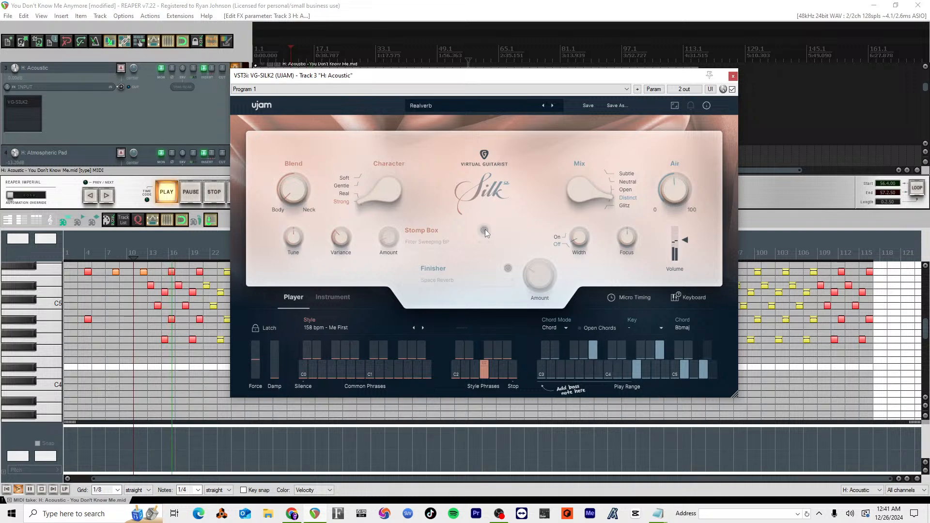
key(space)
click(484, 231)
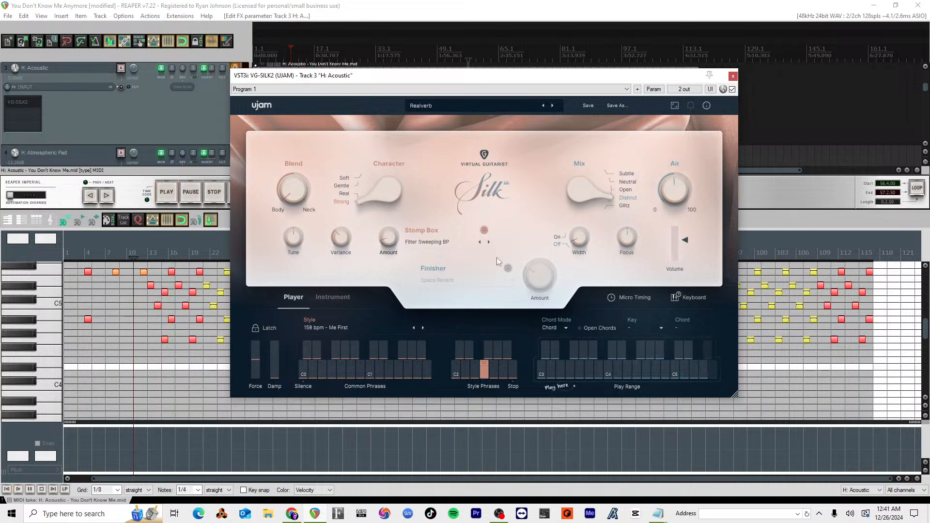
click(508, 269)
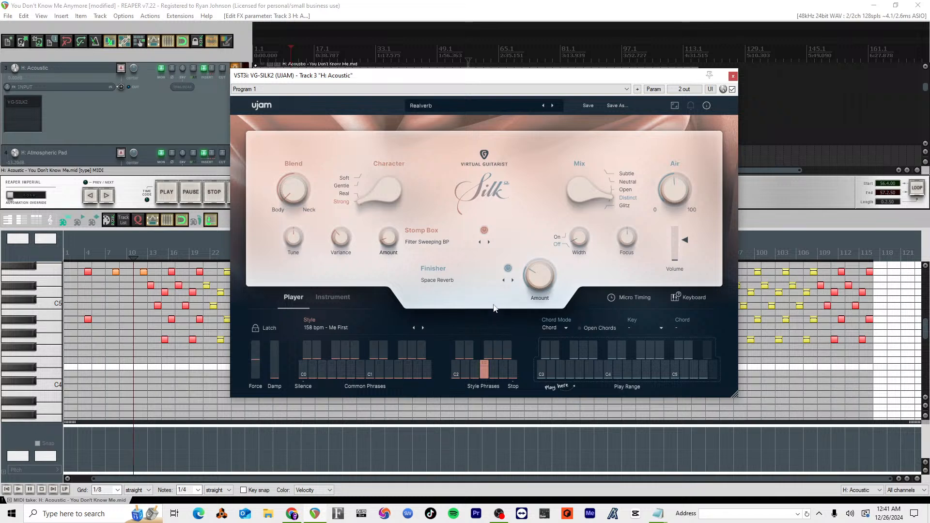
Step: Close the VG-SILK2 window and the MIDI editor, and clear the solo of the H: Acoustic track
drag(659, 74, 712, 68)
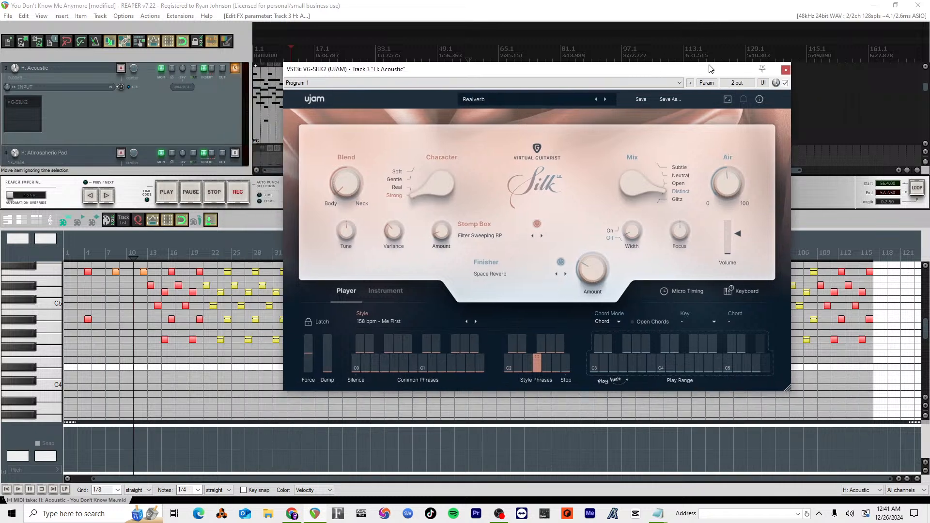
click(784, 71)
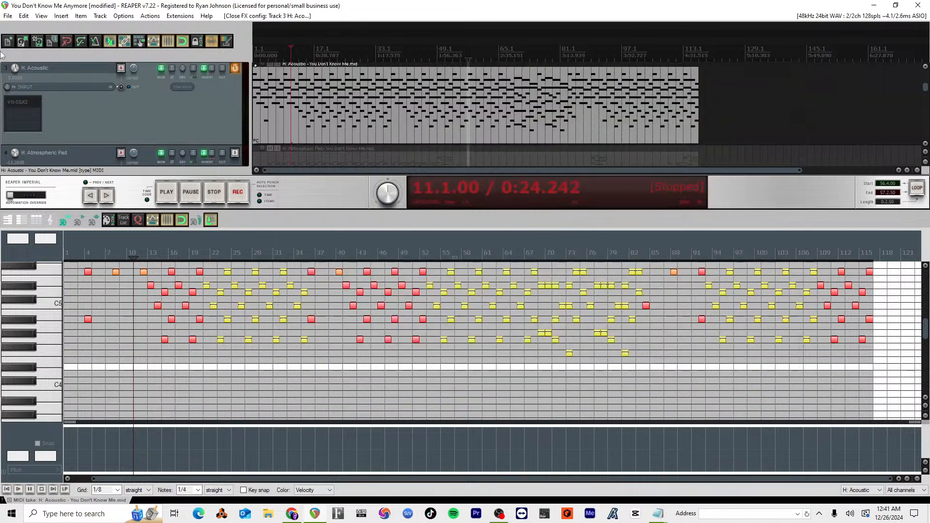
key(Escape)
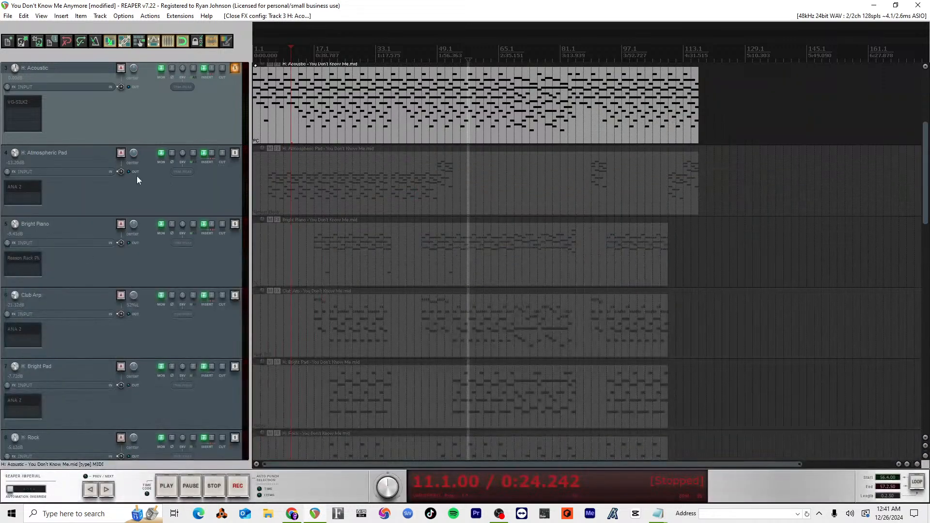
click(234, 71)
Step: Switch to Hookpad, open the band settings of Band 7 and solo the Acoustic Pop Fast harmony
key(alt+Tab)
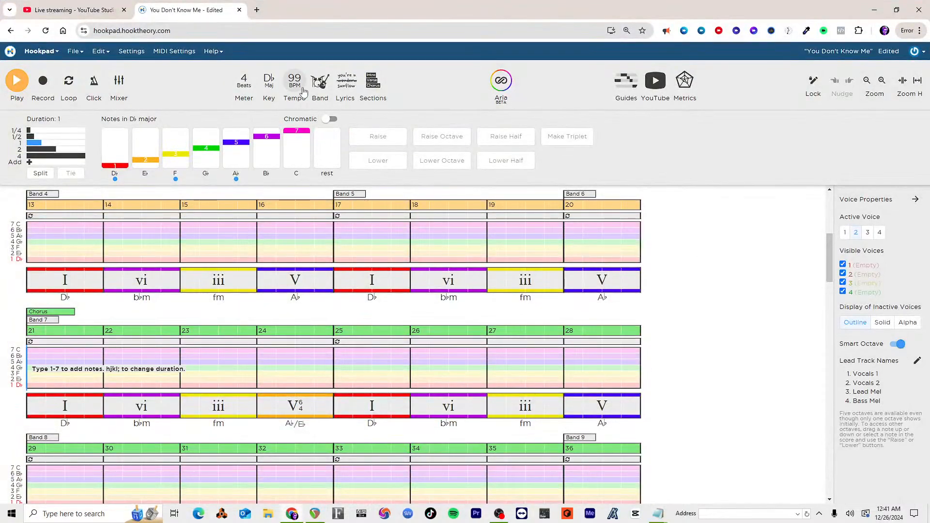
click(319, 83)
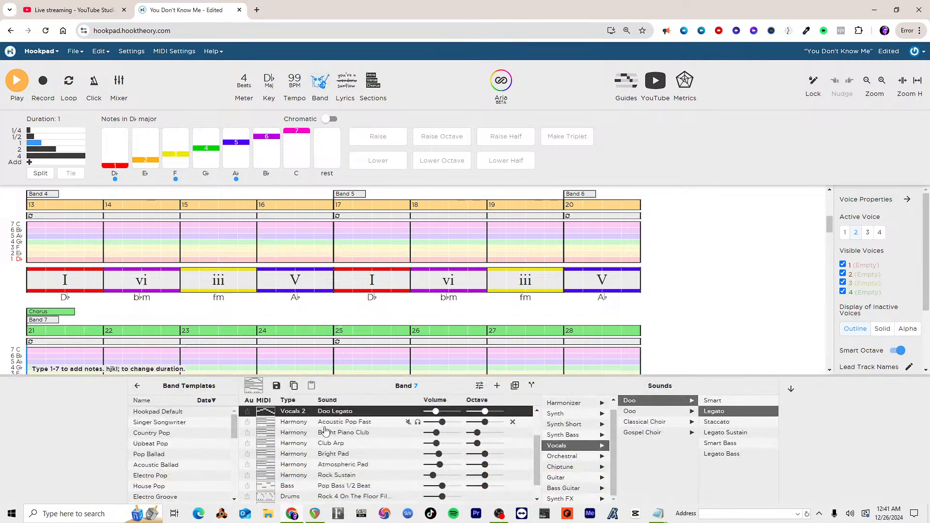
click(345, 422)
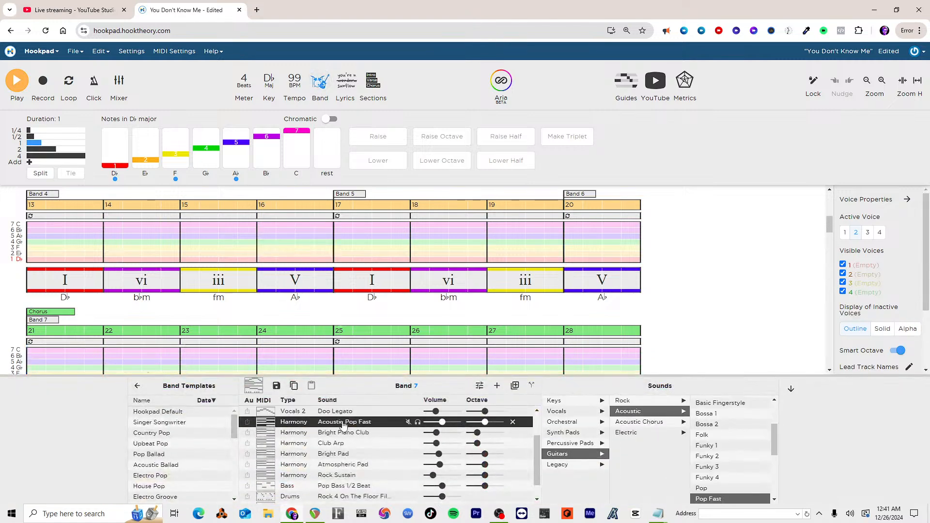
click(417, 422)
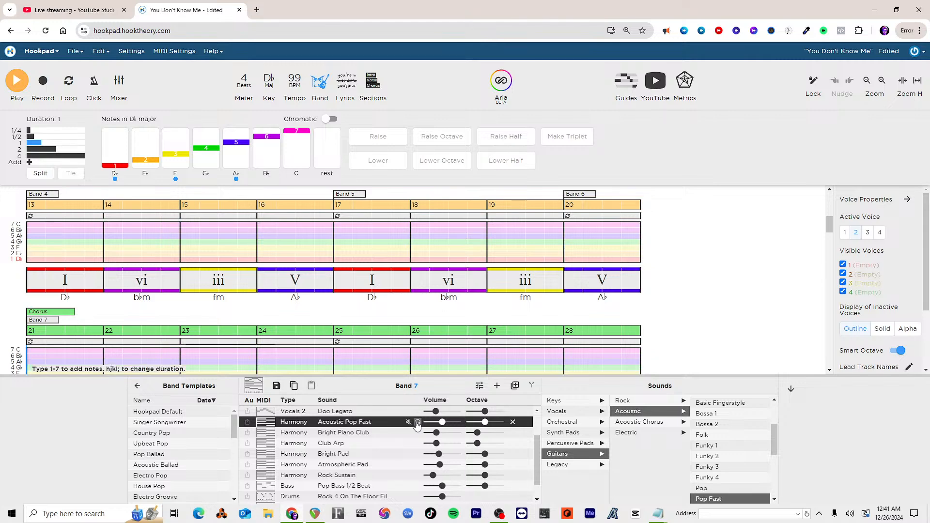
Step: Play the chorus from measure 21 with the Acoustic Pop Fast harmony soloed, repeat it and clear the solo
key(space)
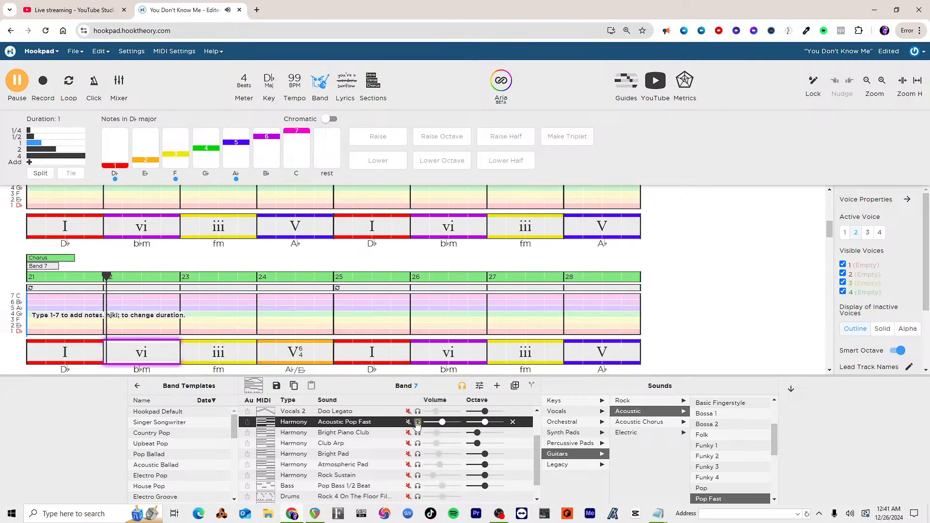
key(space)
click(417, 423)
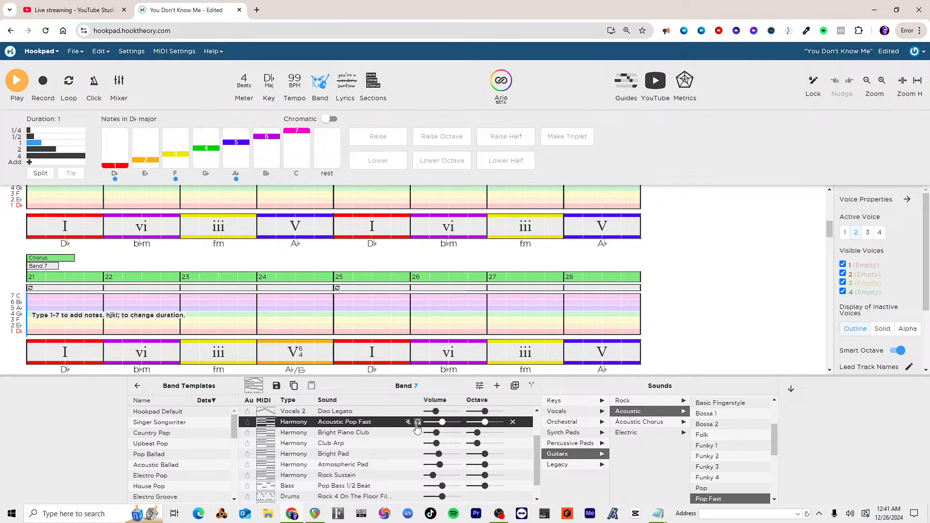
click(418, 423)
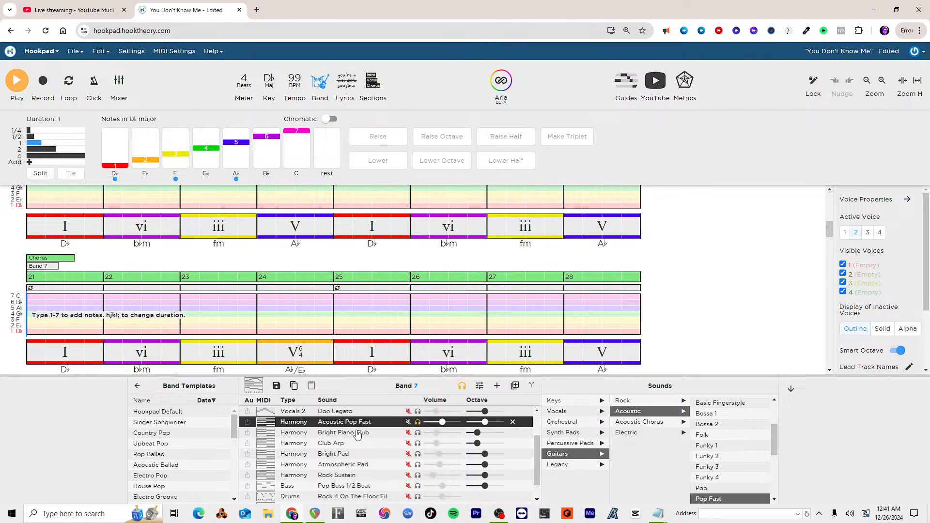
key(space)
click(419, 423)
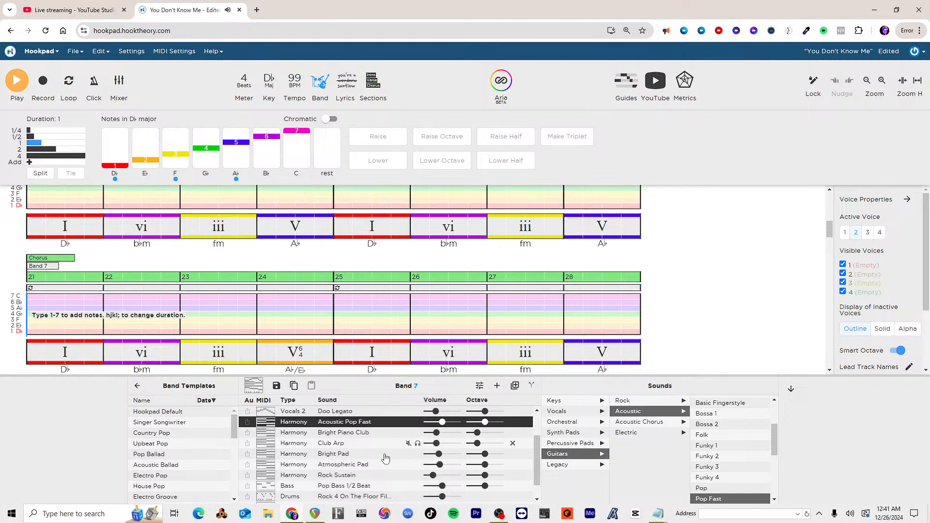
Step: Lower the Rock 4 On The Floor snare volume to its minimum and solo the three drum parts of Band 7
scroll(385, 458, down, 1)
scroll(385, 458, down, 1)
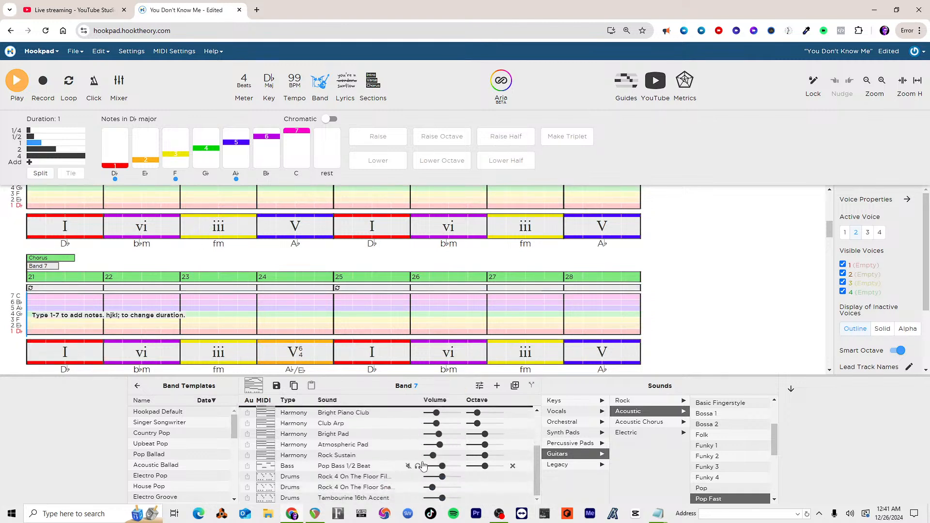
click(419, 467)
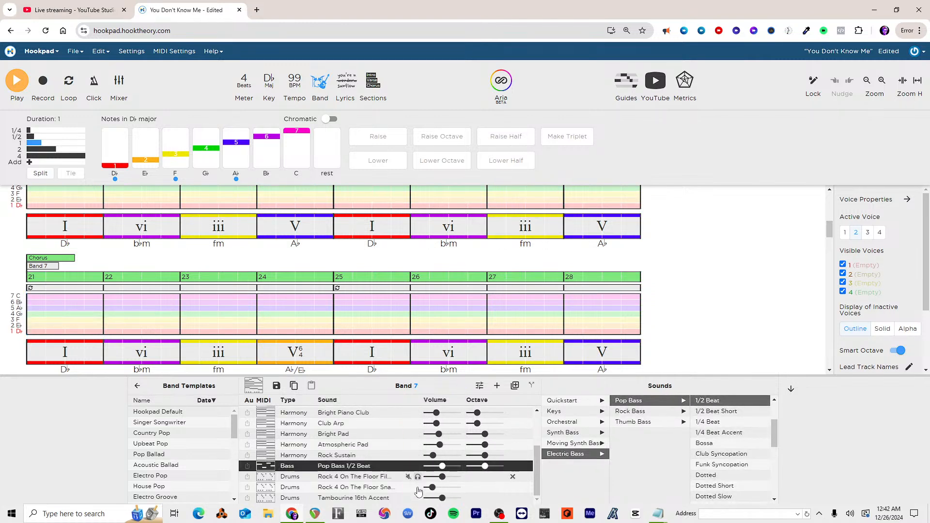
drag(432, 487, 377, 497)
click(410, 488)
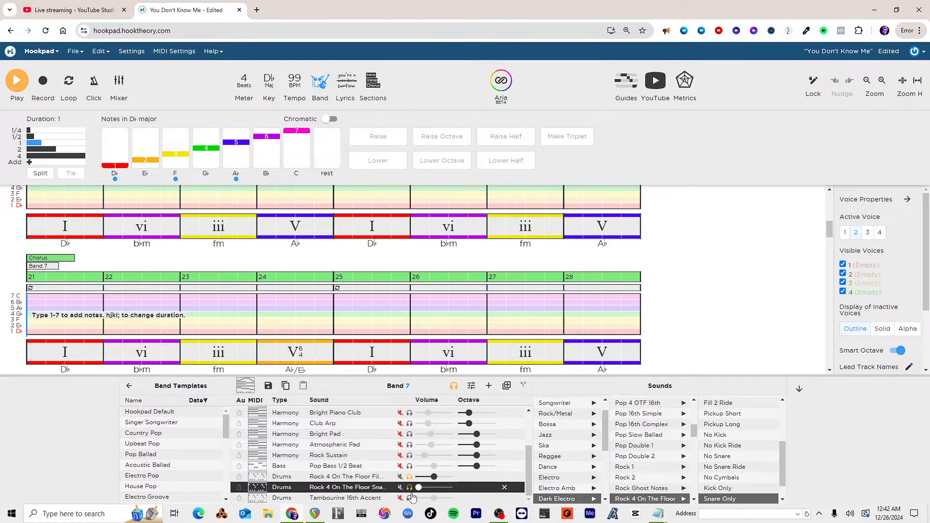
click(410, 498)
Step: Play the soloed drum parts from measure 21, stop, and clear their solos
key(space)
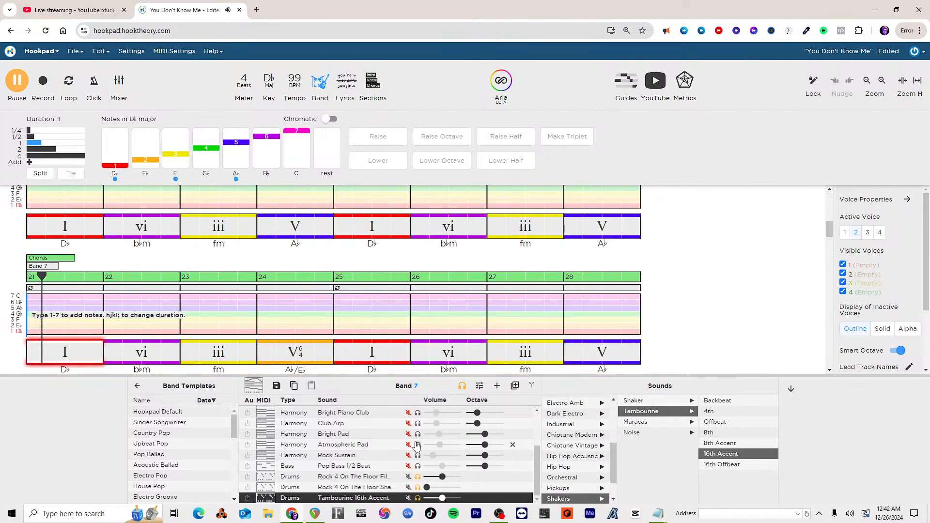
key(space)
click(418, 488)
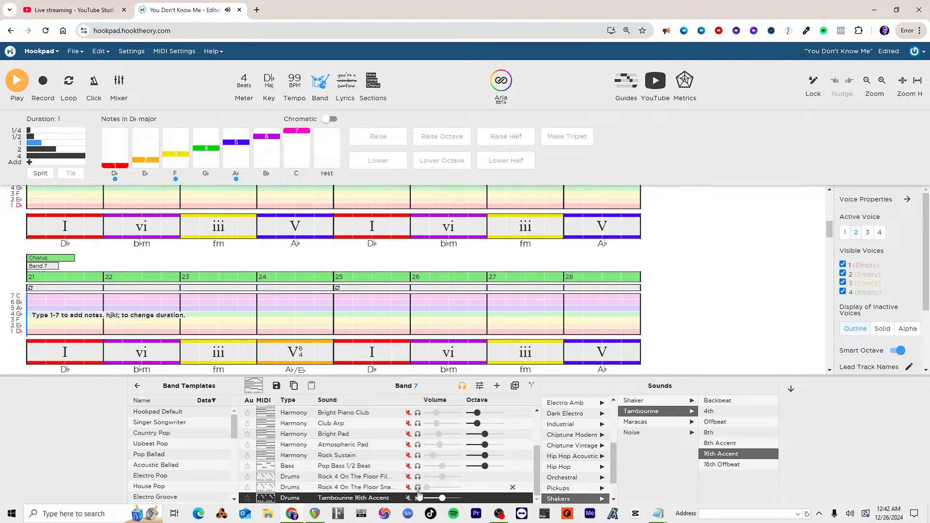
click(418, 499)
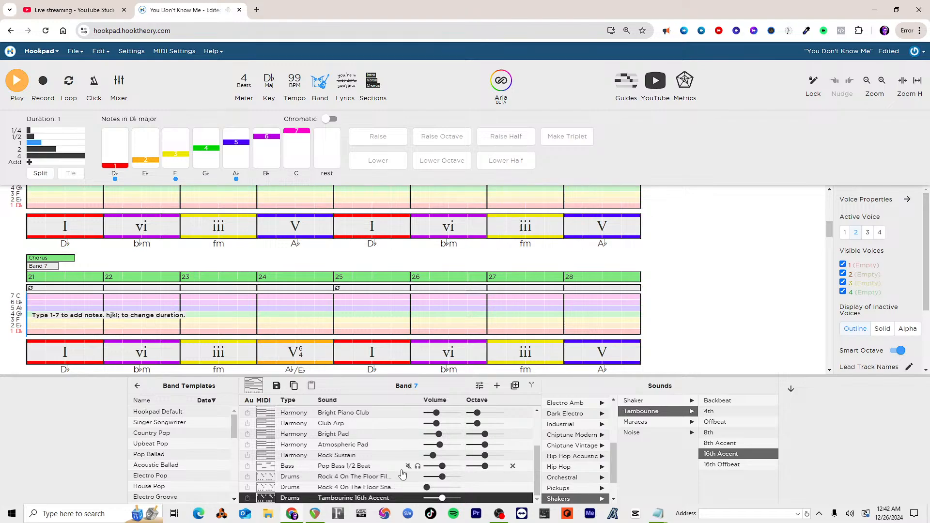
Step: Switch to REAPER, solo the D: Pop track and look at its SSDSampler5 drum kit, closing the plug-in window
key(alt+Tab)
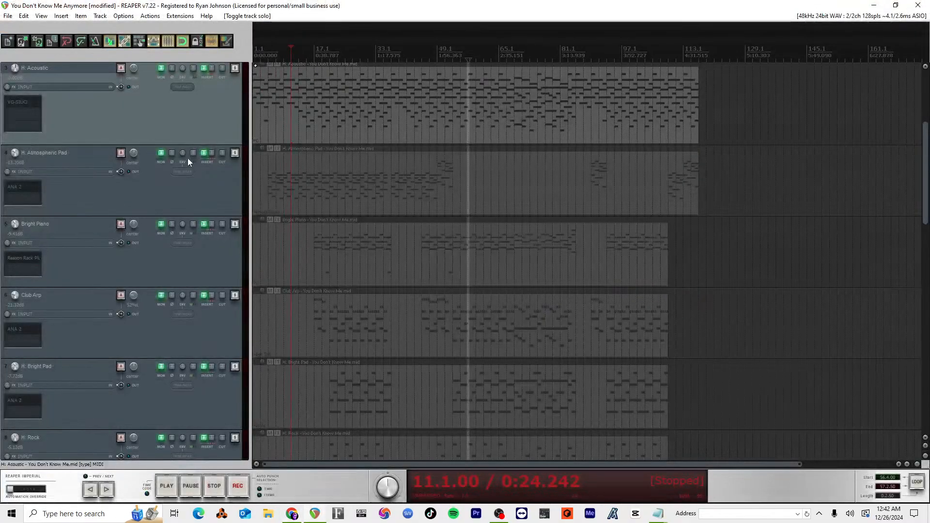
scroll(186, 161, down, 12)
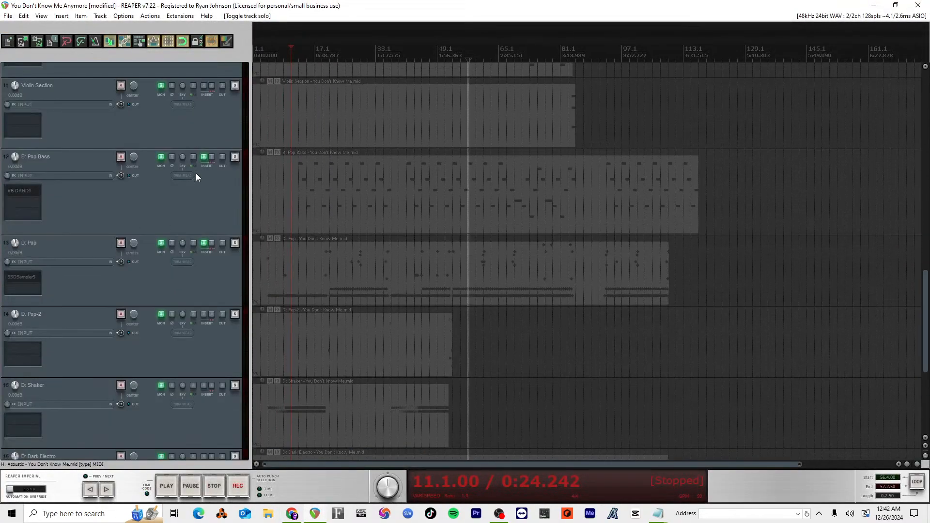
click(235, 244)
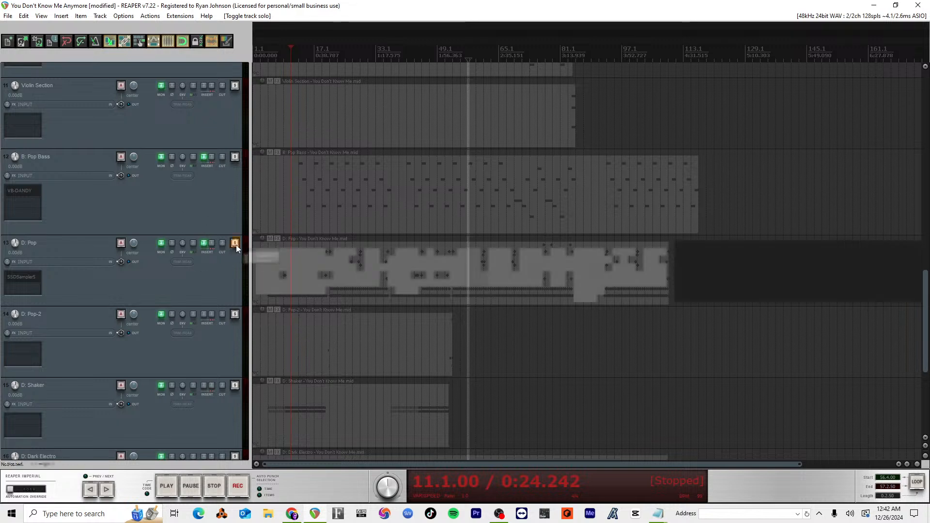
click(39, 278)
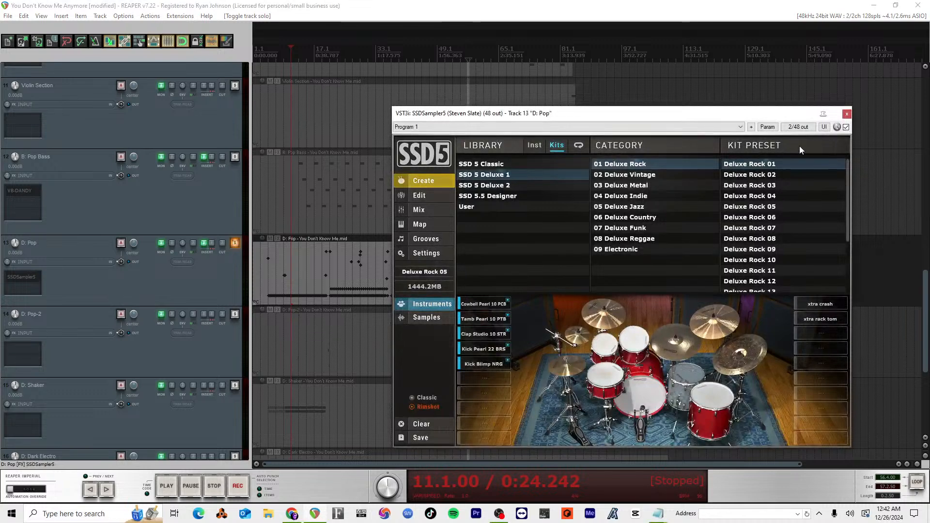
click(847, 114)
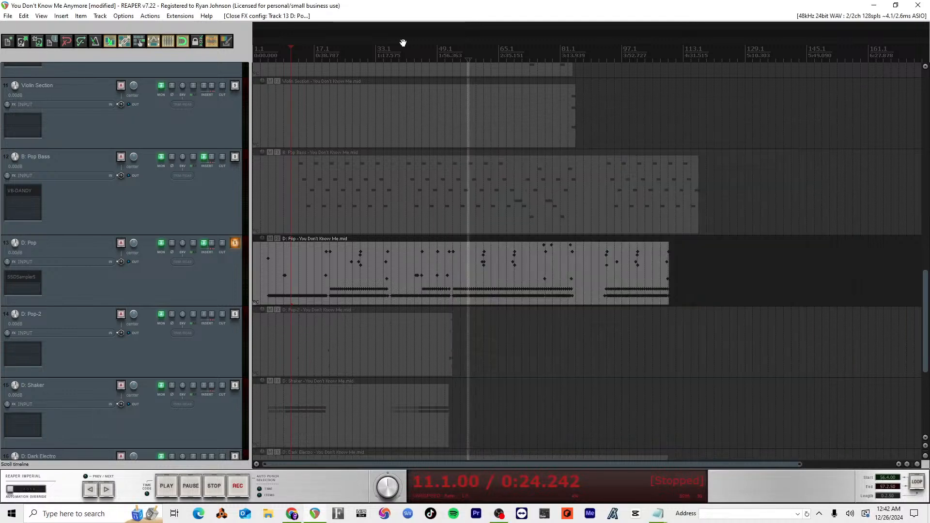
Step: Play the soloed D: Pop drums at two places in the song, the second starting at measure 23
click(380, 56)
key(space)
key(space)
click(338, 55)
key(space)
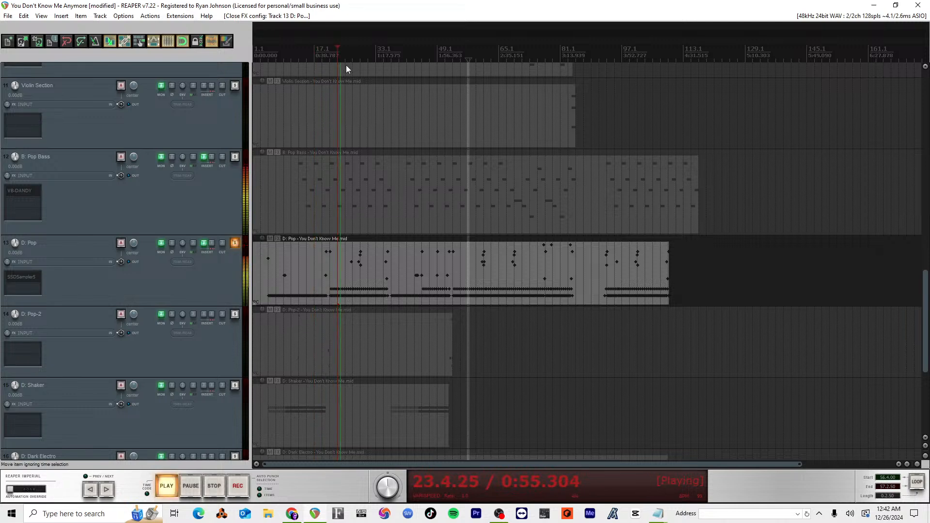
Step: Solo the H: Acoustic track alongside the playing drums, listen to both together and stop playback
scroll(228, 182, up, 3)
scroll(228, 183, up, 5)
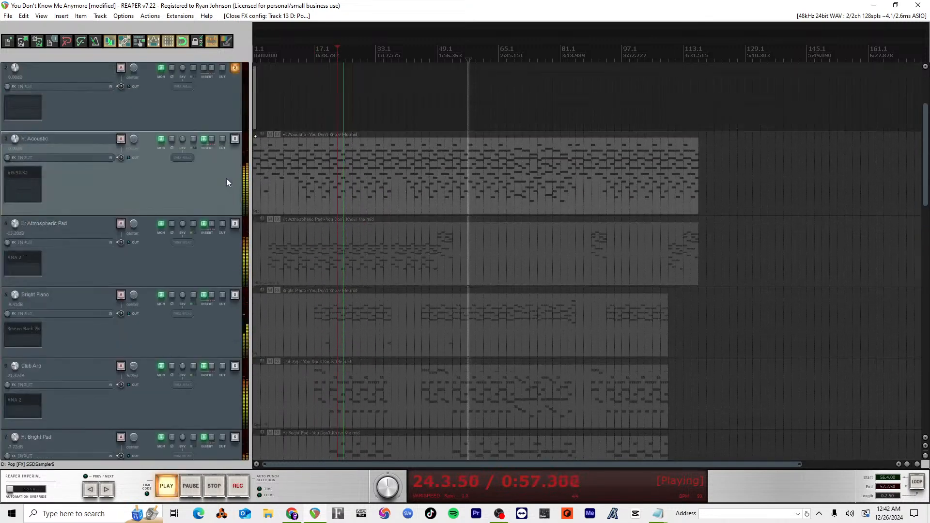
click(235, 139)
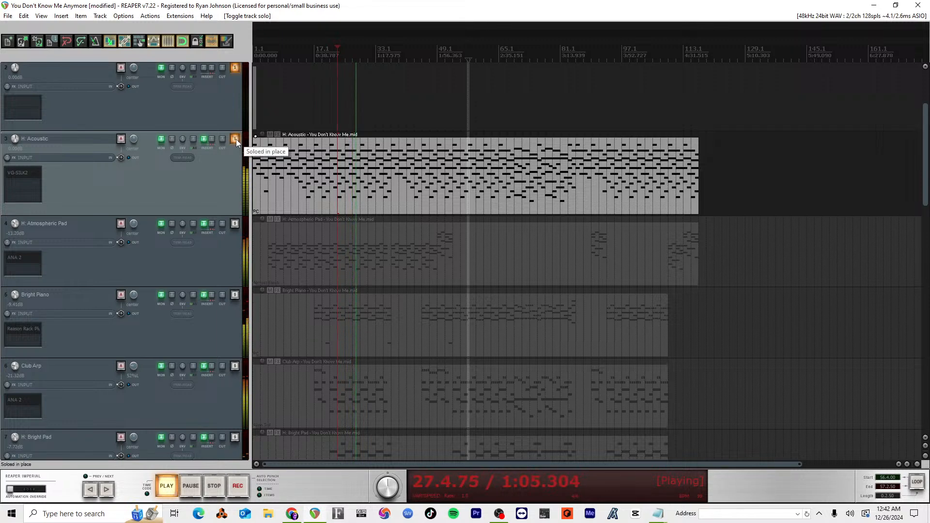
scroll(223, 146, down, 5)
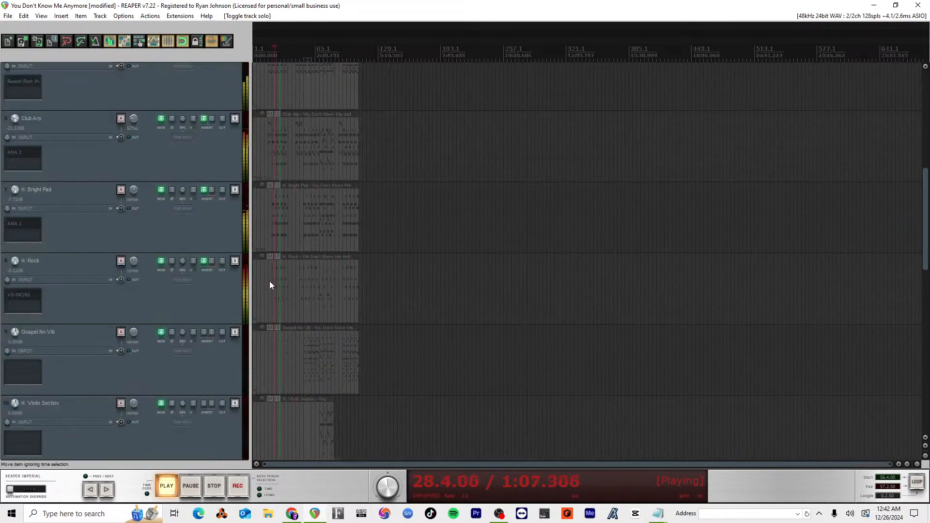
key(space)
Step: Clear the solo of D: Pop, solo only the H: Acoustic instrument track and set the edit cursor to measure 17
scroll(202, 283, down, 6)
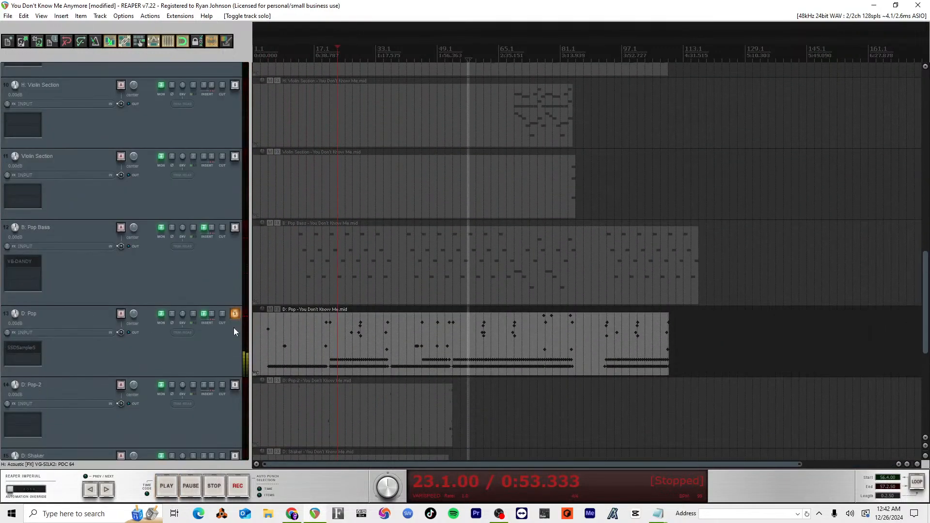
click(235, 315)
scroll(198, 243, up, 6)
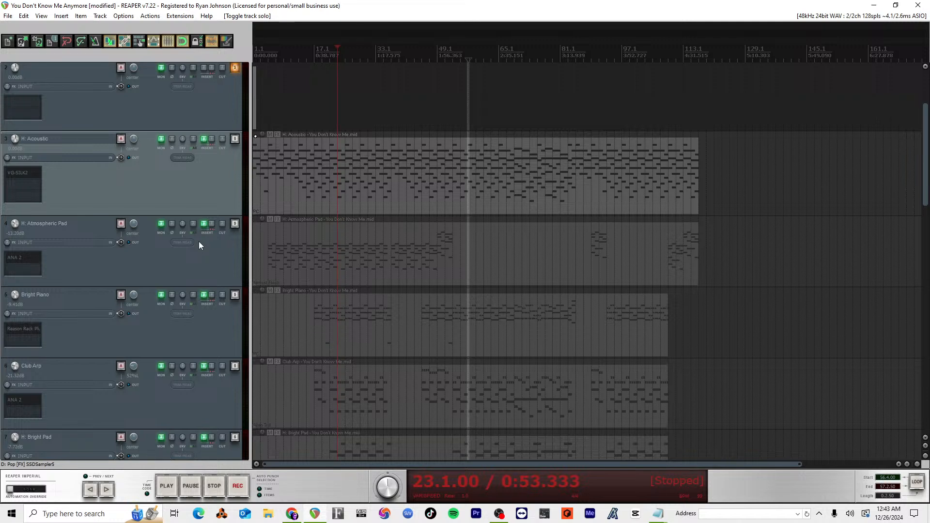
click(235, 139)
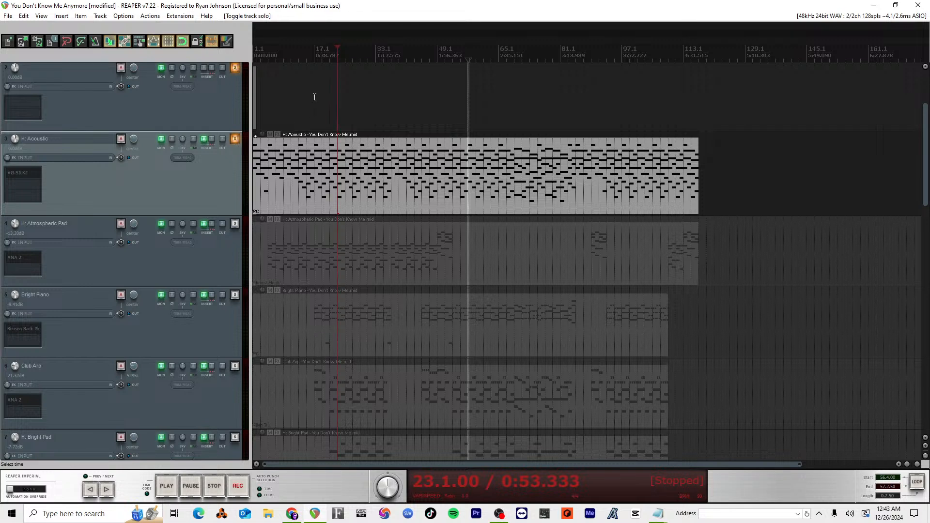
click(313, 54)
scroll(141, 228, down, 6)
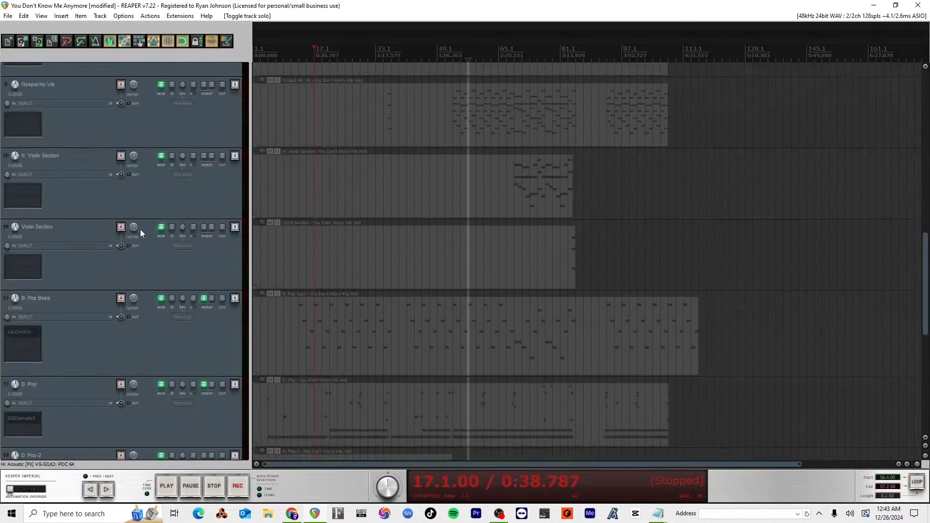
scroll(141, 228, down, 2)
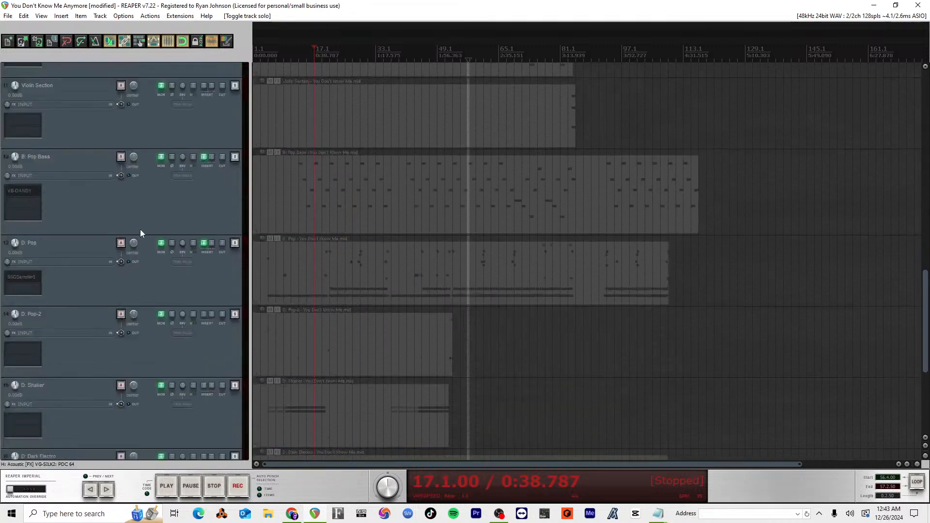
Step: Solo the D: Pop drum track and play the song from measure 17 for about five measures
click(234, 244)
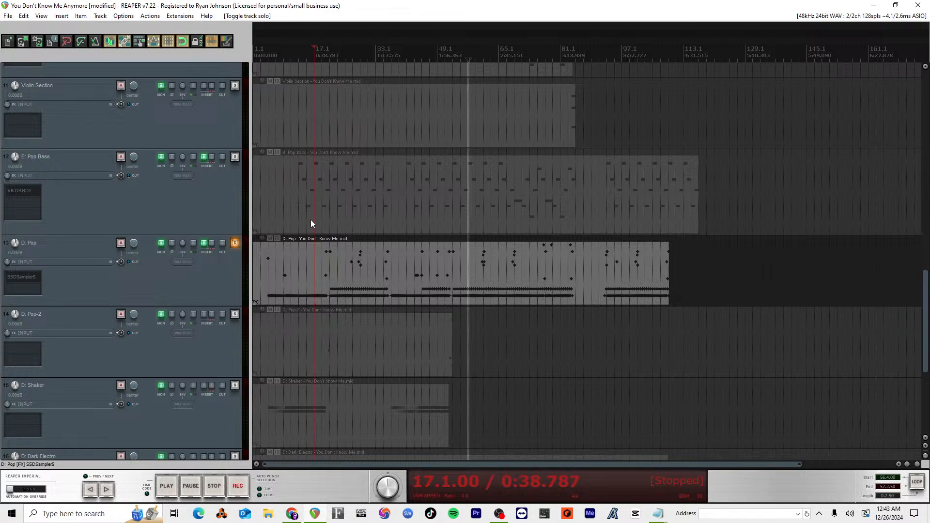
key(space)
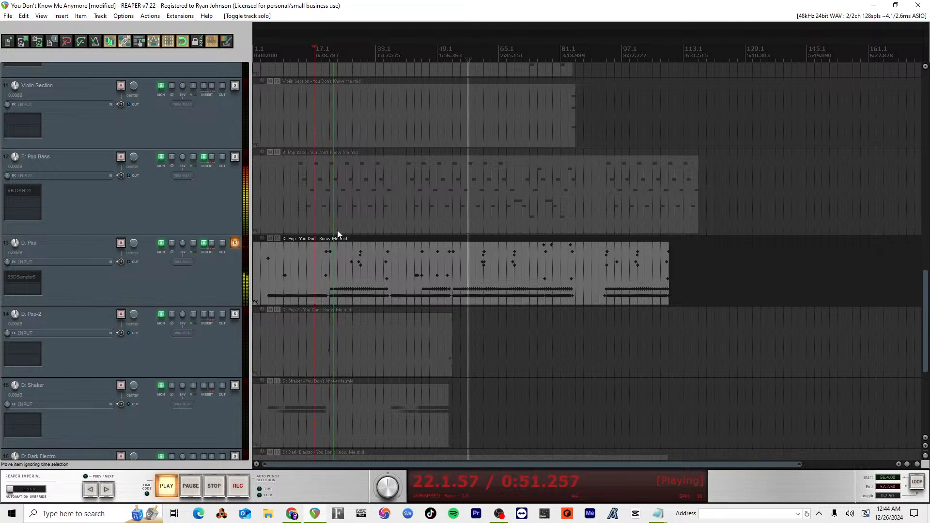
key(space)
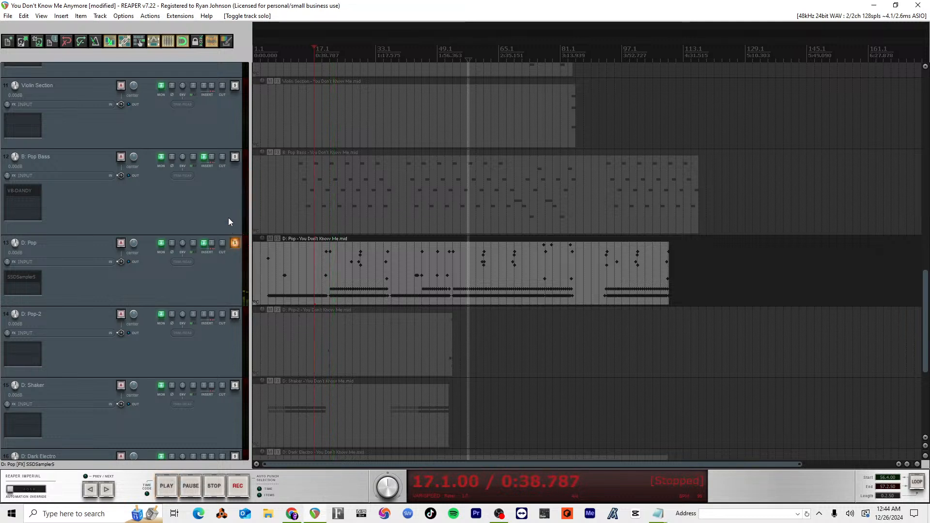
Step: Add the B: Pop Bass track to the solo and set the edit cursor to measure 13
scroll(233, 222, up, 1)
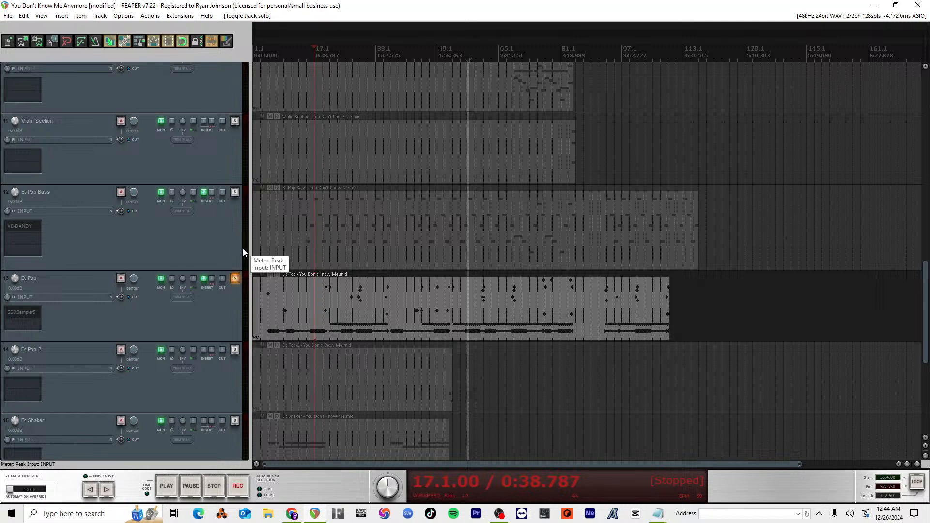
scroll(234, 281, up, 1)
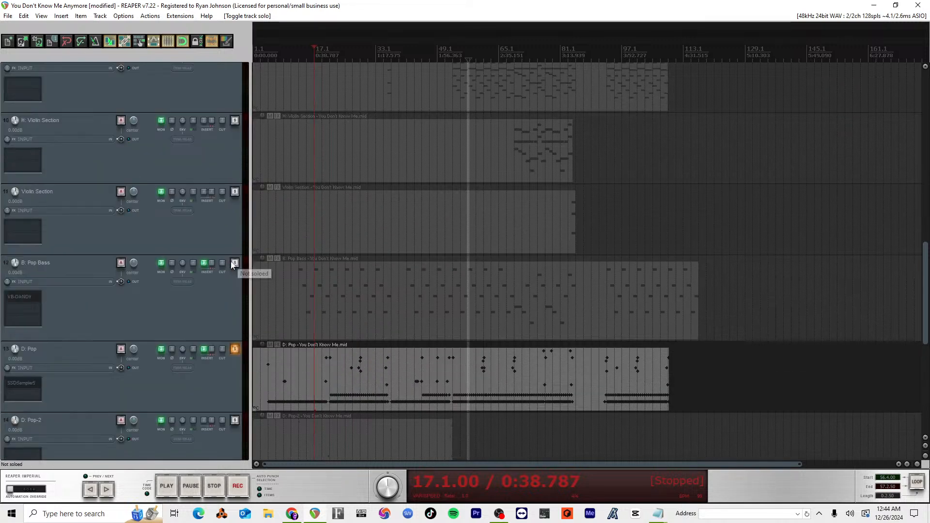
click(234, 263)
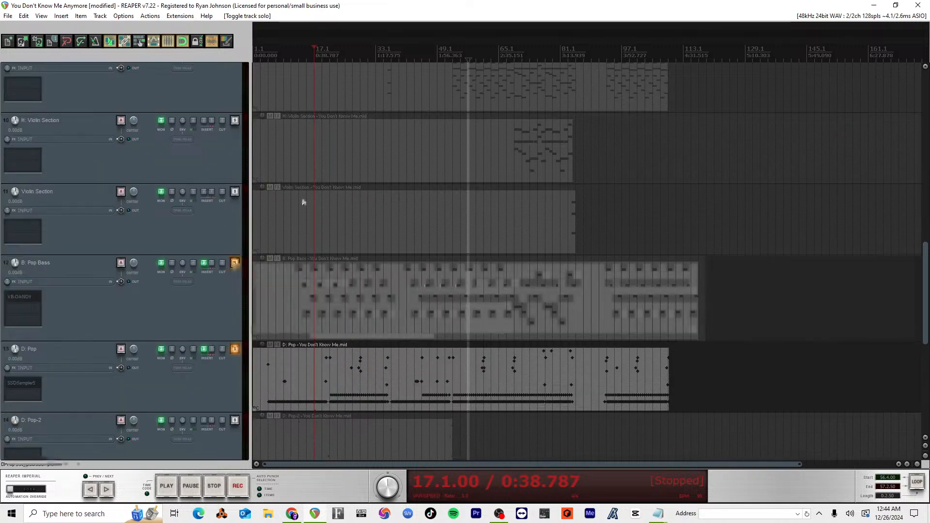
click(300, 68)
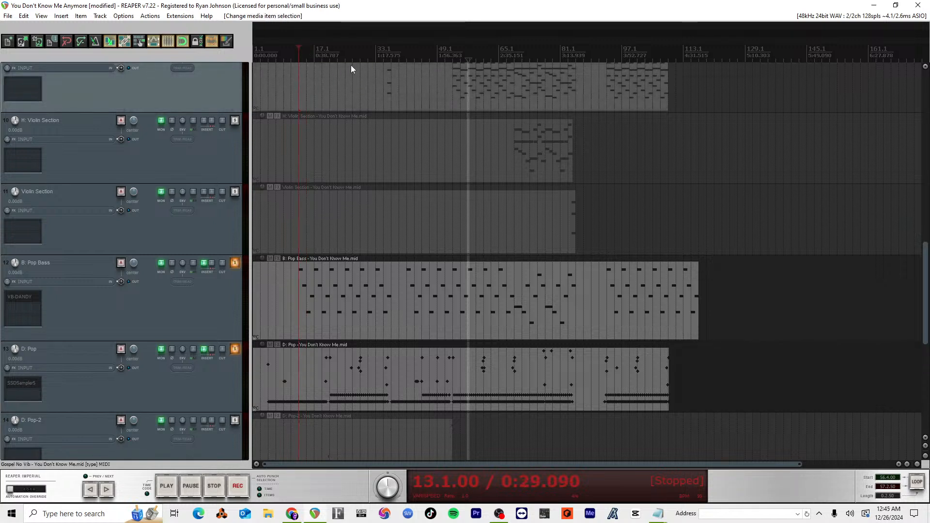
Step: Examine the B: Pop Bass notes from measure 13 in the MIDI editor, place the cursor at measure 13 and close the editor
double_click(319, 322)
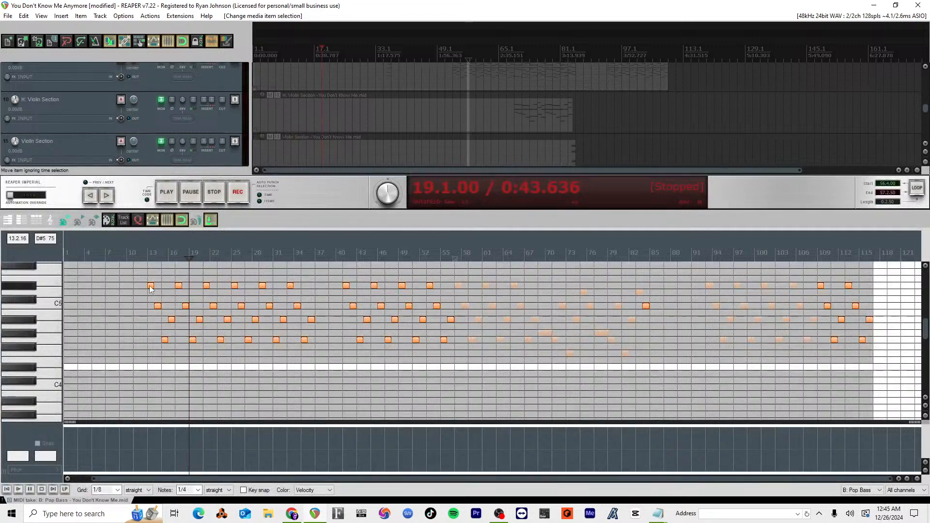
scroll(286, 296, up, 3)
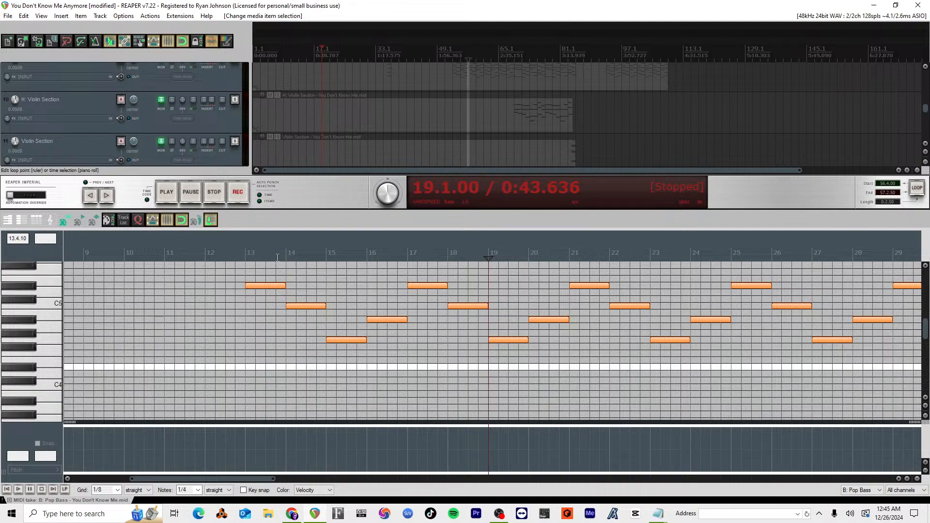
click(247, 256)
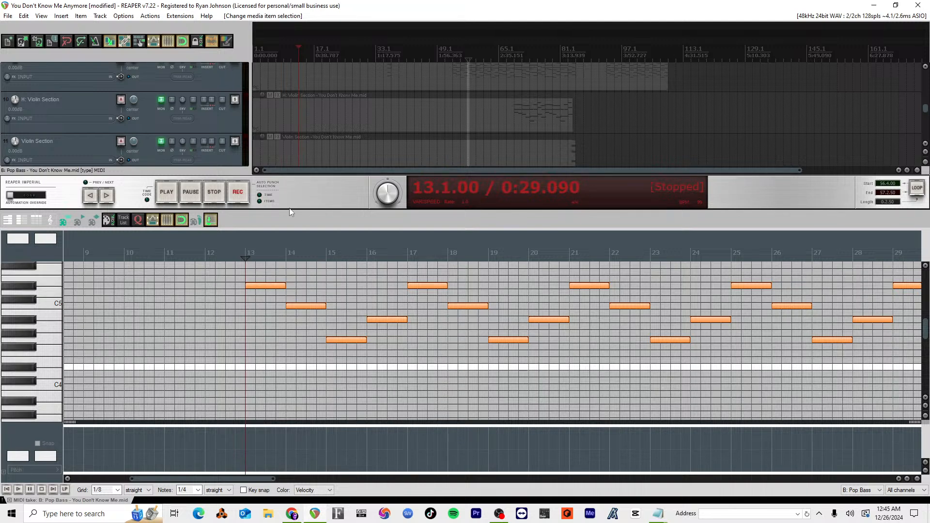
drag(289, 210, 277, 309)
key(Escape)
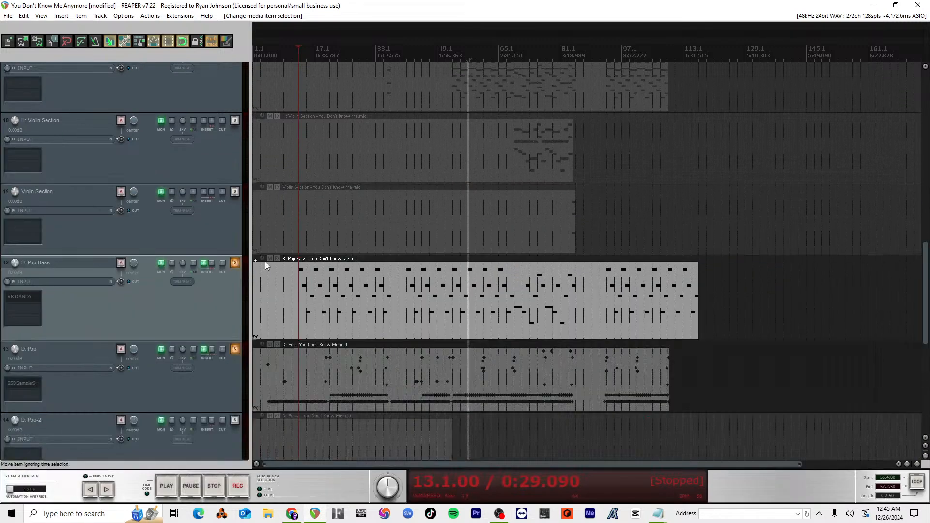
Step: Open the VB-DANDY bass plug-in, try several play-range notes and phrase keys, and select the D2 style phrase
click(37, 293)
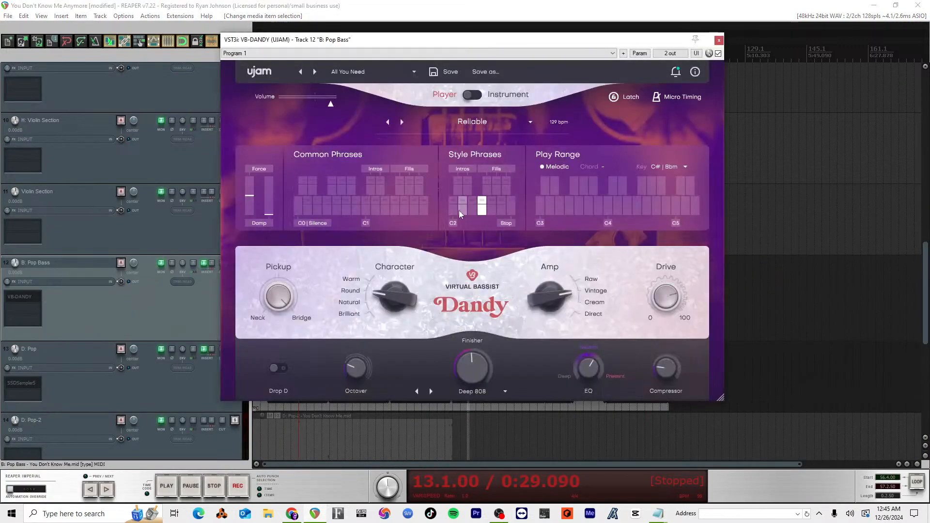
click(570, 216)
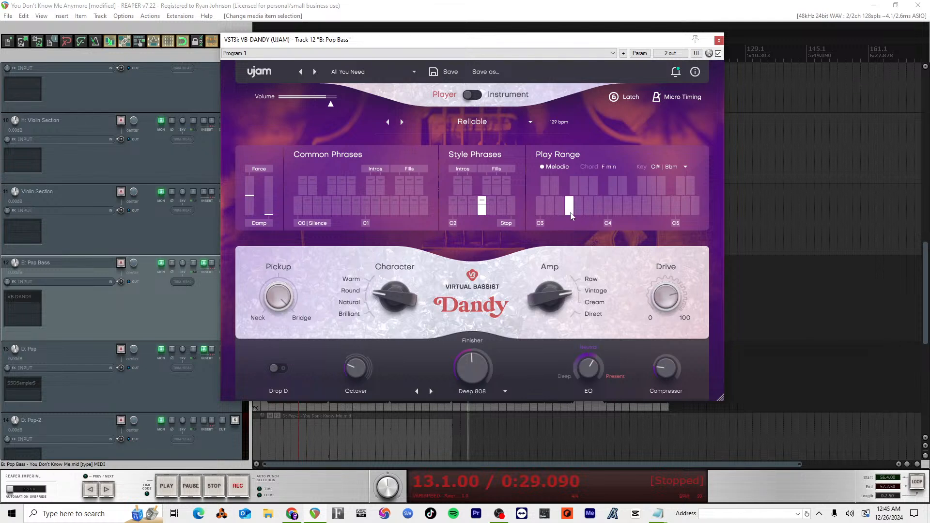
click(610, 209)
click(463, 209)
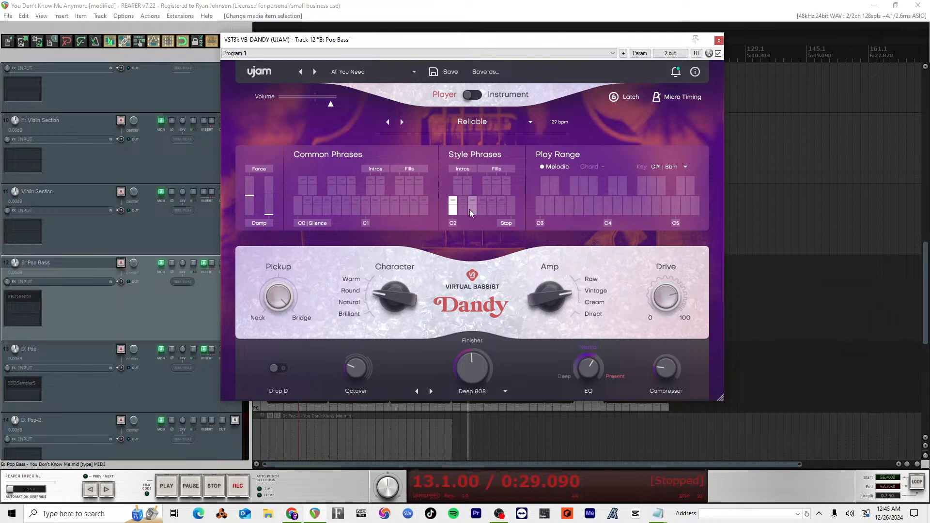
click(472, 210)
click(482, 211)
click(406, 212)
click(376, 211)
click(464, 208)
Step: Play from measure 13 while auditioning different style and common phrases in VB-DANDY, return to the D2 style phrase and stop
key(space)
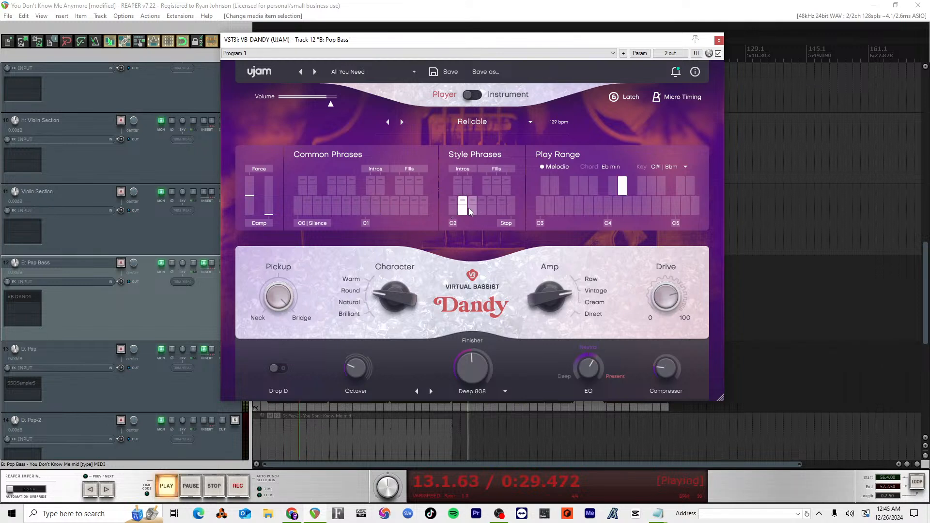
click(496, 192)
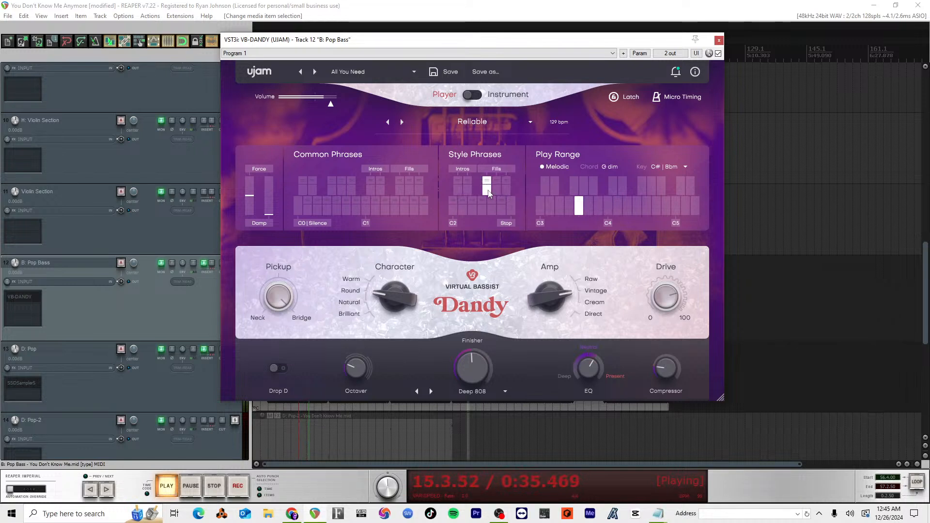
click(507, 190)
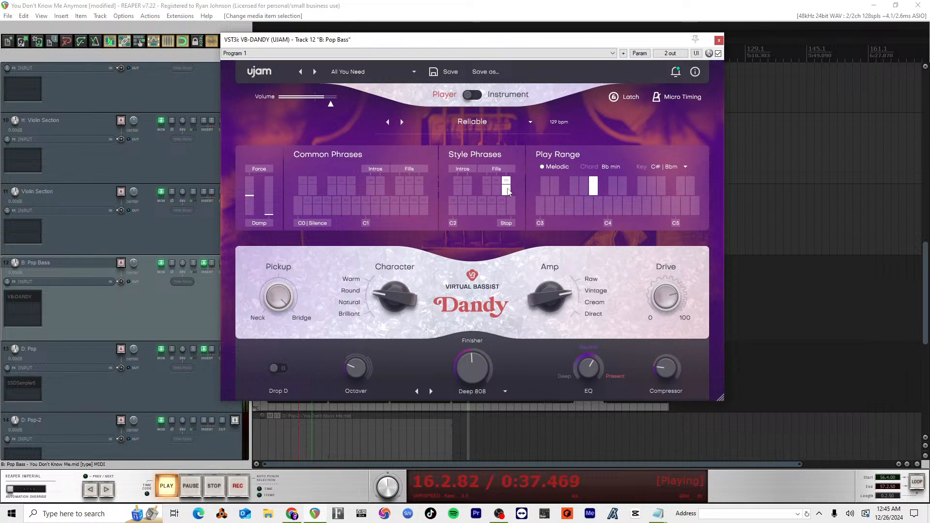
click(490, 211)
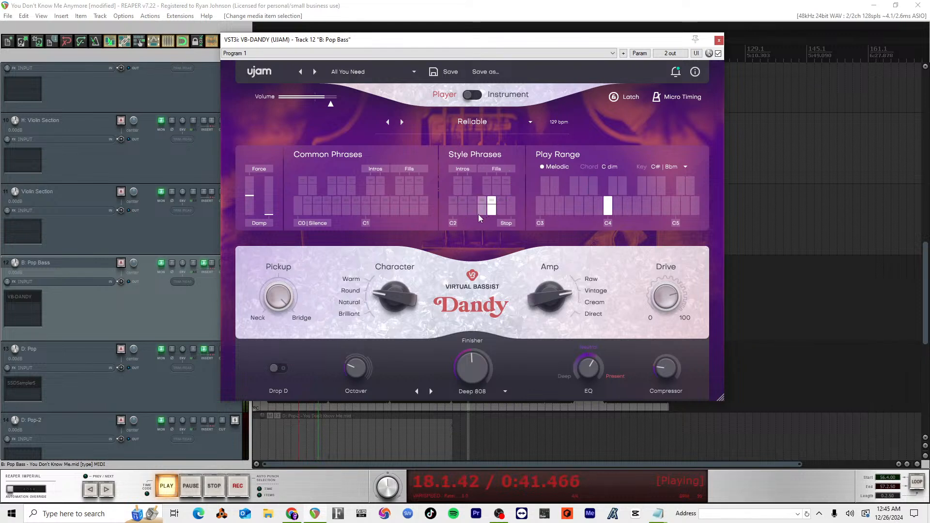
click(394, 208)
click(357, 212)
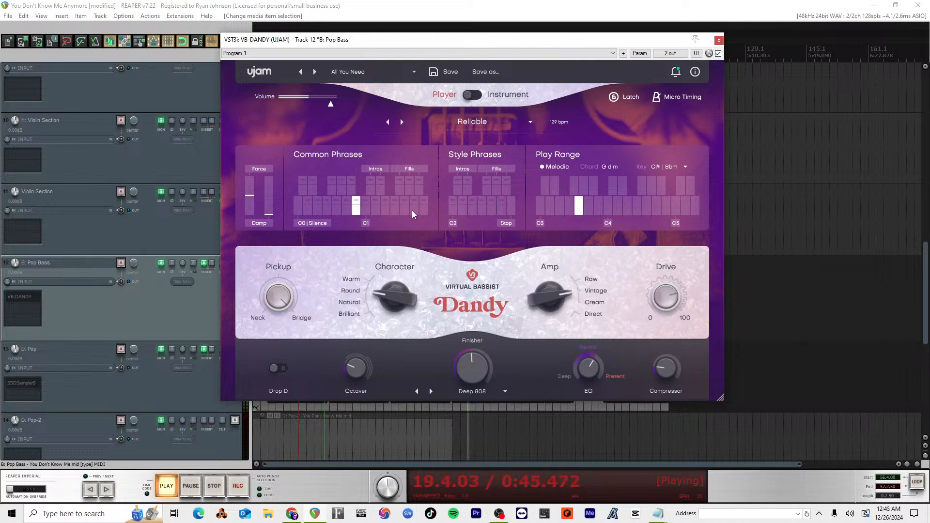
click(465, 211)
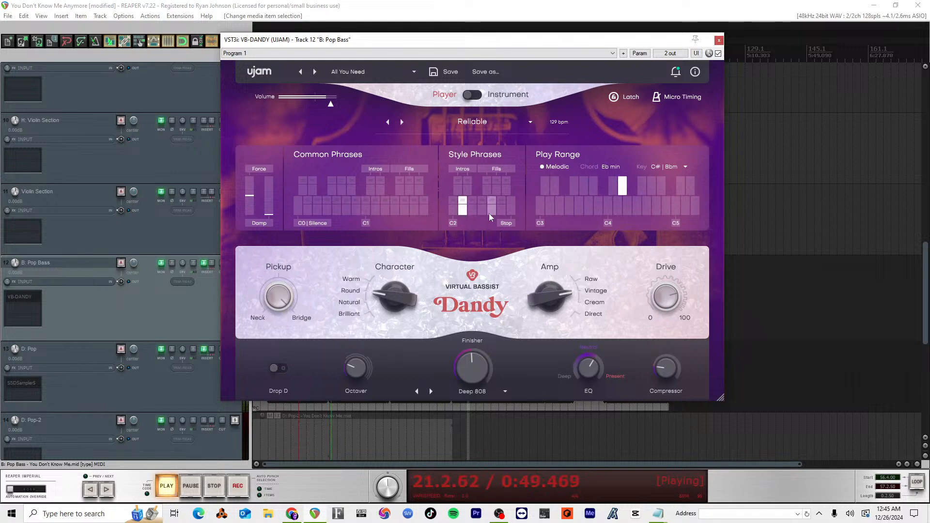
key(space)
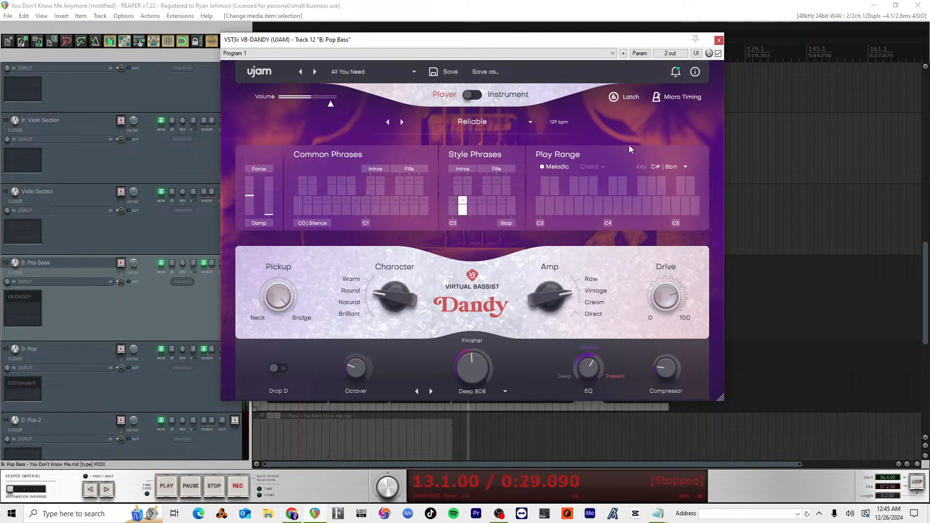
Step: Play the D2 style phrase from measure 13 while sweeping the Pickup towards Neck and back near Bridge
click(468, 211)
key(space)
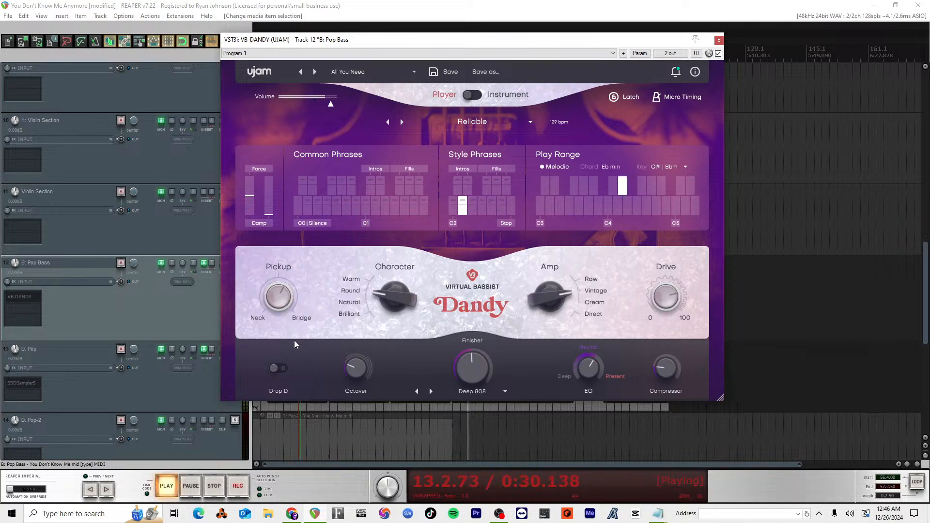
drag(295, 340, 306, 360)
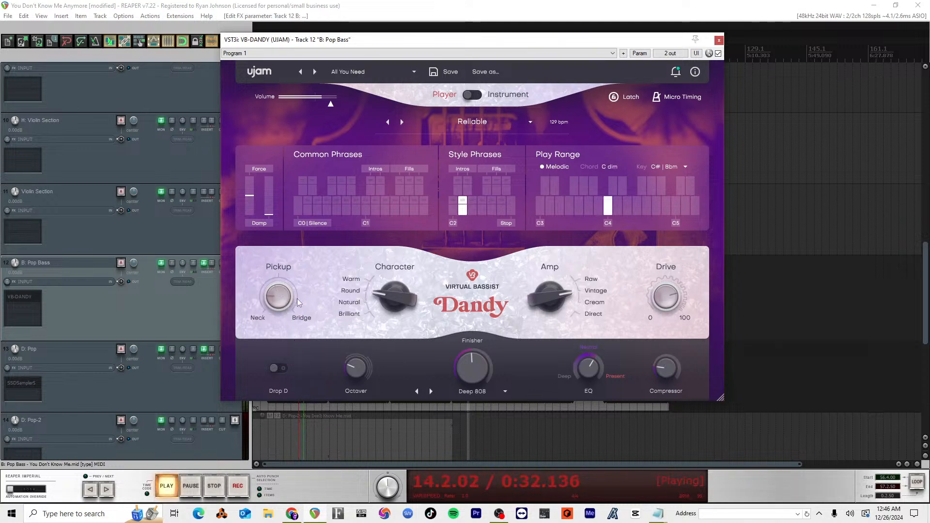
key(space)
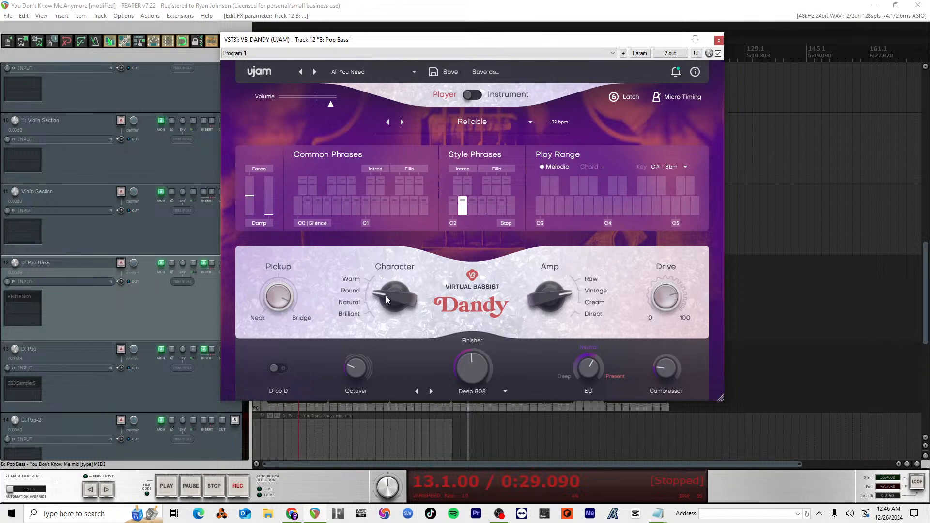
Step: Try the Warm and Natural Character settings during playback and return the Character to Round
key(space)
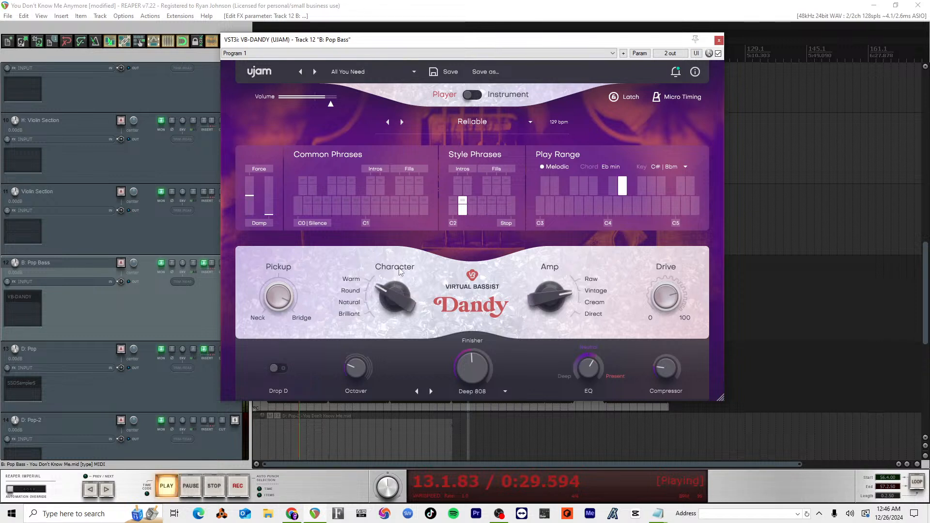
mouse_move(382, 294)
mouse_down()
mouse_move(382, 313)
mouse_move(388, 305)
mouse_up()
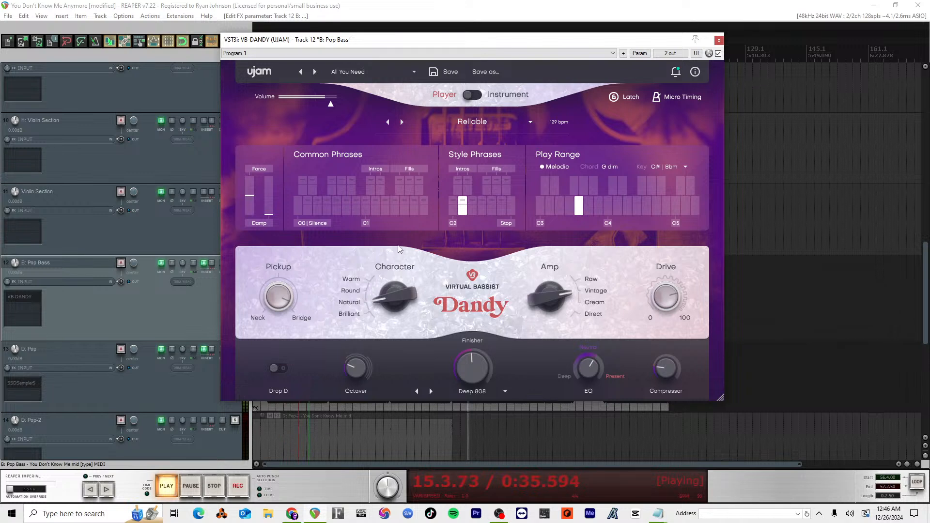
key(space)
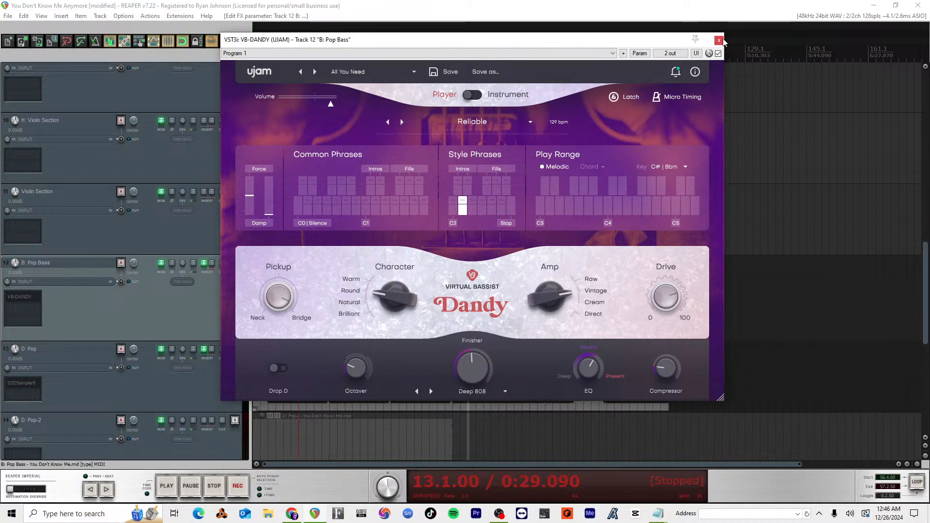
Step: Show VB-DANDY's Micro Timing settings, compare tighter and looser Timing during playback, and leave it about halfway towards Tight
click(692, 96)
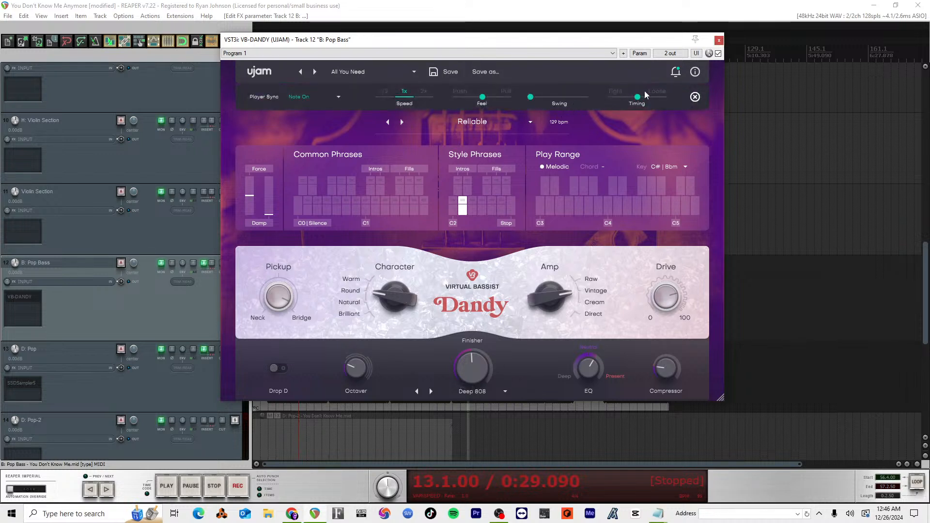
drag(637, 97, 623, 100)
key(space)
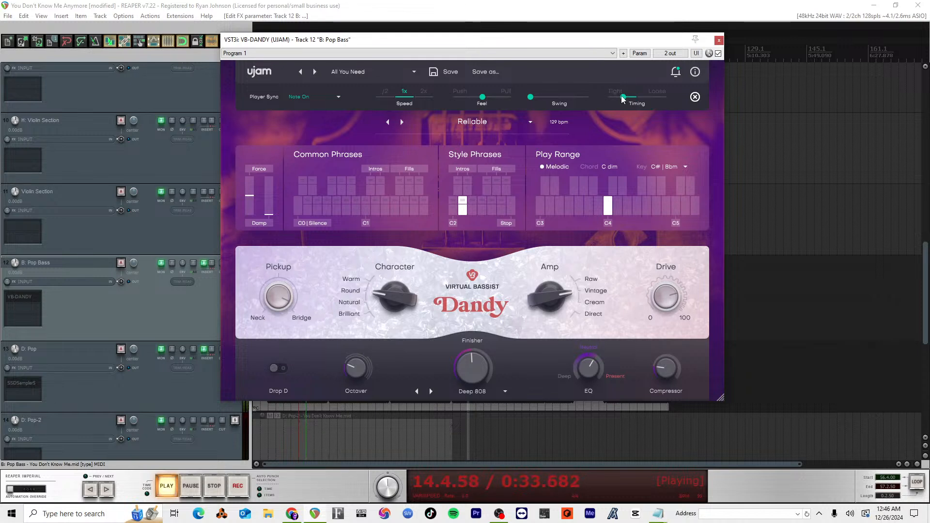
drag(623, 99, 654, 98)
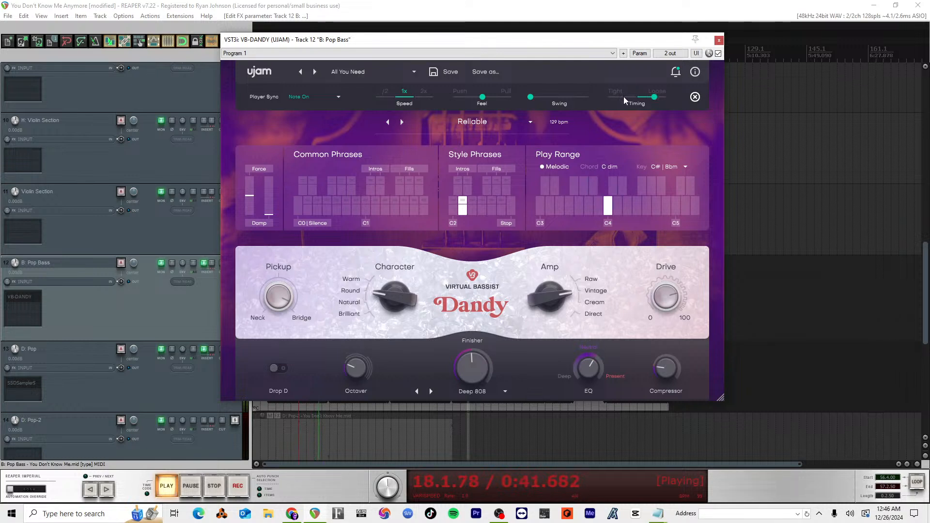
drag(625, 97, 628, 101)
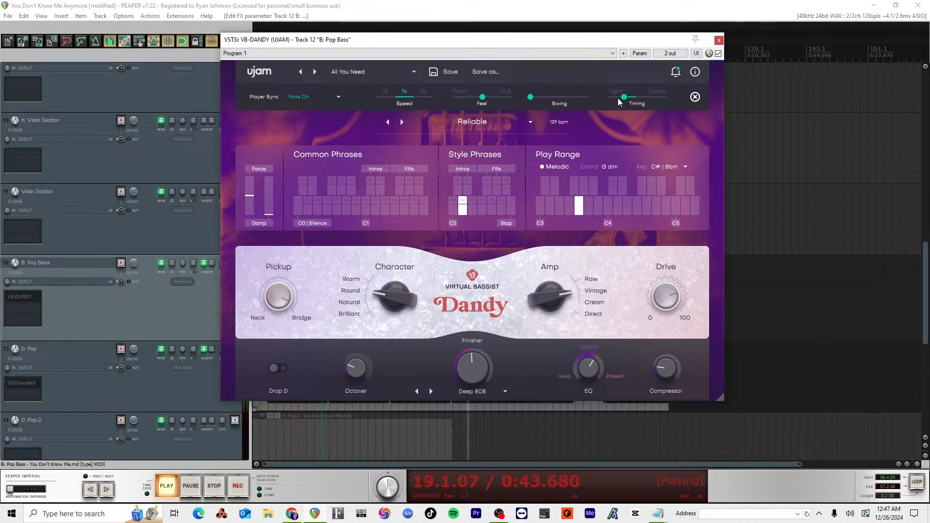
Step: Raise Swing slightly and shift Feel a little towards Pull, stop playback and close the VB-DANDY window
drag(531, 98, 494, 98)
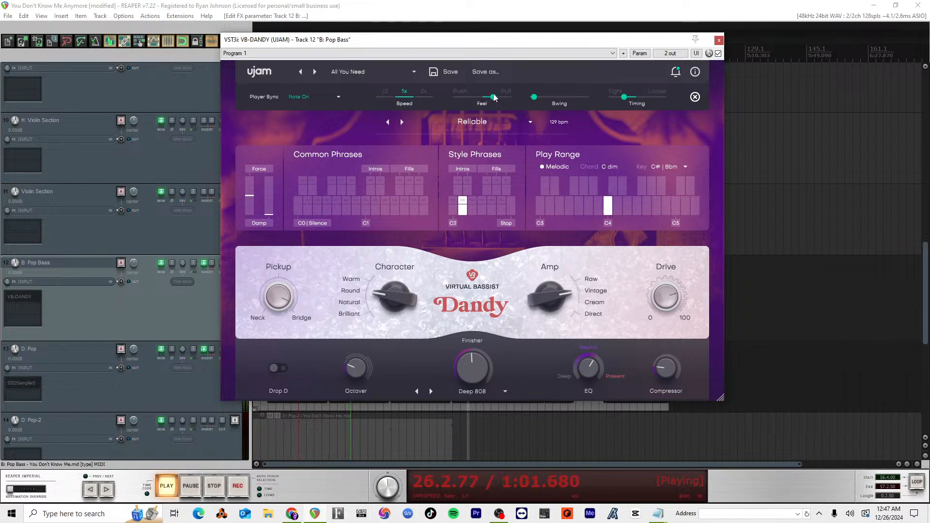
drag(495, 98, 489, 99)
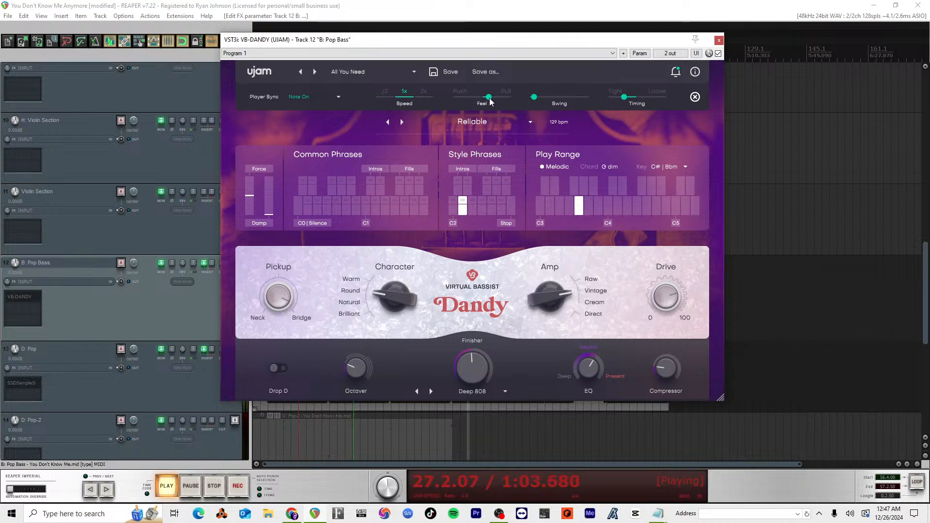
key(space)
click(695, 97)
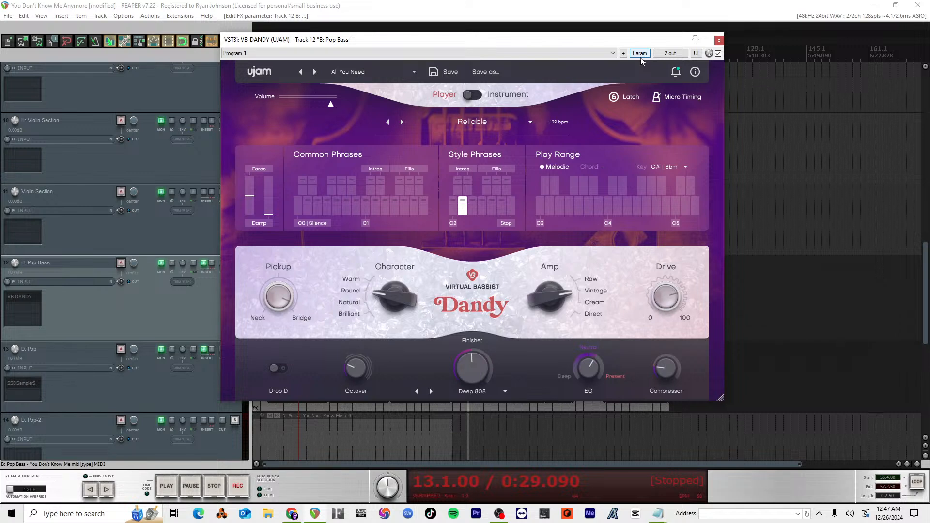
click(718, 41)
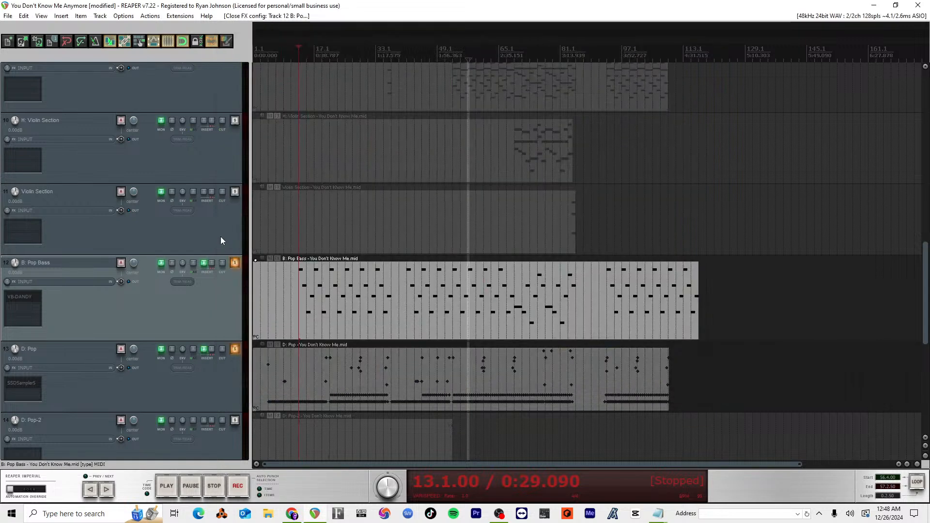
Step: Set the playback position to measure 17 and solo the Atmospheric Pad track alongside the tracks already soloed
scroll(221, 241, up, 10)
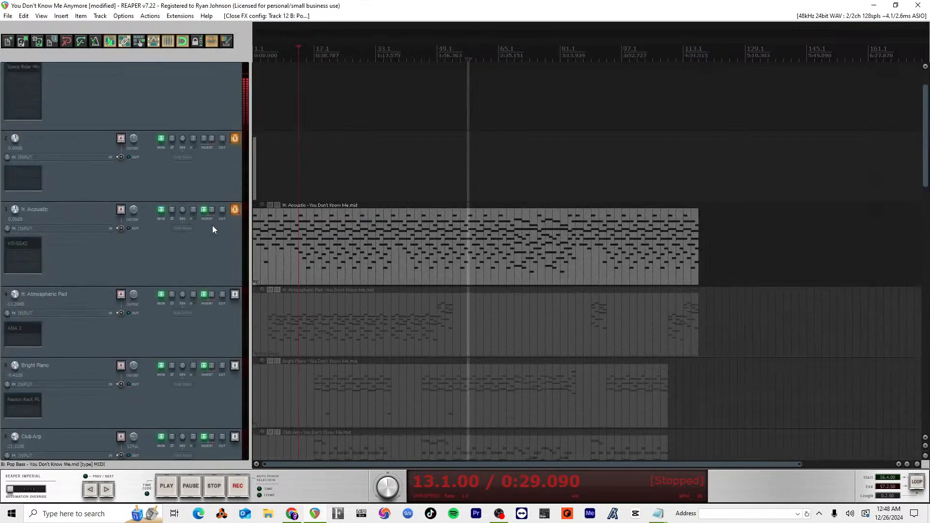
scroll(214, 215, up, 1)
scroll(215, 214, down, 2)
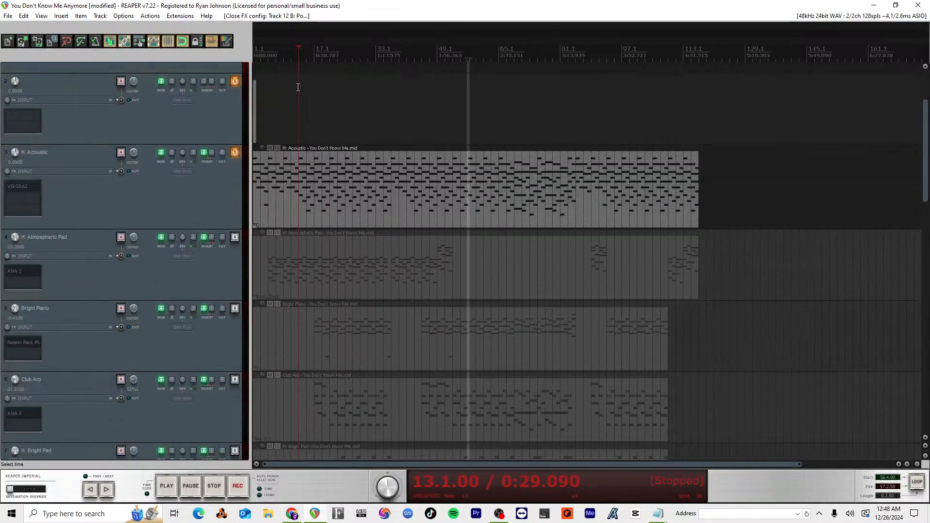
click(312, 59)
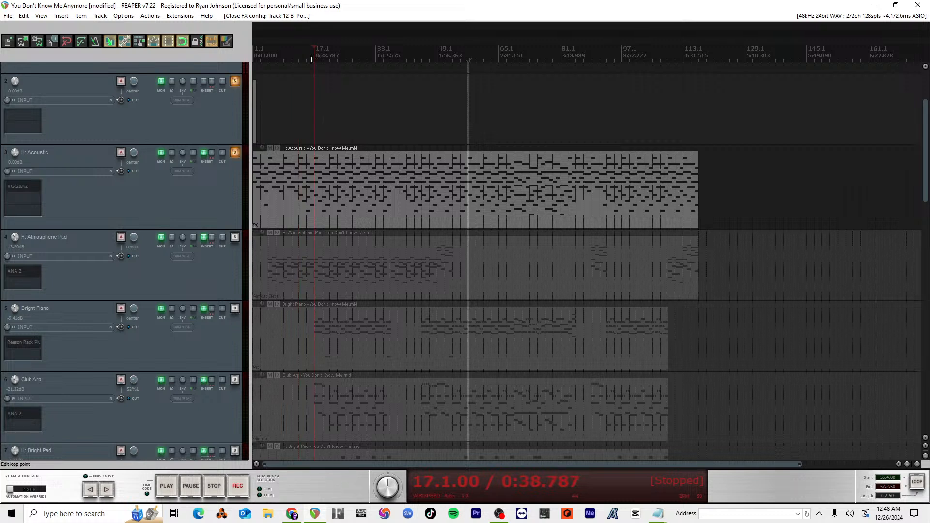
click(235, 239)
click(234, 238)
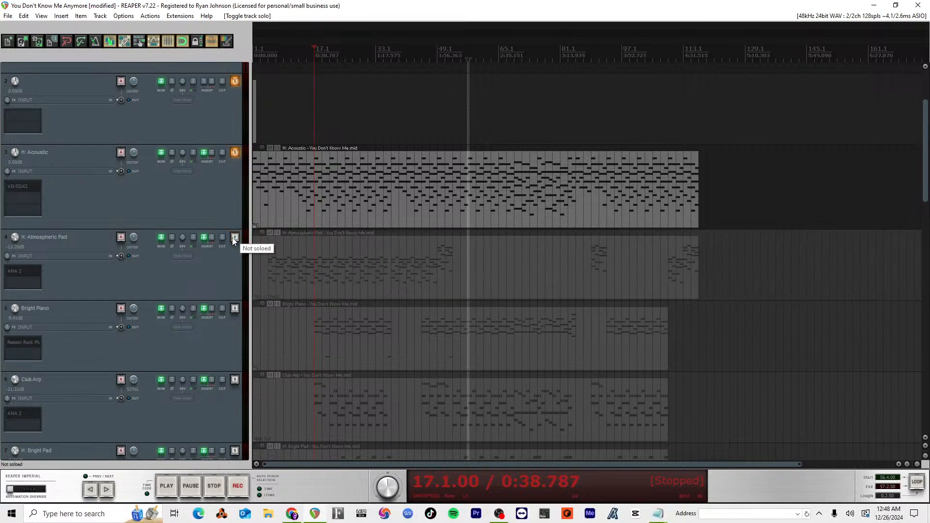
click(235, 238)
Step: Switch to Hookpad, select Band 7's Bright Pad and look through the band's list of vocal, harmony, bass and drum sounds
key(alt+Tab)
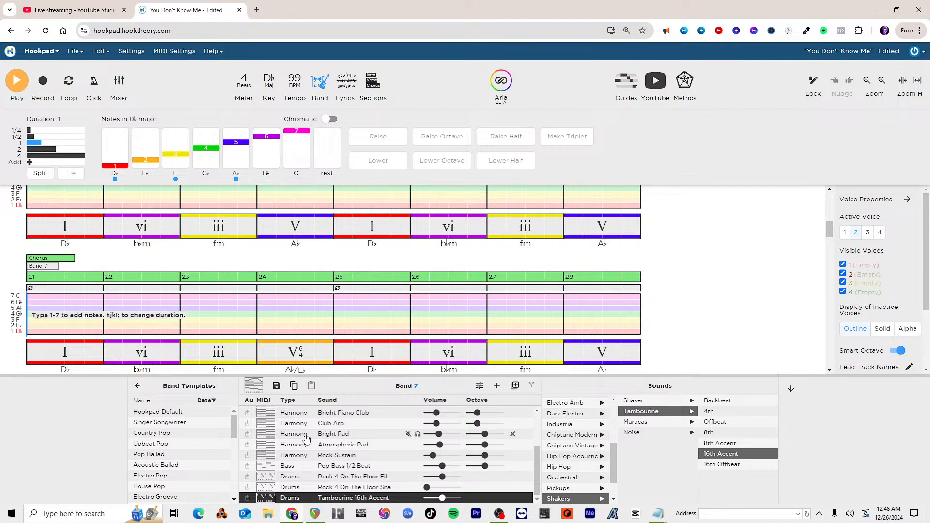
click(291, 436)
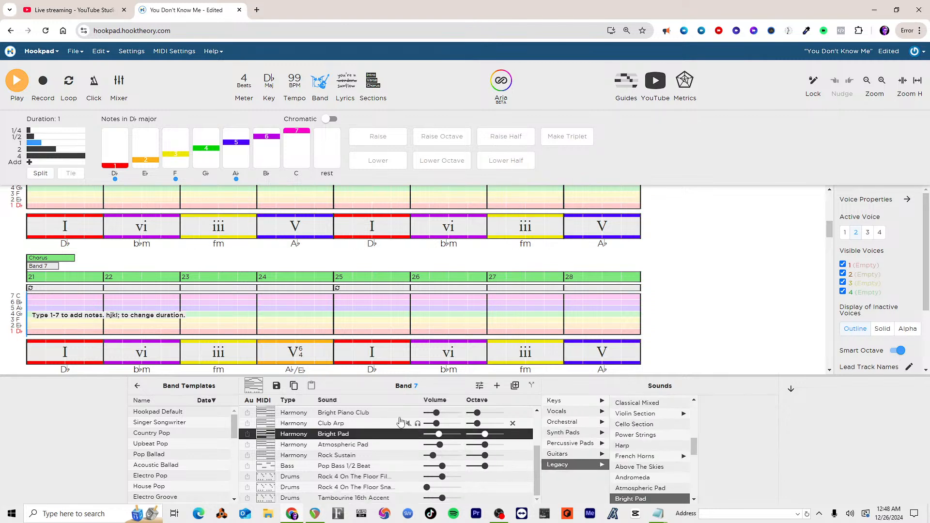
scroll(291, 436, up, 3)
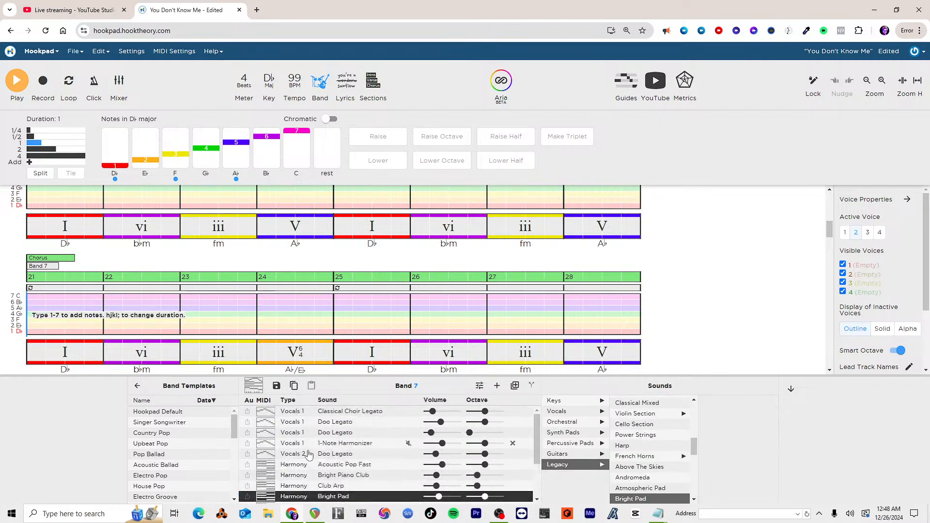
scroll(303, 443, down, 3)
scroll(302, 443, up, 3)
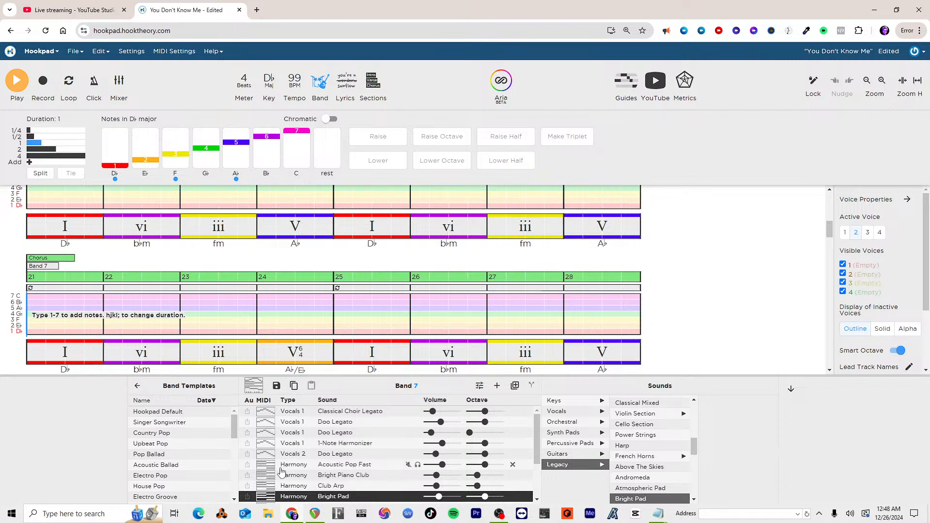
scroll(286, 467, down, 2)
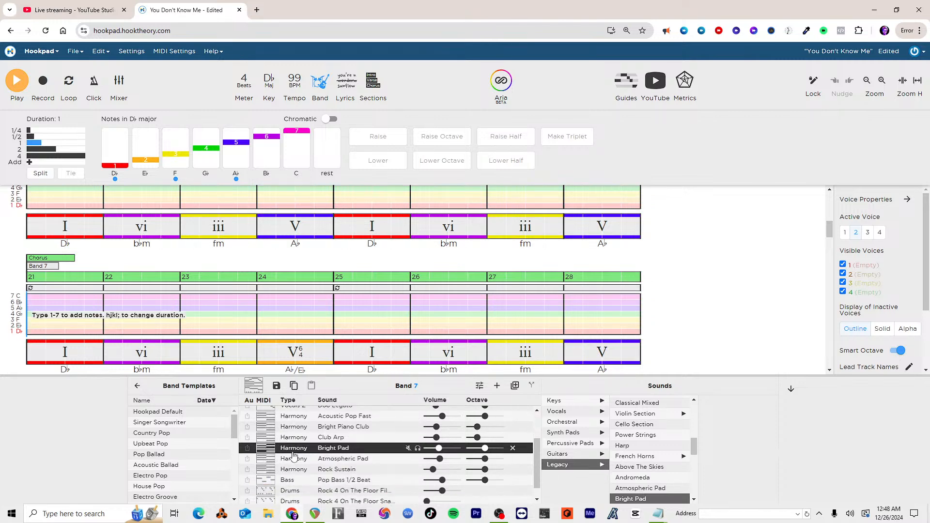
scroll(412, 451, up, 2)
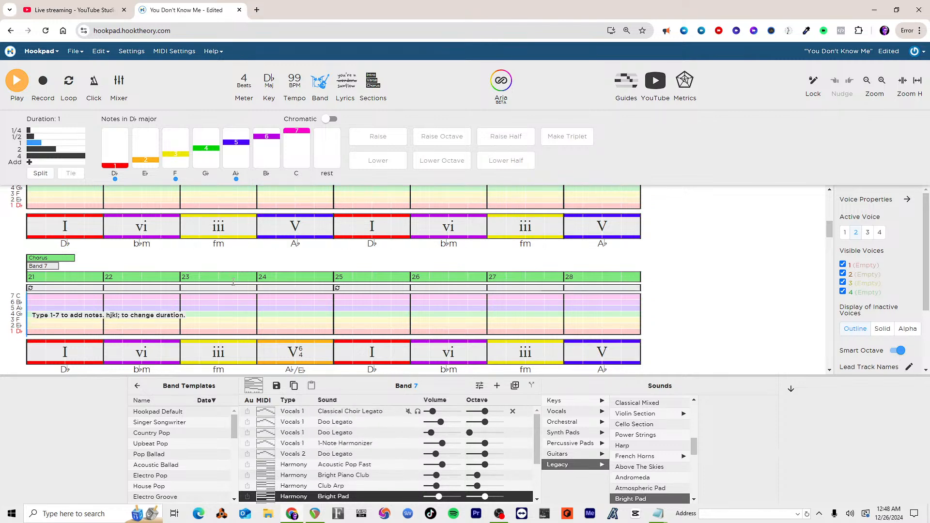
Step: Solo the Atmospheric Pad in the verse's Band 3 and play it from measure 5, ending with its solo toggled off
scroll(68, 266, up, 5)
click(68, 265)
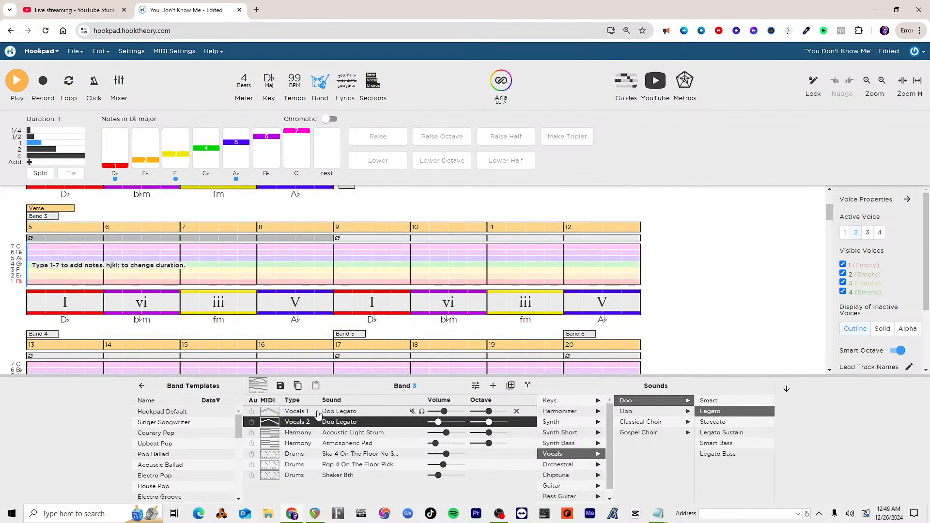
click(318, 446)
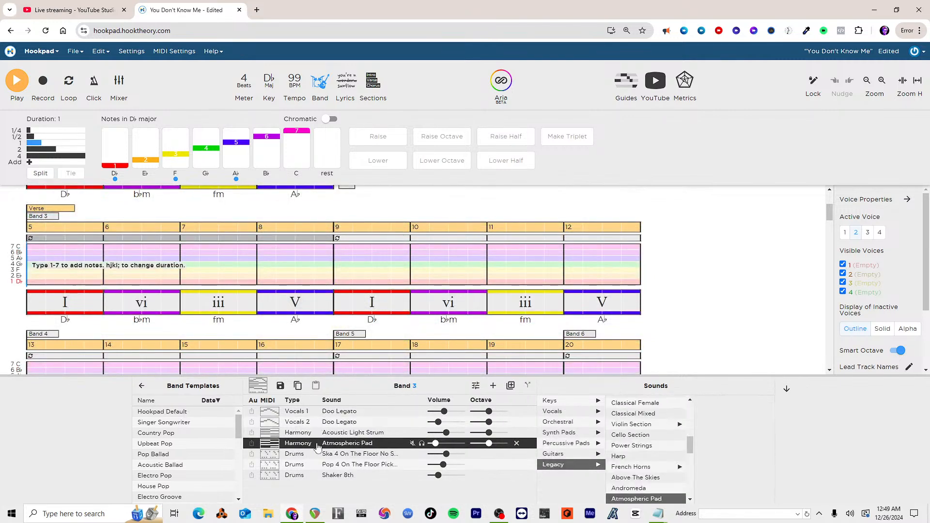
click(422, 444)
key(space)
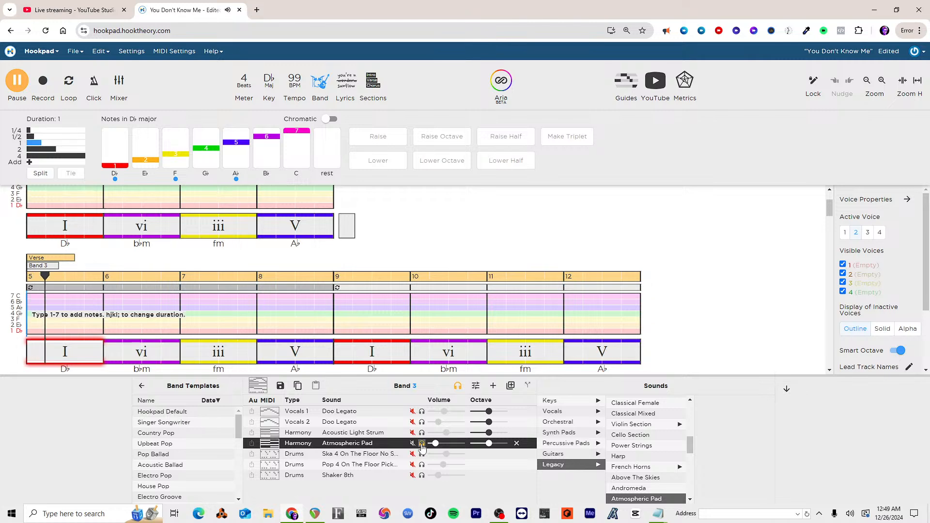
click(422, 444)
Step: Switch back to REAPER and play from measure 17, comparing the Atmospheric Pad without and with the Acoustic track, ending with Acoustic soloed
key(alt+Tab)
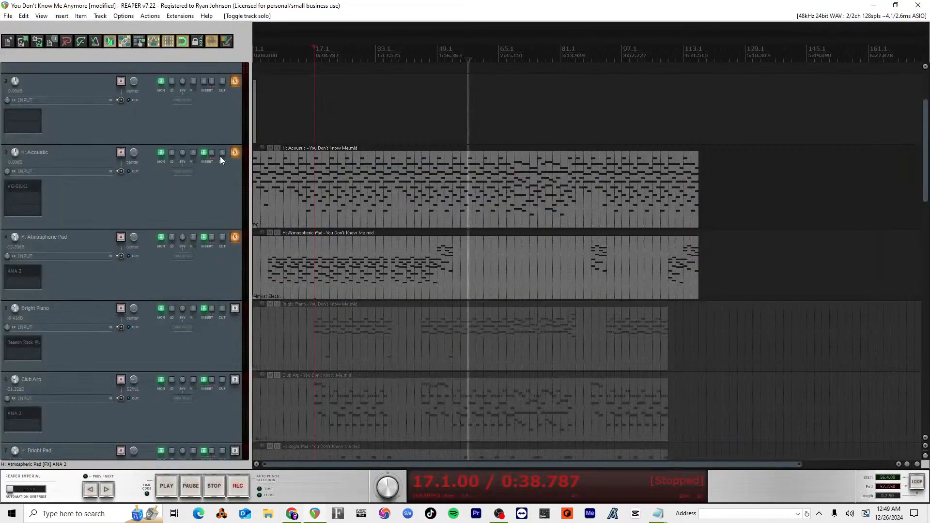
key(space)
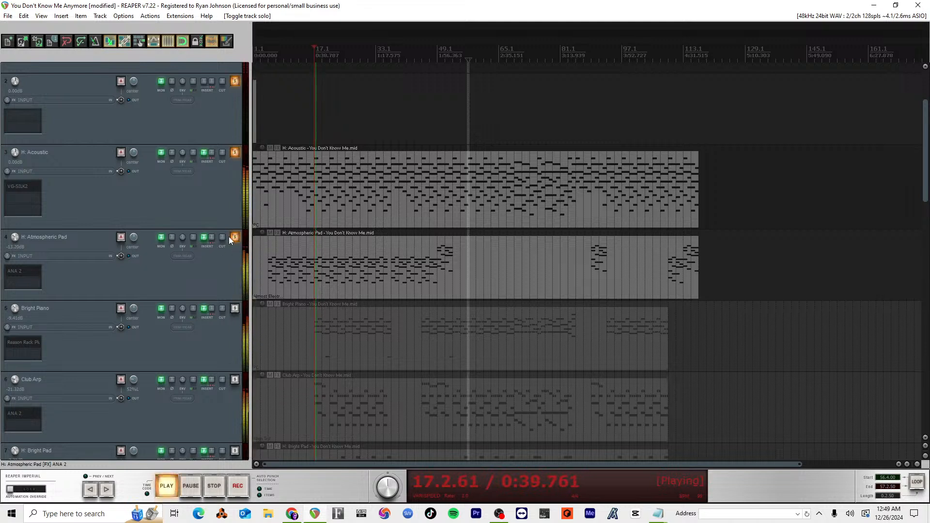
click(235, 152)
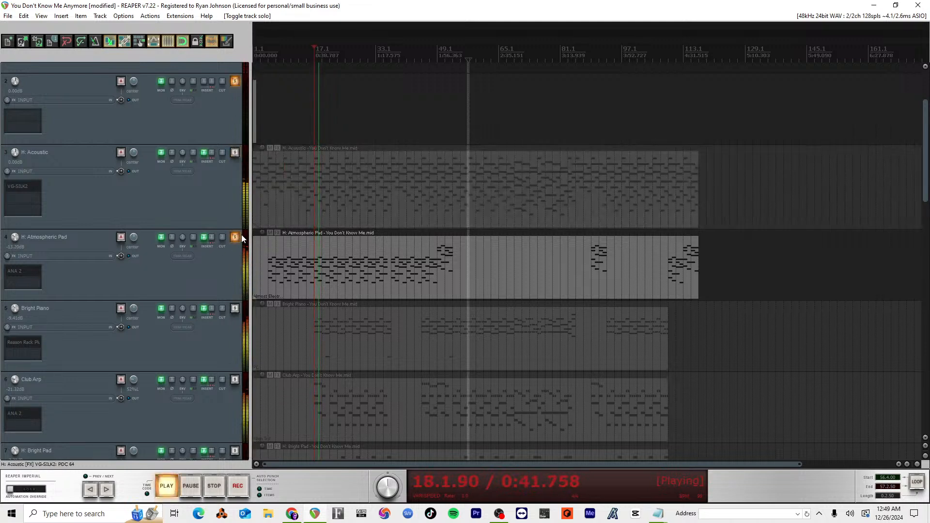
click(235, 152)
key(space)
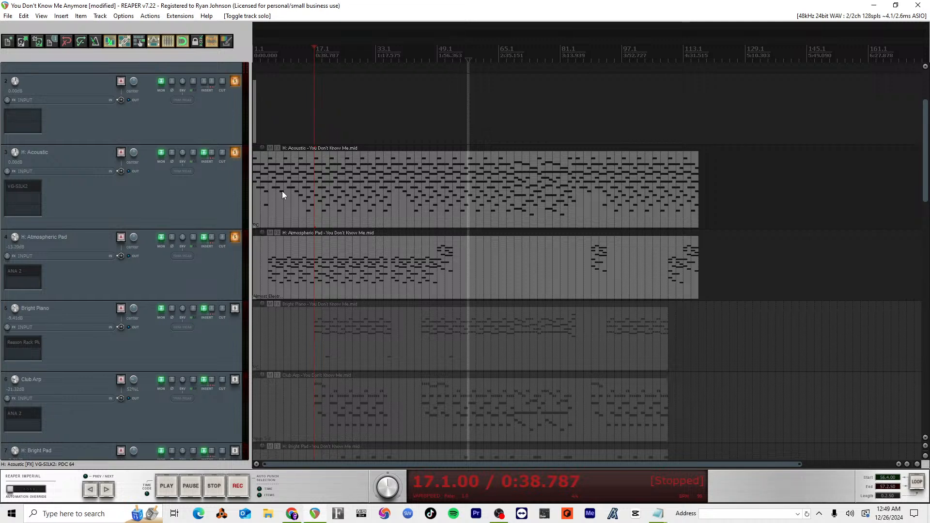
Step: Solo the Bright Piano track, open its Reason Rack plugin with the Sarek Sunrise patch and play the passage from measure 17
click(235, 309)
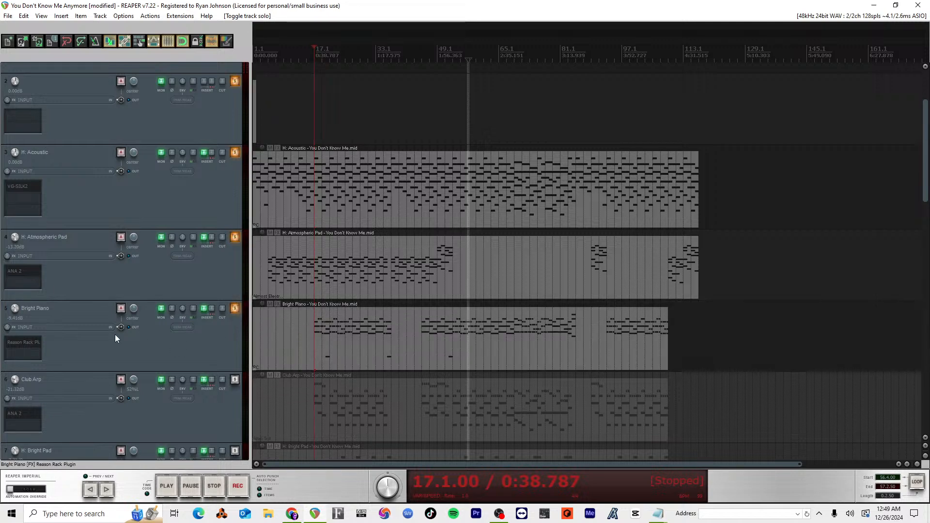
click(27, 345)
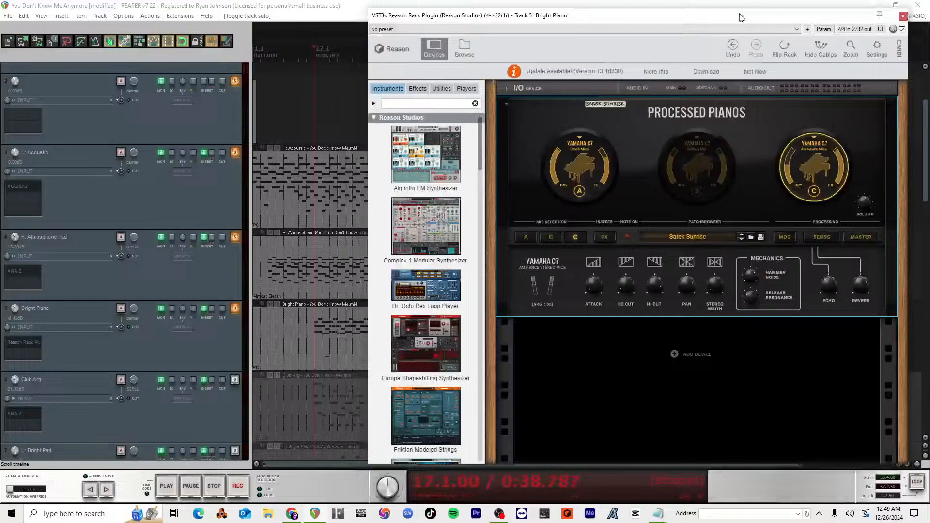
mouse_move(739, 18)
mouse_down()
mouse_move(711, 15)
mouse_move(805, 20)
mouse_move(741, 18)
mouse_up()
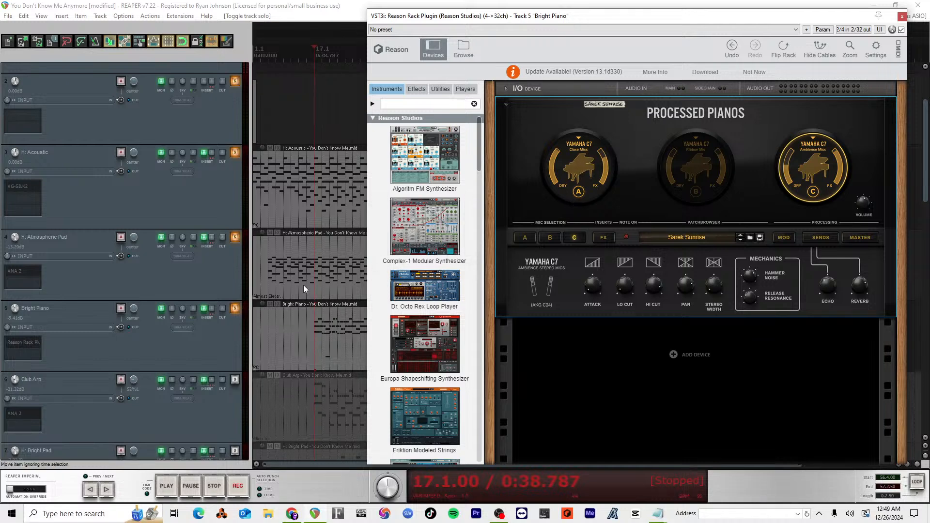
key(space)
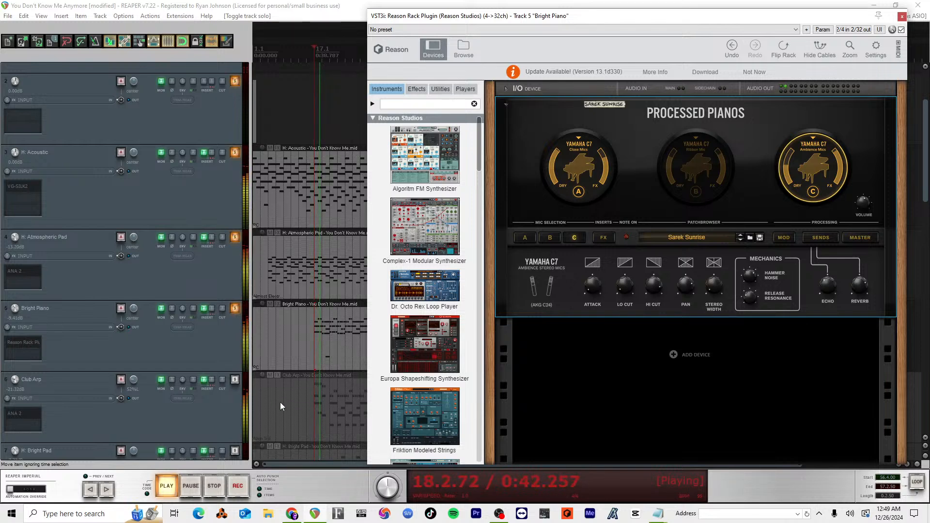
key(space)
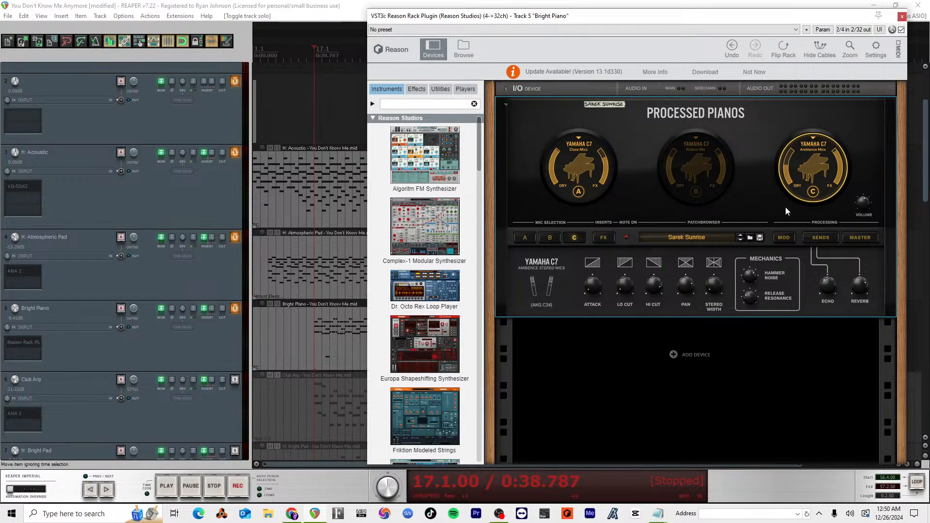
Step: Compare the Processed Pianos sound with the Yamaha C7 ribbon mic B switched off and on while playing from measure 17
click(696, 191)
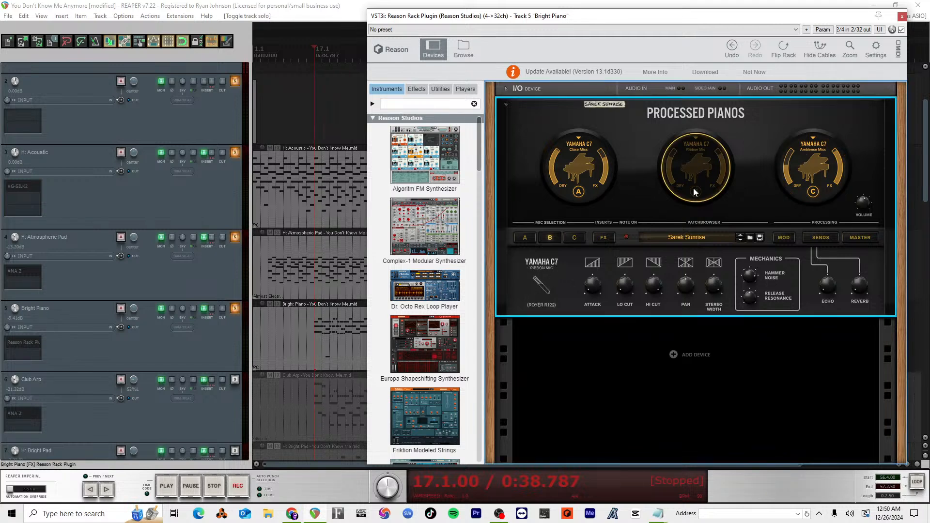
key(space)
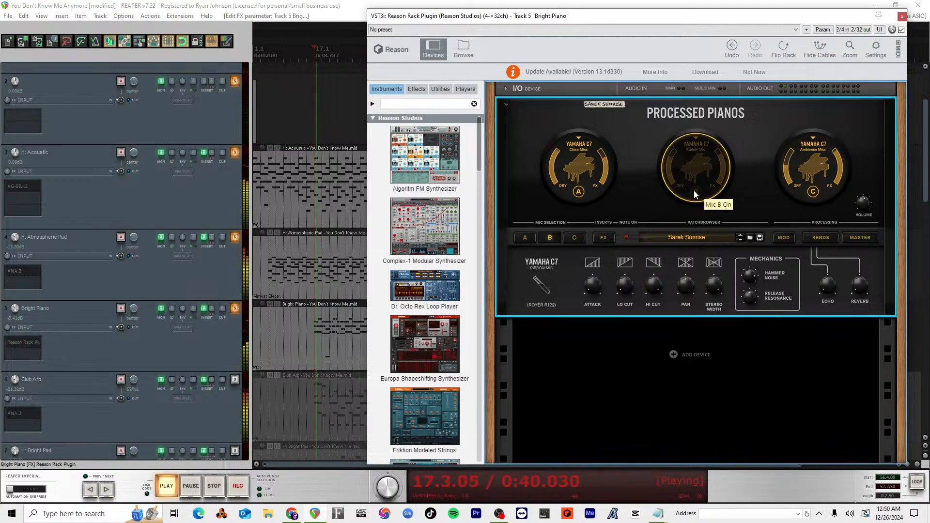
key(space)
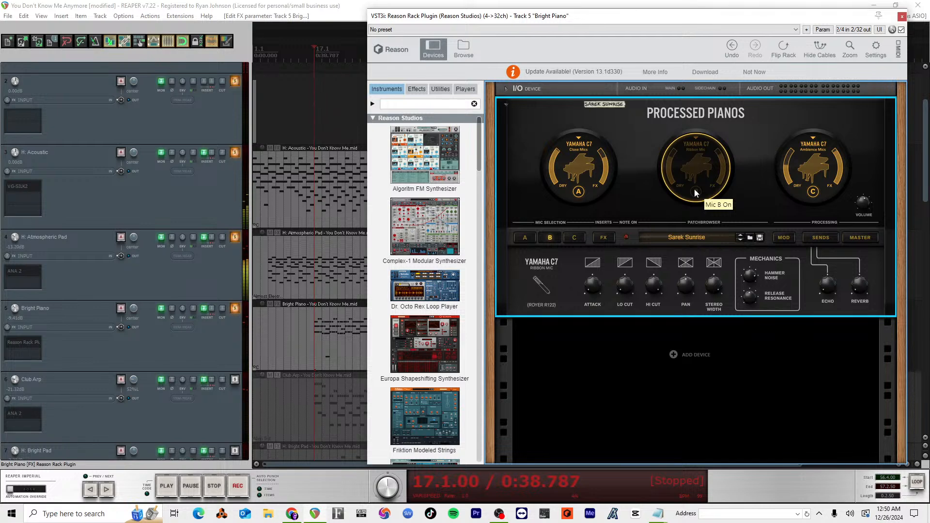
click(695, 192)
key(space)
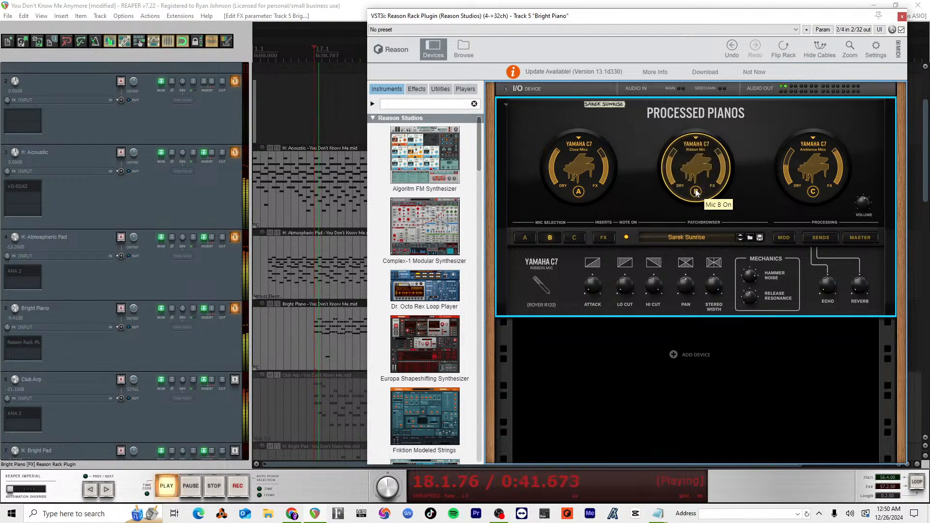
click(697, 191)
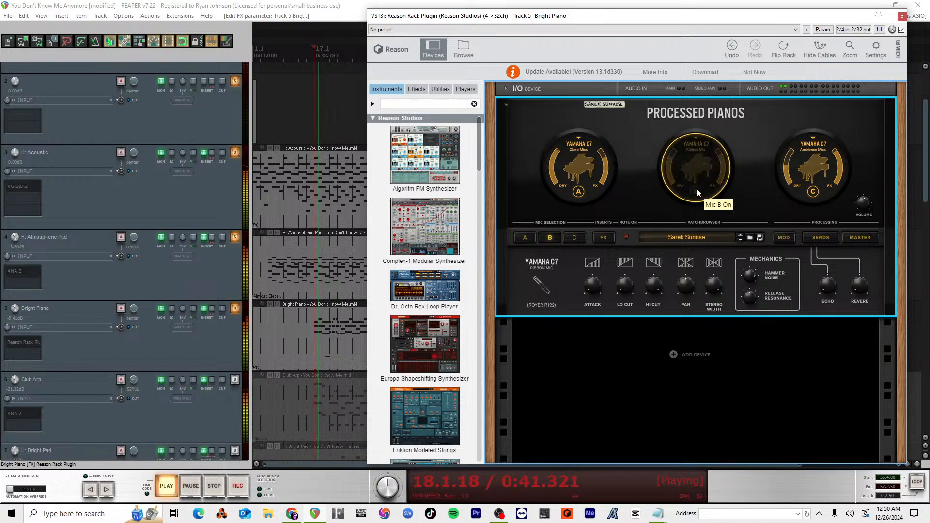
click(696, 191)
key(space)
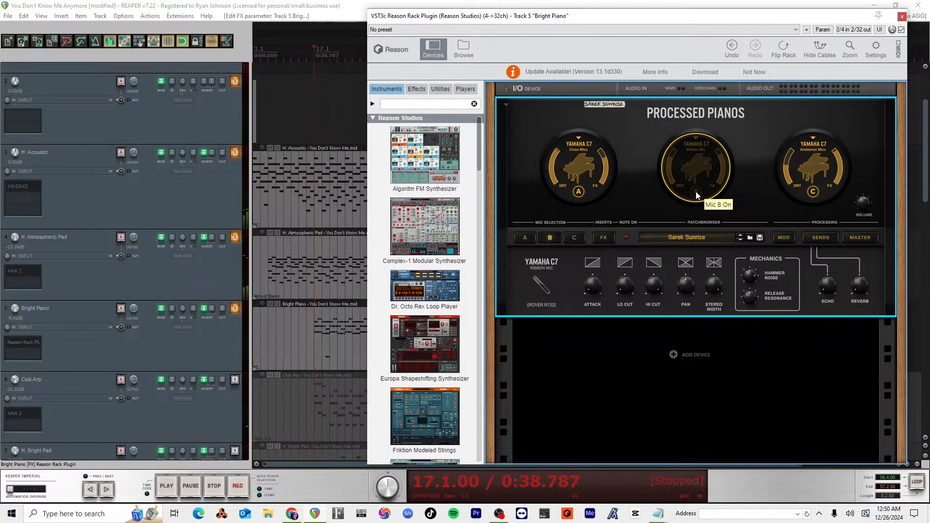
Step: Turn on ribbon mic B in Processed Pianos and play the passage from measure 17 with all three mics
click(697, 193)
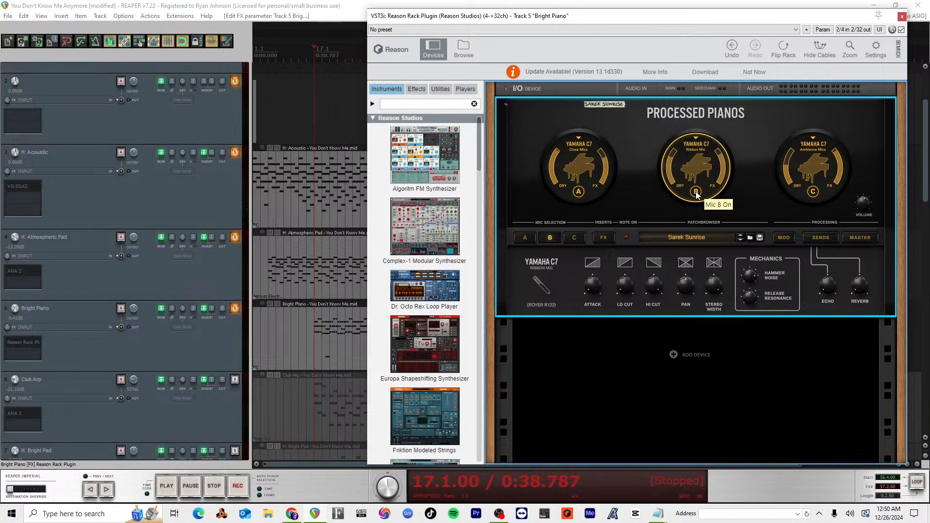
key(space)
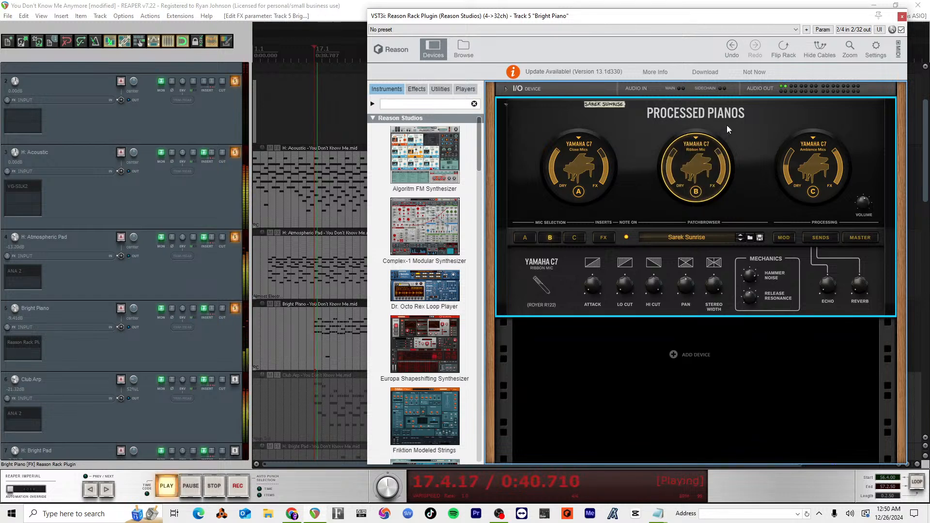
key(space)
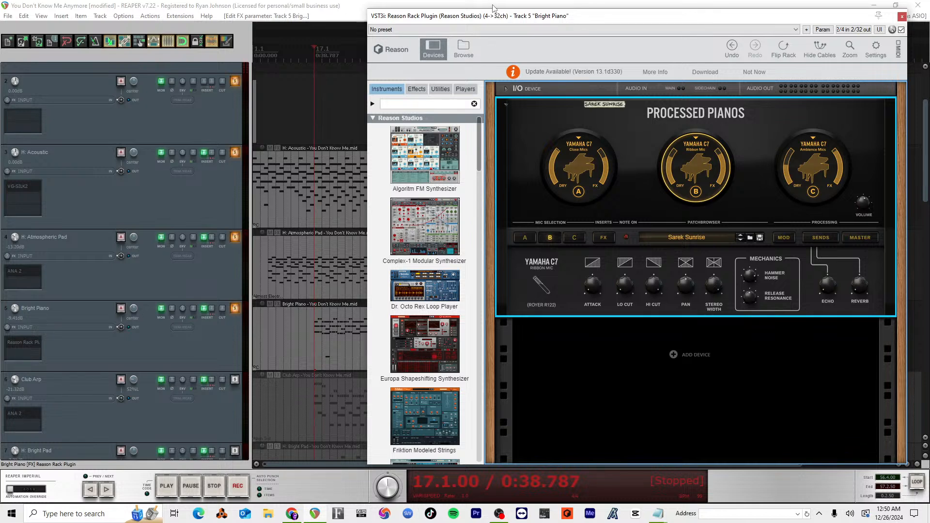
Step: Close the Bright Piano's Reason Rack window and solo the Club Arp track
drag(531, 13, 501, 12)
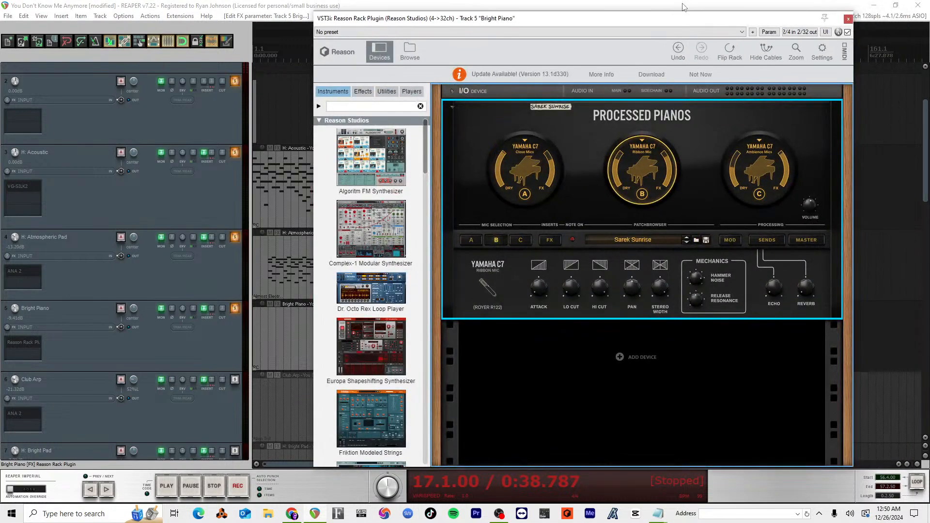
drag(760, 19, 757, 17)
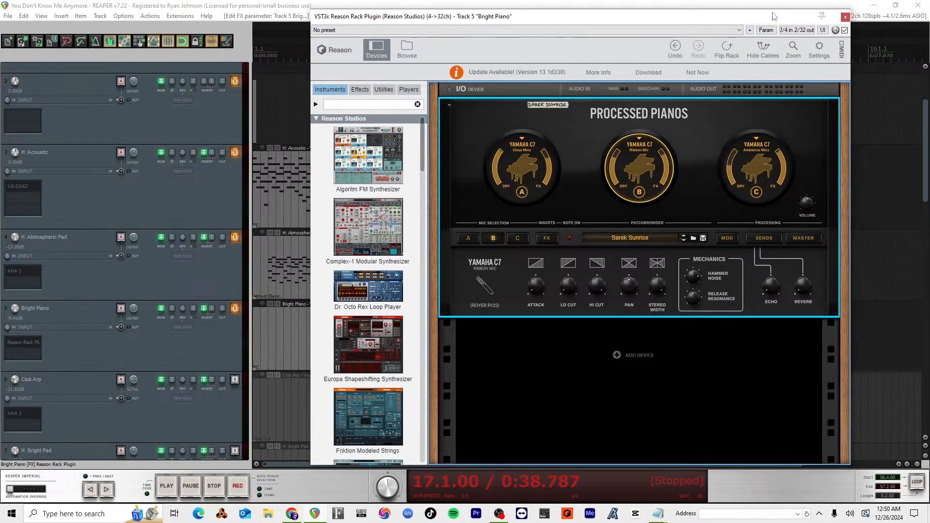
click(845, 17)
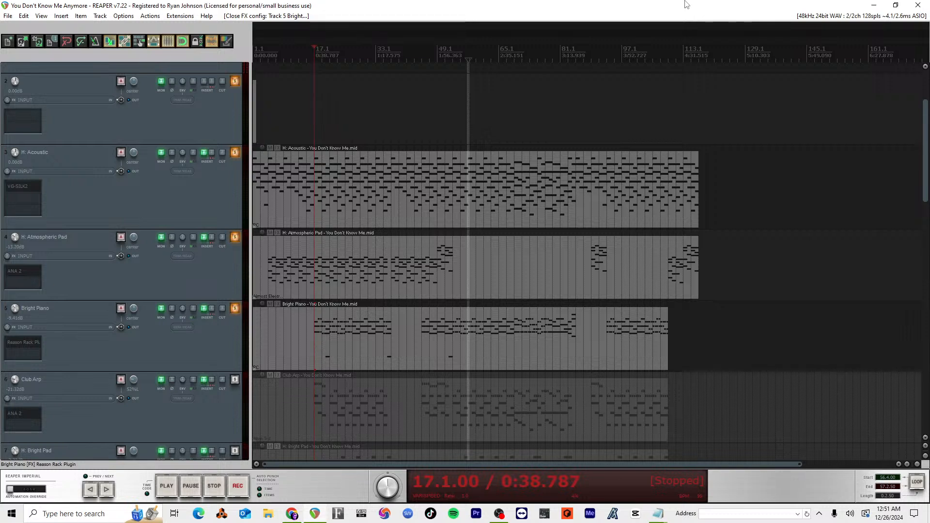
click(235, 380)
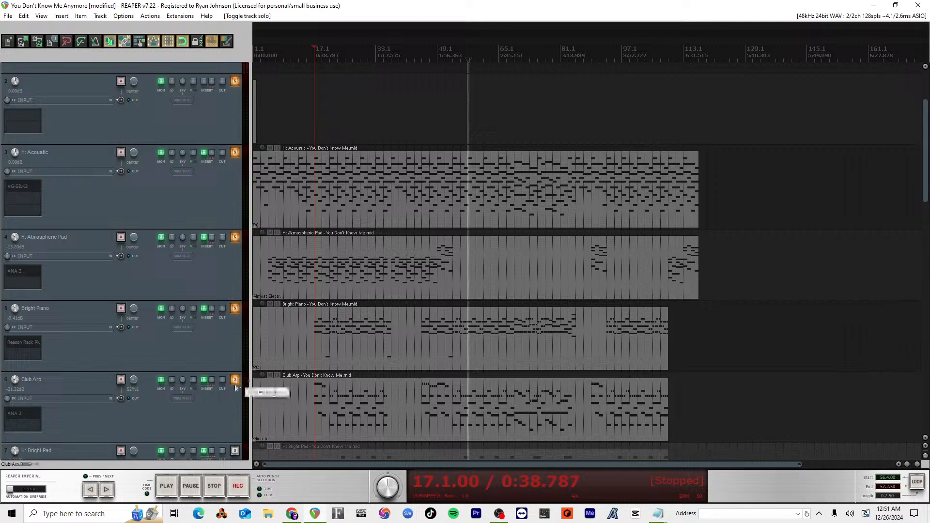
Step: Open the Club Arp track's ANA 2 plugin with the A Leadle Square preset, sound a few notes on its keyboard and close it
click(43, 401)
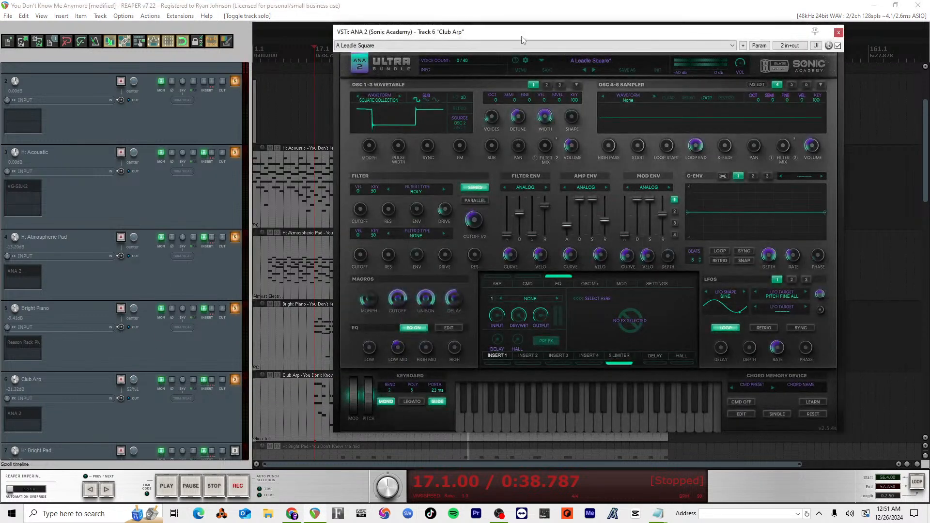
drag(522, 35, 528, 42)
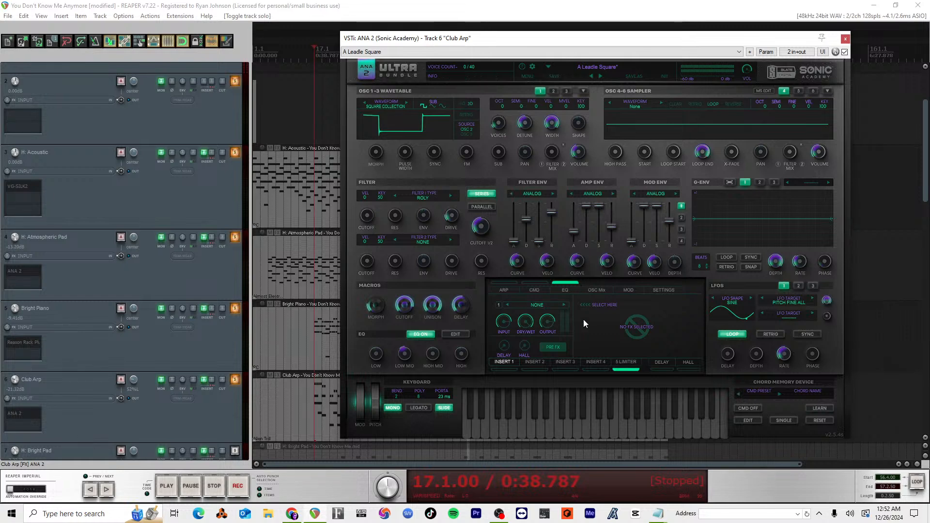
click(566, 430)
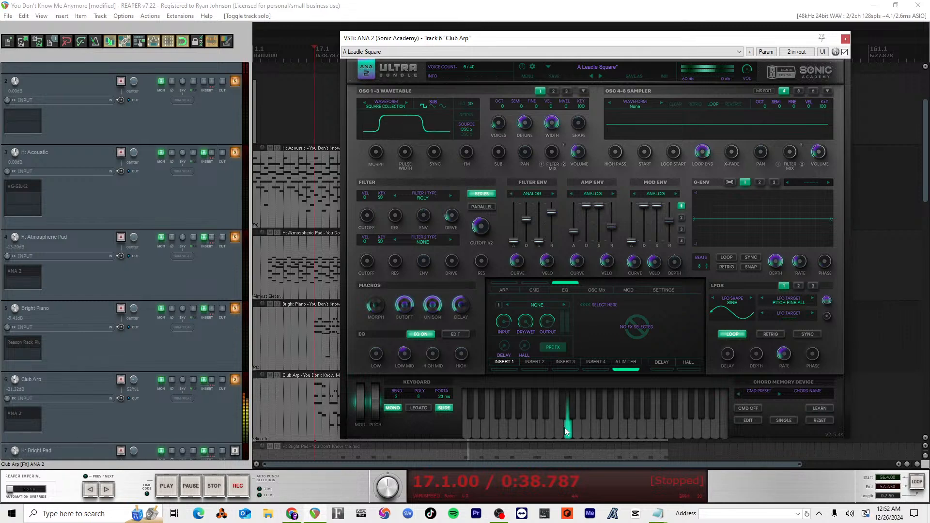
click(616, 428)
click(597, 429)
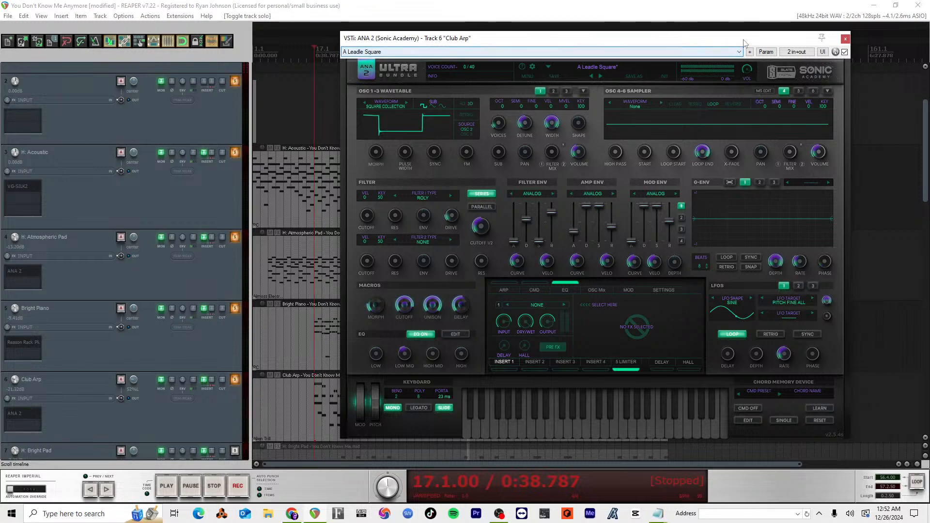
drag(745, 40, 714, 33)
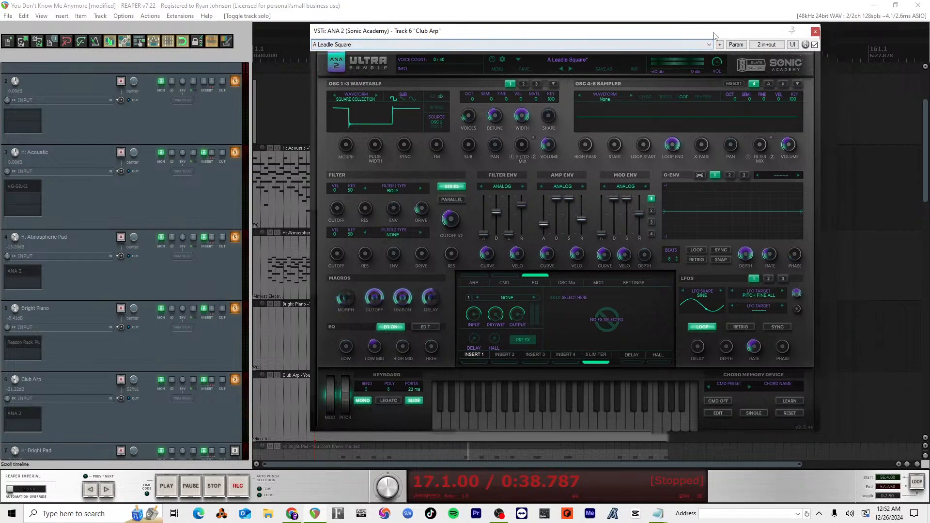
click(815, 32)
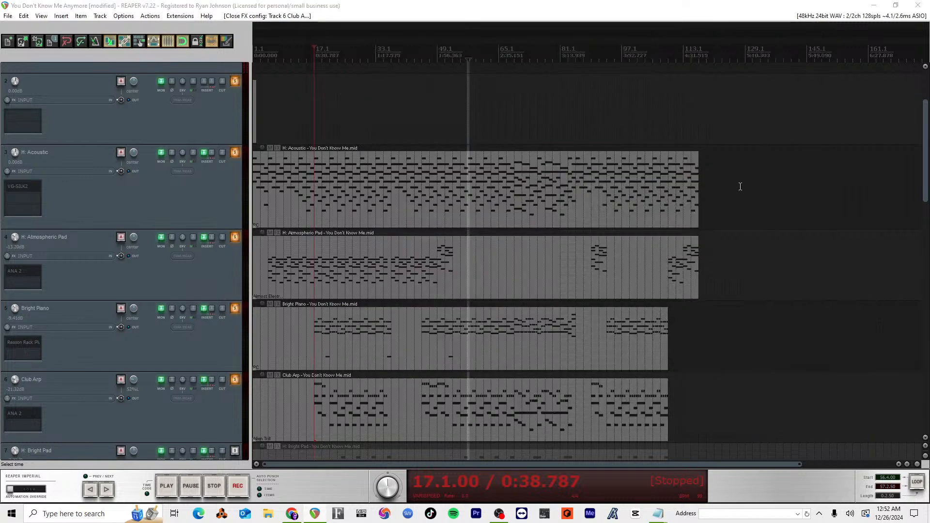
Step: Switch to Hookpad and inspect the band instruments at measure 14 and in the chorus at measure 22
key(alt+Tab)
scroll(223, 331, down, 2)
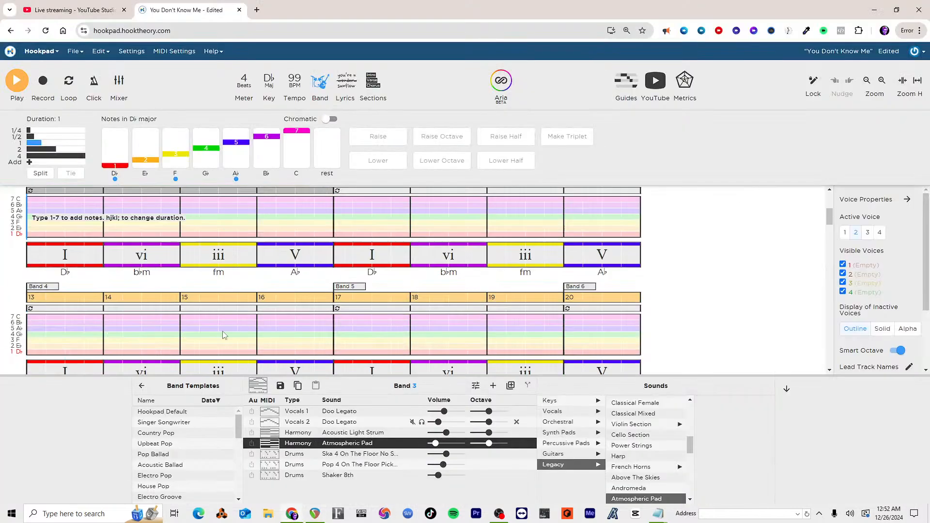
click(114, 337)
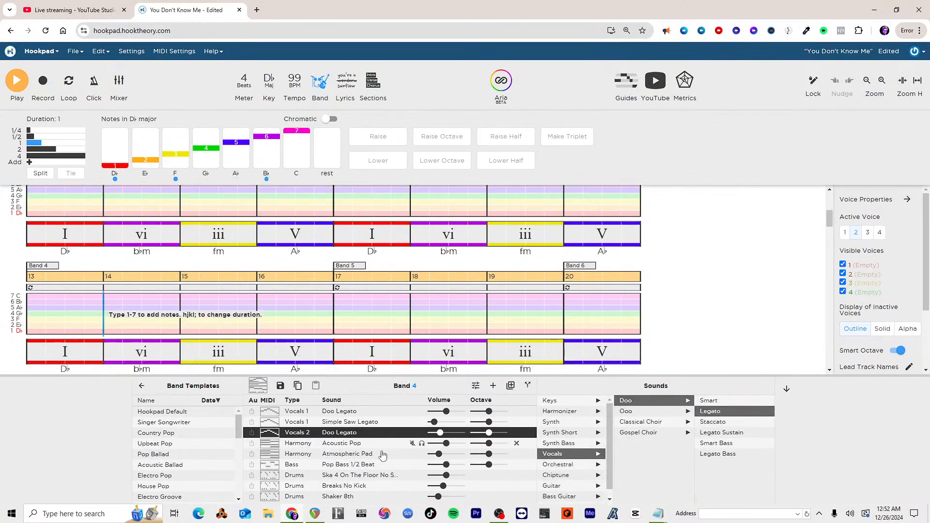
scroll(218, 258, down, 2)
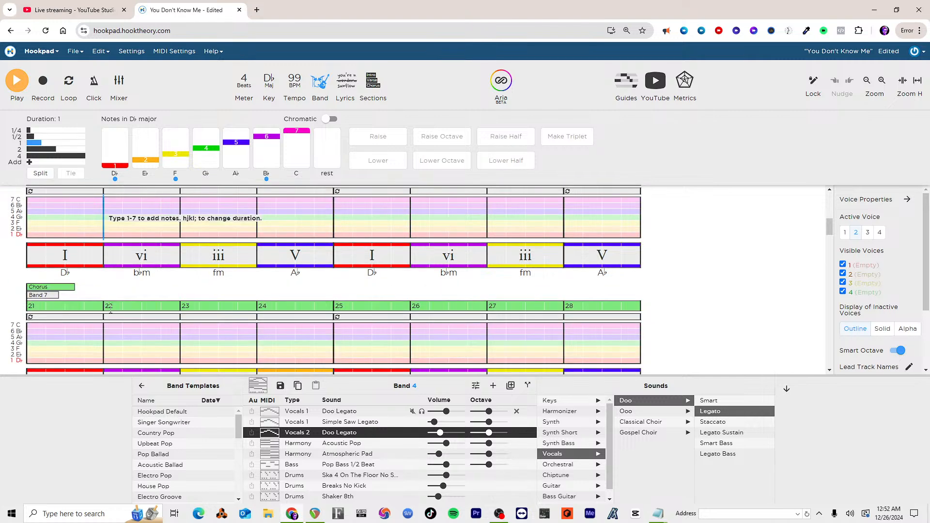
click(115, 341)
click(387, 487)
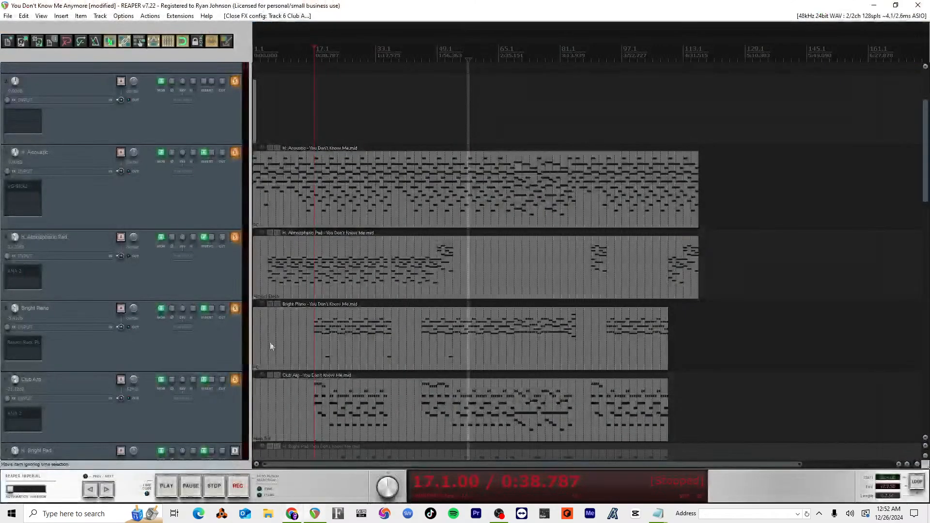
Step: Return to REAPER, play from measure 17 and audition the Poly presets 80's Vibes and A Batt State in Club Arp's ANA 2
key(space)
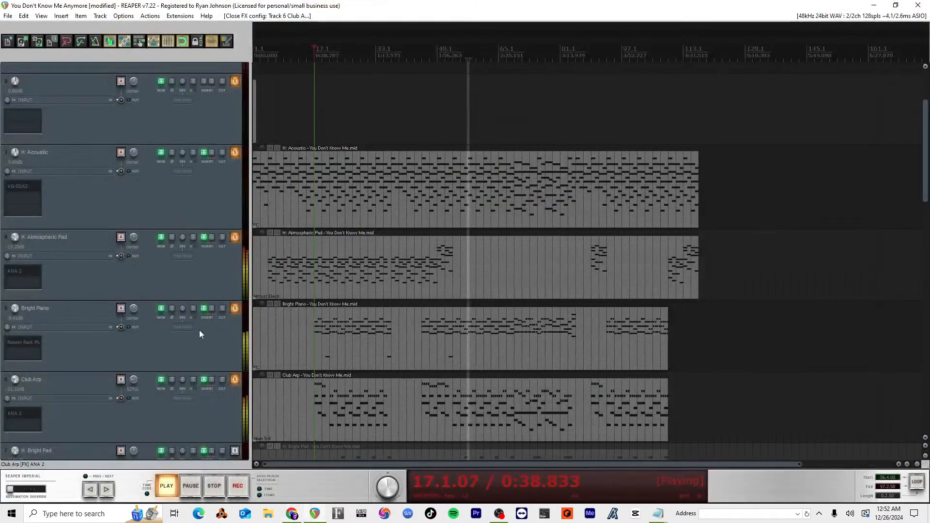
scroll(88, 337, down, 3)
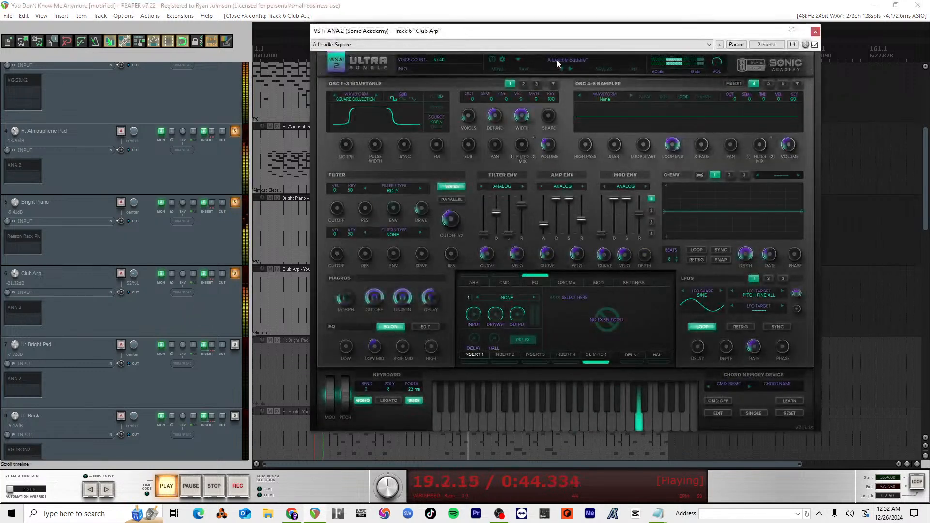
click(557, 60)
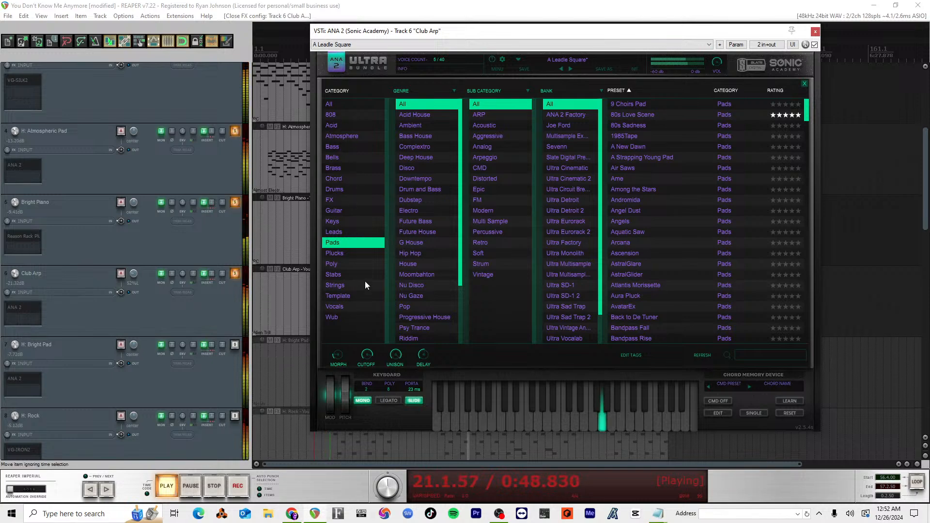
click(340, 263)
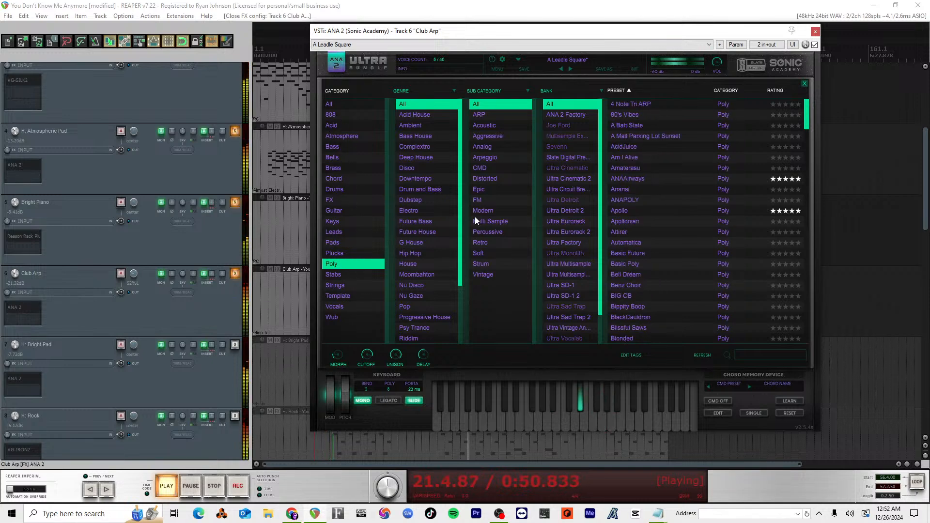
click(625, 114)
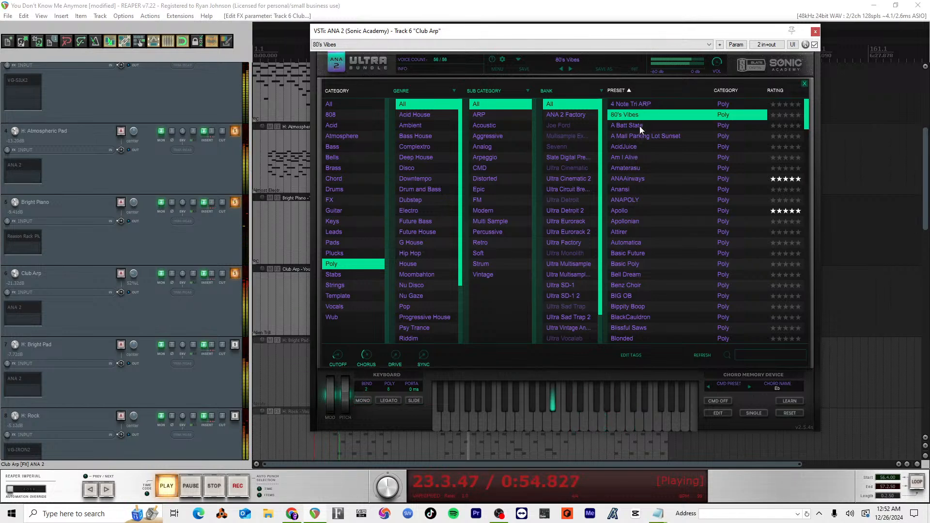
click(639, 126)
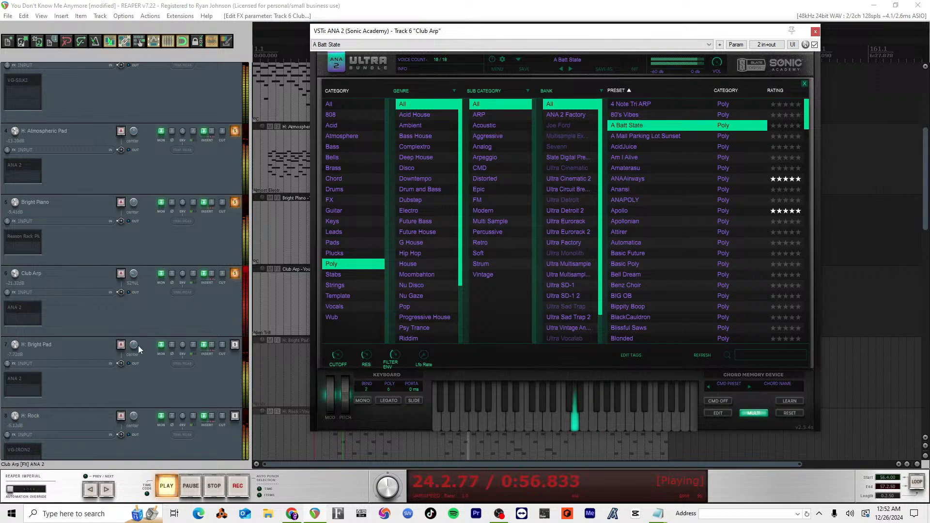
Step: Raise the Club Arp volume to about -15 dB in the mixer and audition the presets Am I Alive, ANAAirways and Apollo
key(ctrl+m)
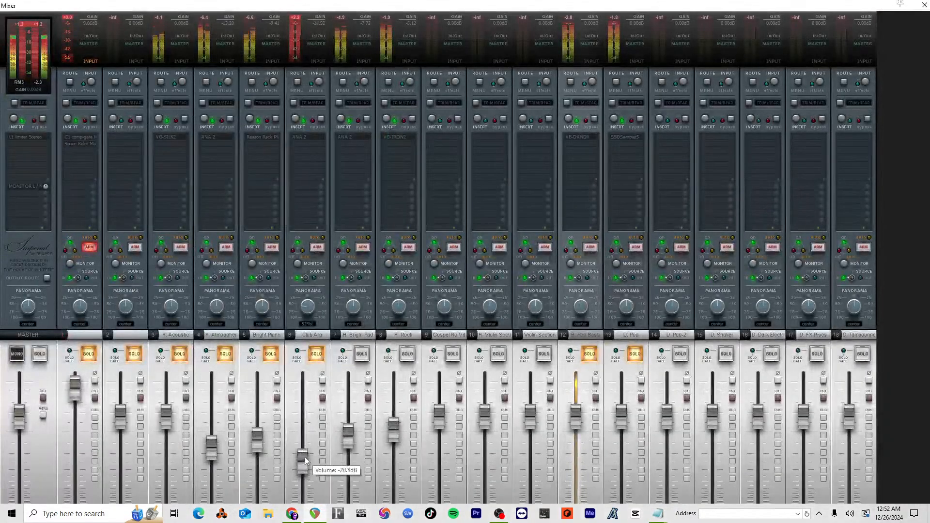
key(ctrl+m)
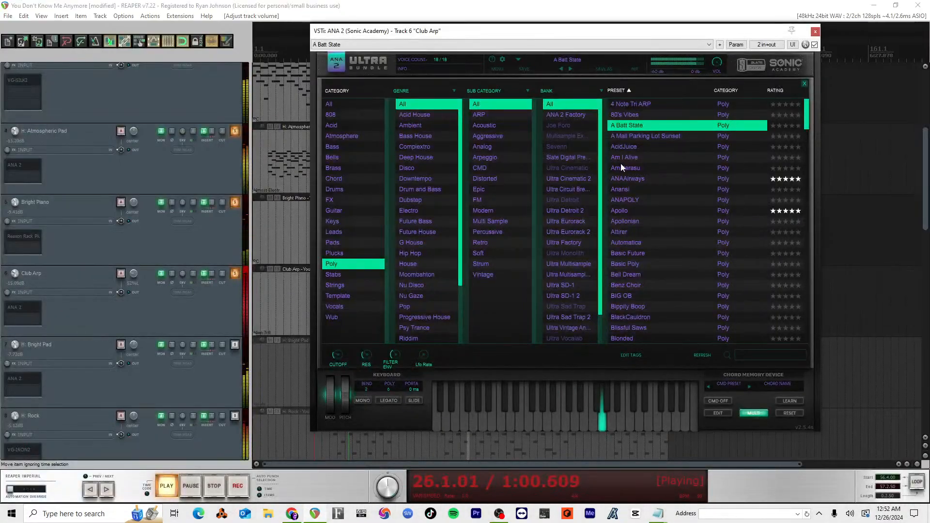
click(624, 168)
key(Up)
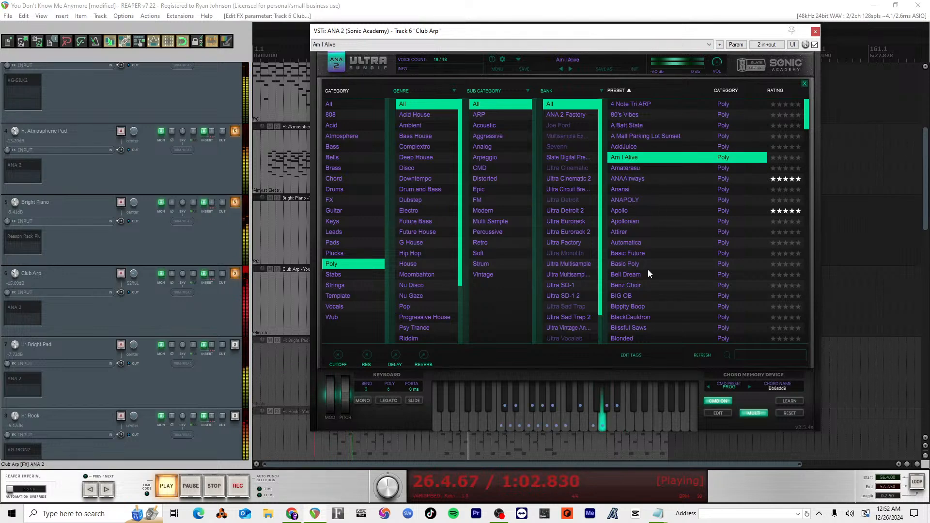
click(672, 180)
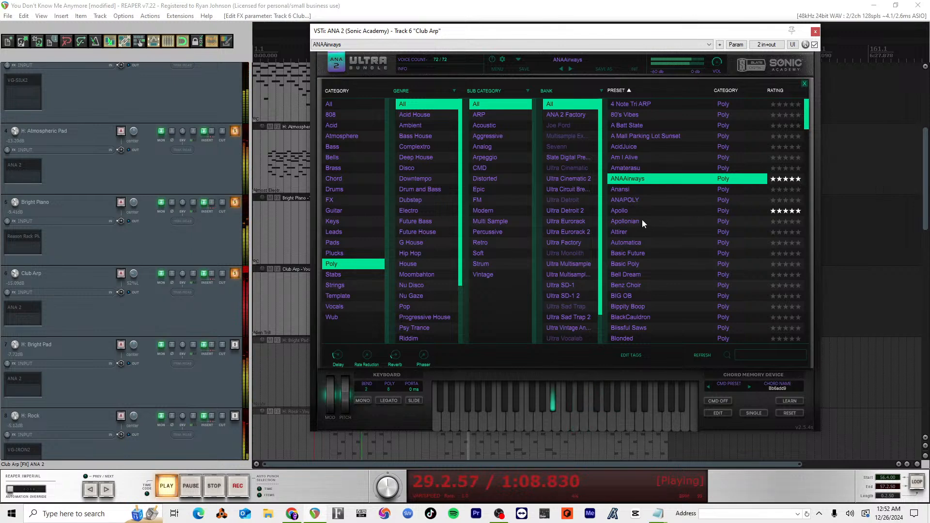
click(668, 212)
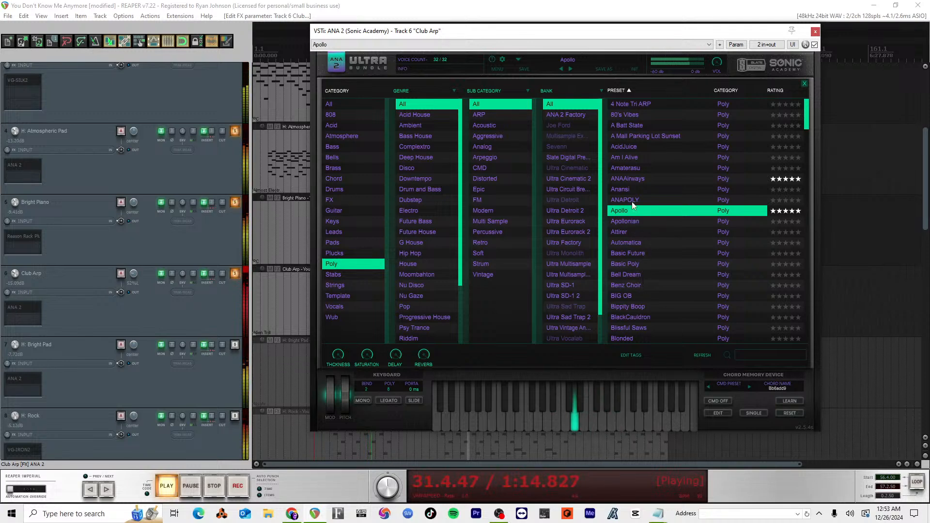
Step: Audition the ANA 2 Poly presets Attirer, Apollo, Bell Dream and Benz Choir on the playing Club Arp track
click(641, 222)
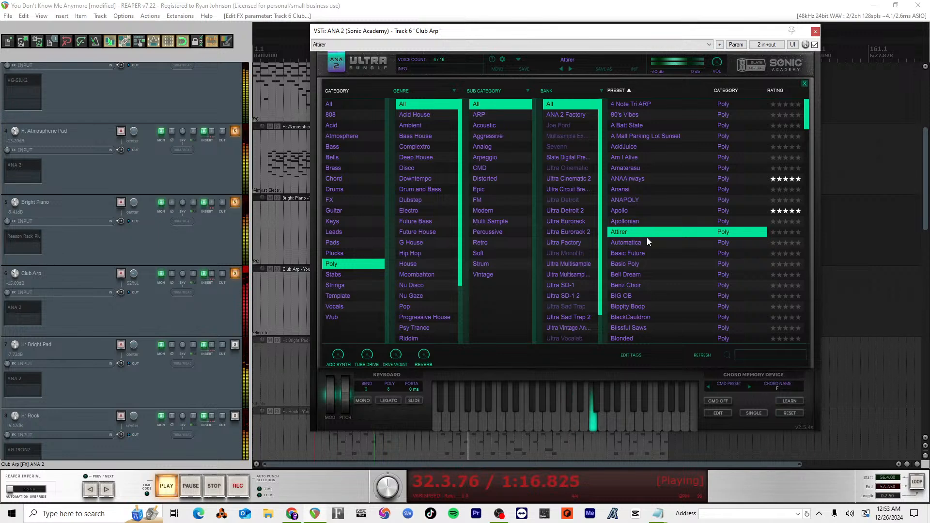
click(652, 210)
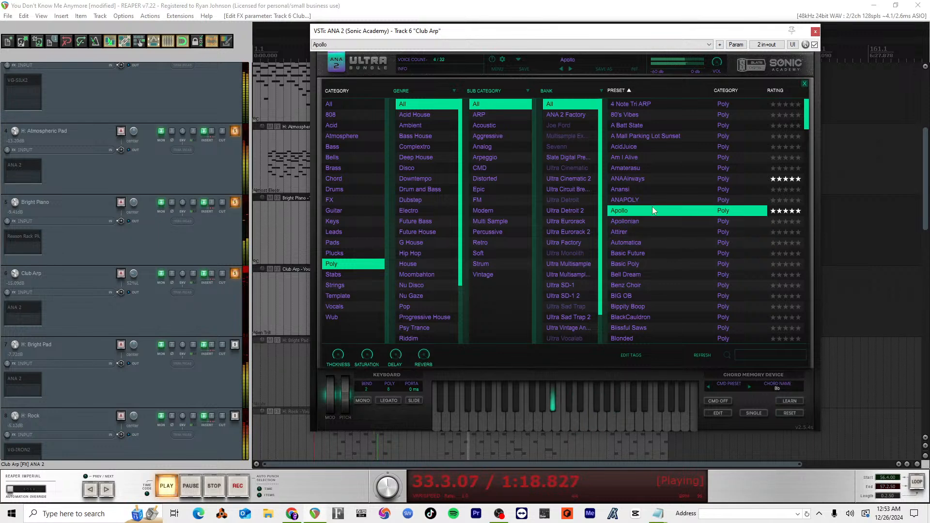
click(645, 274)
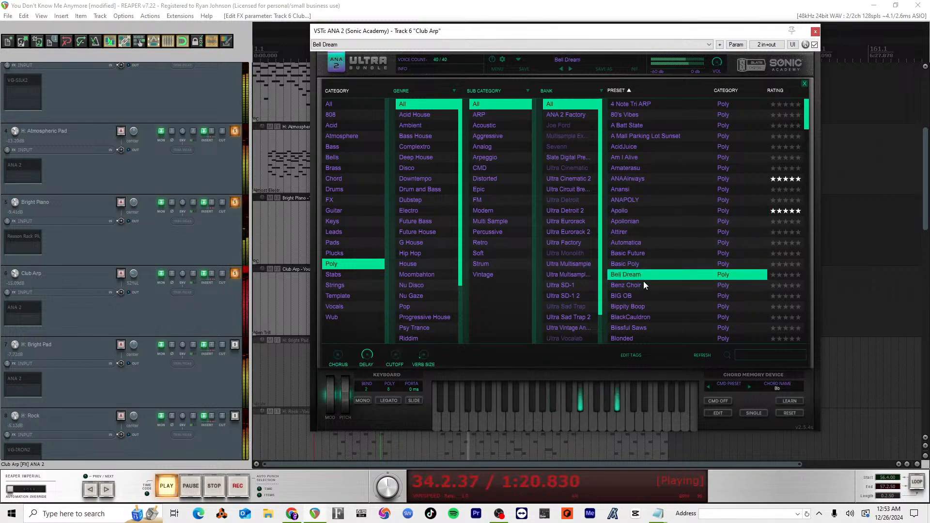
click(644, 282)
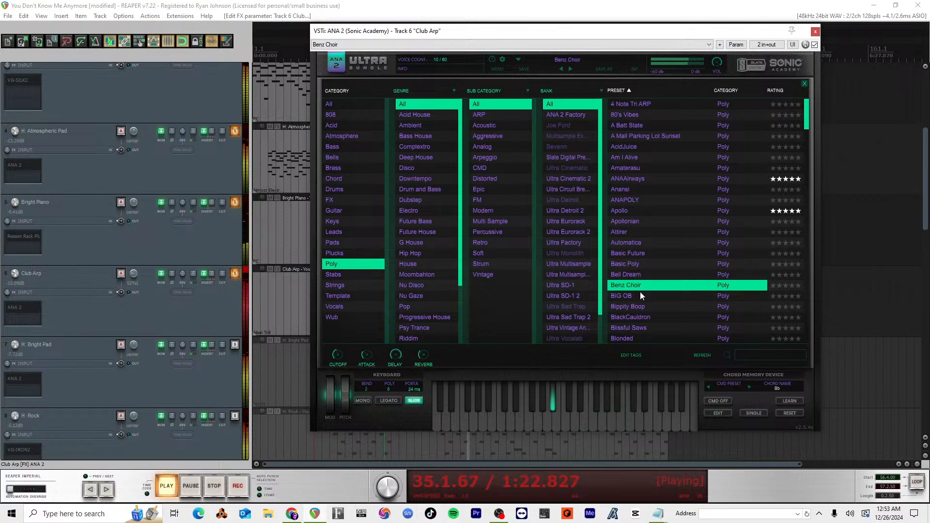
Step: Audition the Poly presets BIG OB, Bippity Boop, Blissful Saws, Blonded, Caffeine Jitters and Brass Ober on the Club Arp track
click(640, 294)
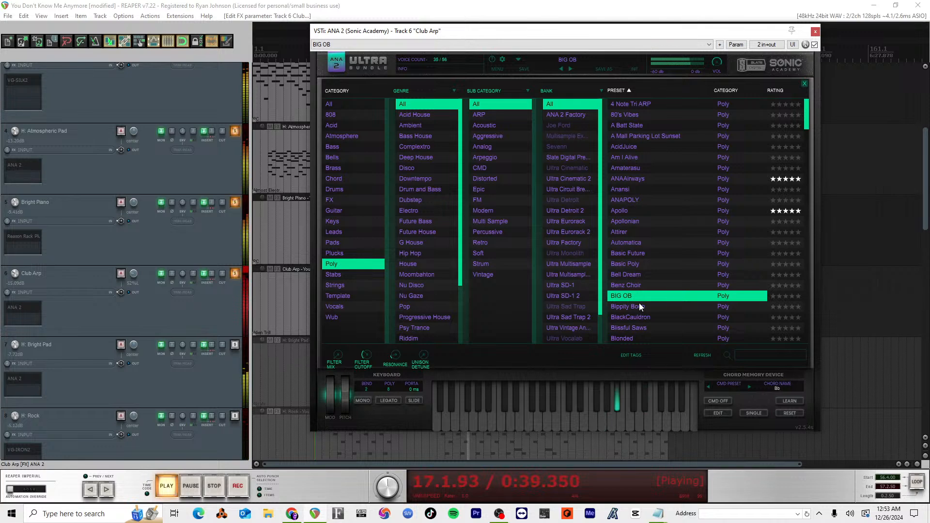
click(640, 307)
click(641, 328)
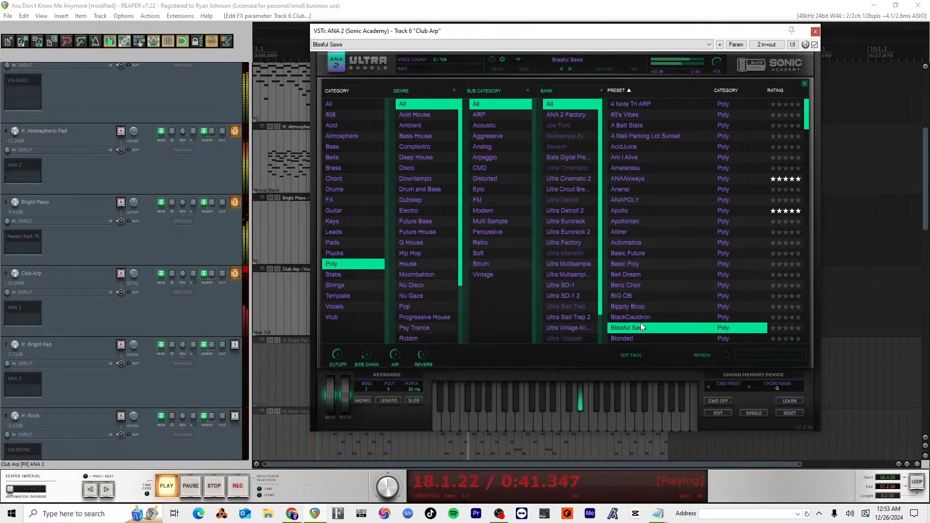
scroll(640, 310, down, 1)
click(640, 305)
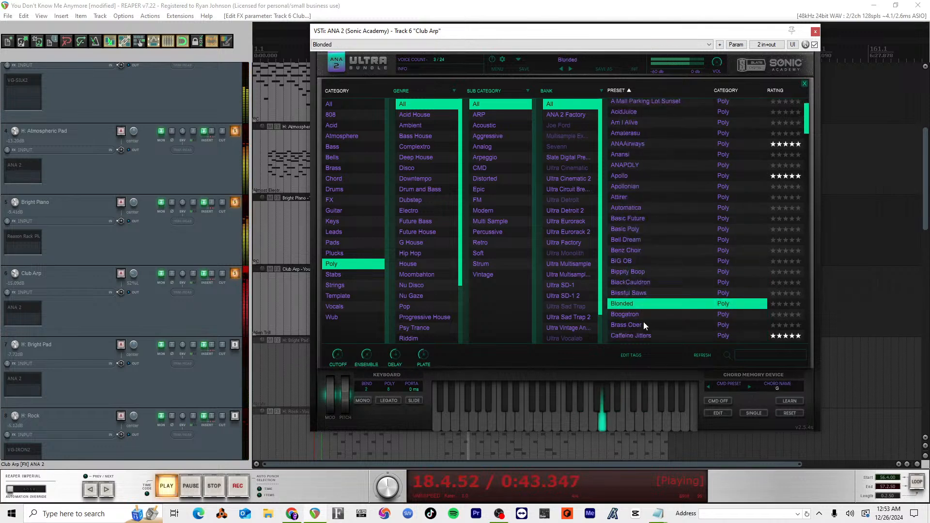
click(643, 334)
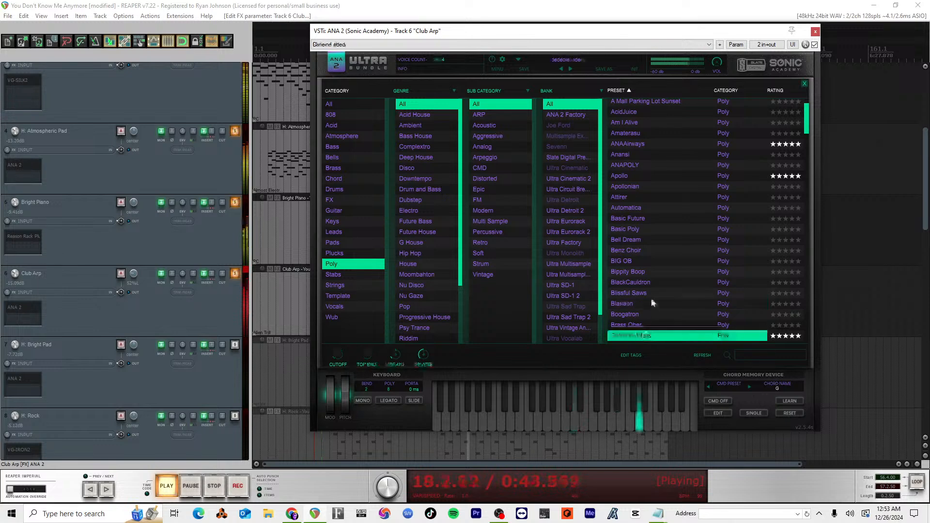
click(640, 325)
Step: Try the five-star preset Flute Man and Flute Trio, and load the Forever preset for the Club Arp track
scroll(645, 311, down, 4)
scroll(642, 306, down, 4)
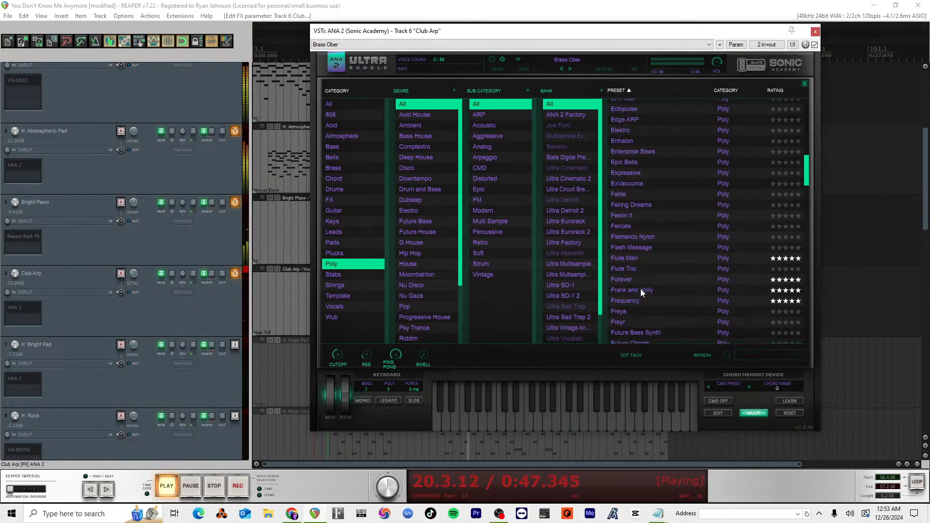
click(648, 261)
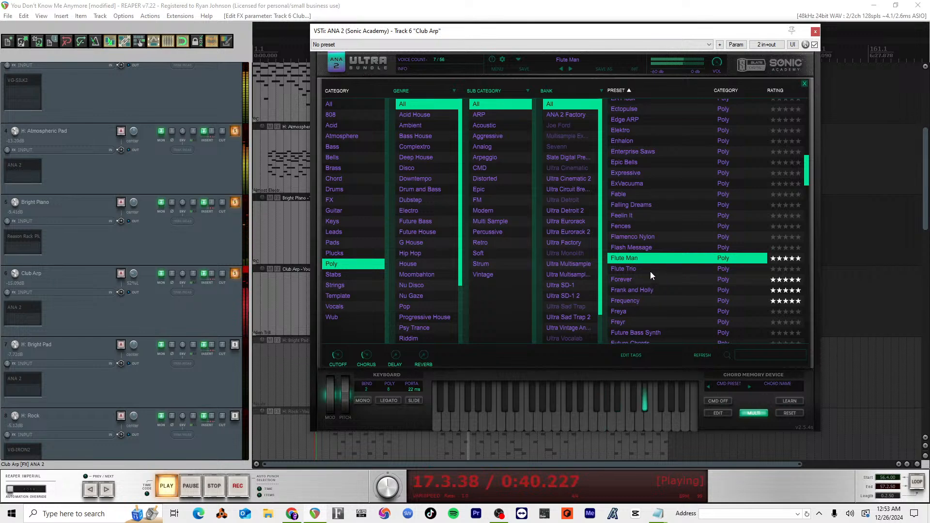
click(650, 271)
click(651, 281)
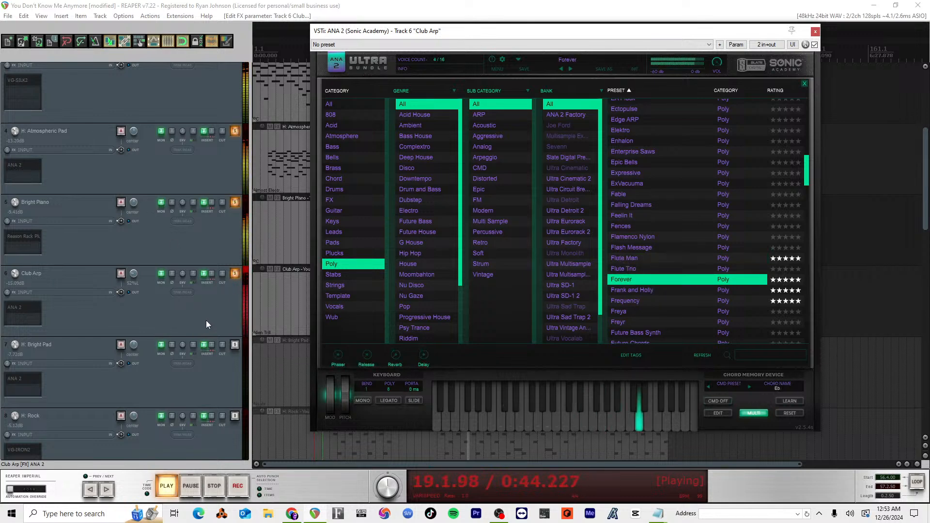
Step: Lower the Club Arp track's volume to about -25.5 dB in the mixer and solo the H: Bright Pad track
key(ctrl+m)
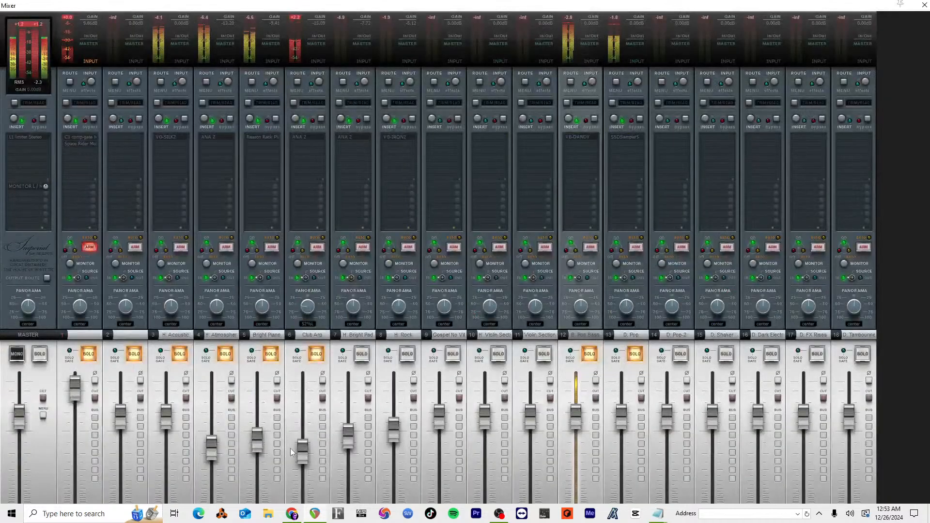
drag(305, 460, 306, 473)
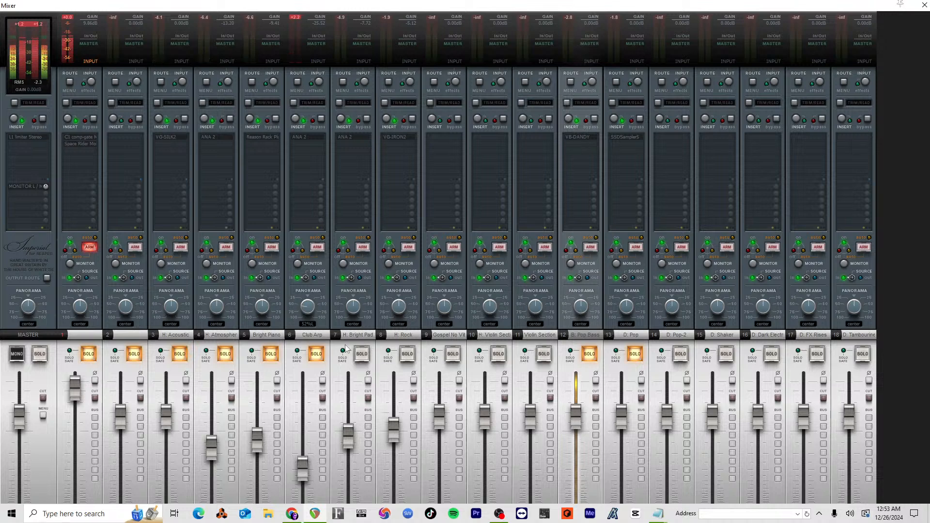
click(361, 354)
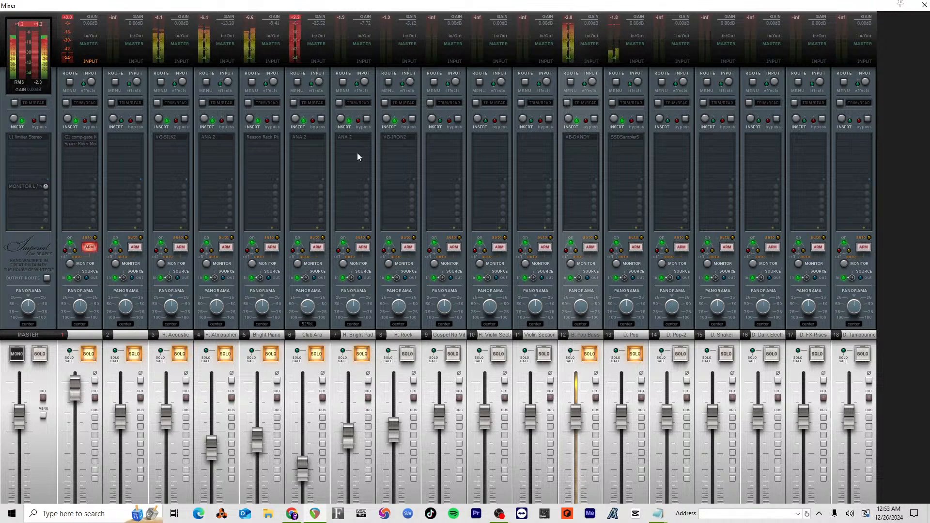
Step: Hide the mixer and close the Club Arp track's ANA 2 plug-in window
click(333, 235)
key(ctrl+m)
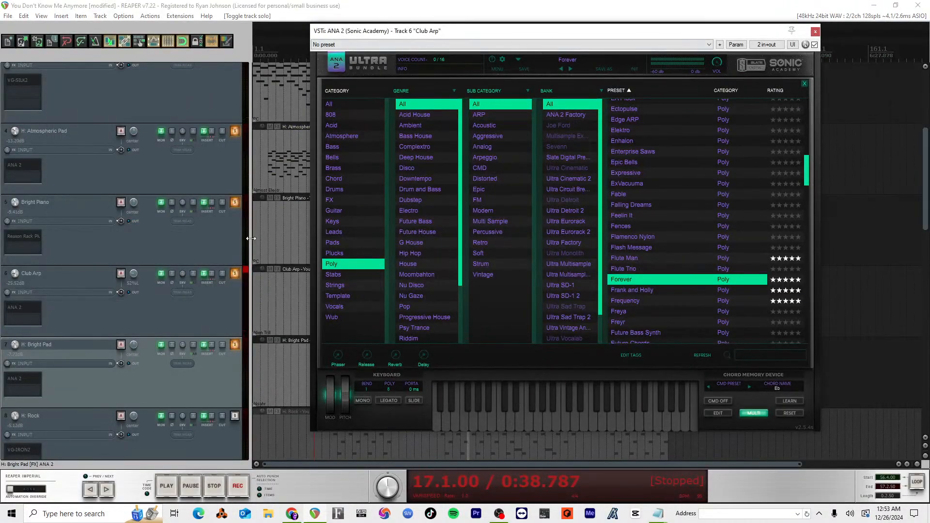
click(816, 31)
Step: Review the soloed and unsoloed tracks and play the song from bar 49 to hear the Bright Pad enter
scroll(67, 376, down, 5)
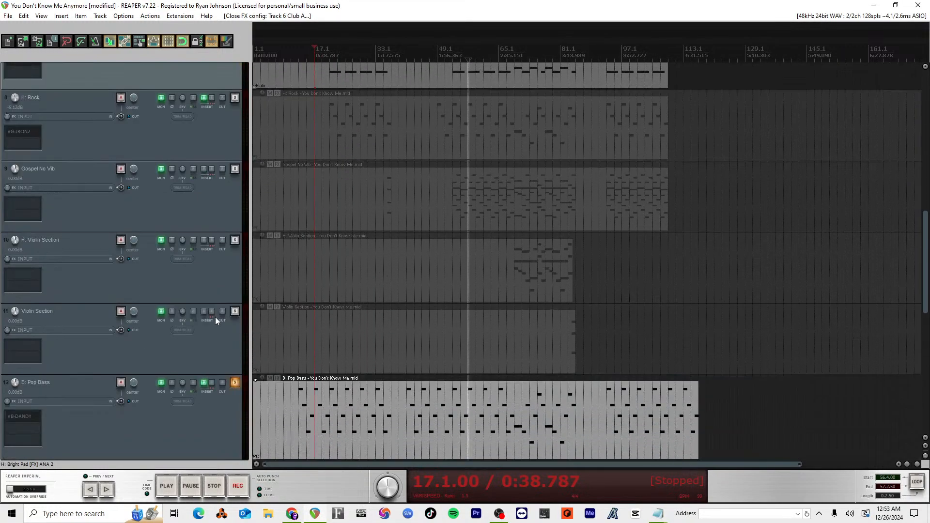
scroll(215, 317, down, 3)
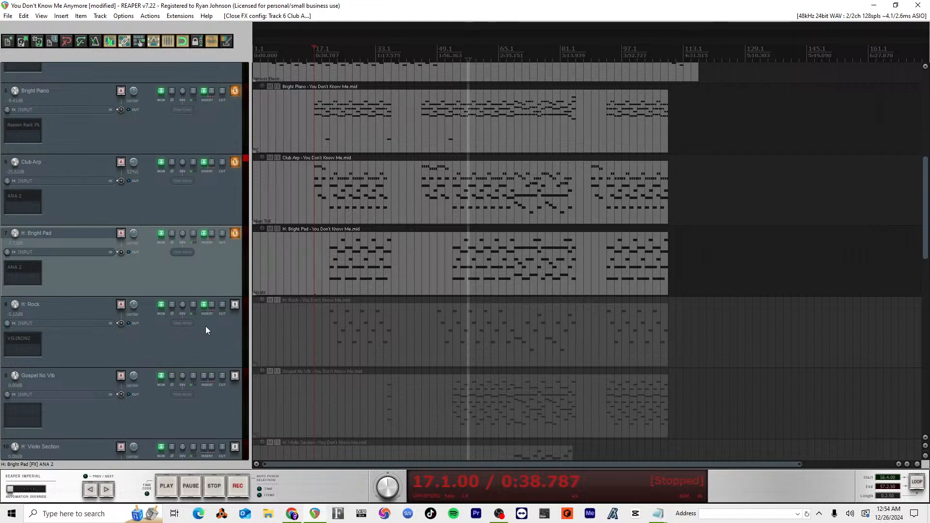
scroll(206, 326, down, 2)
scroll(205, 327, up, 3)
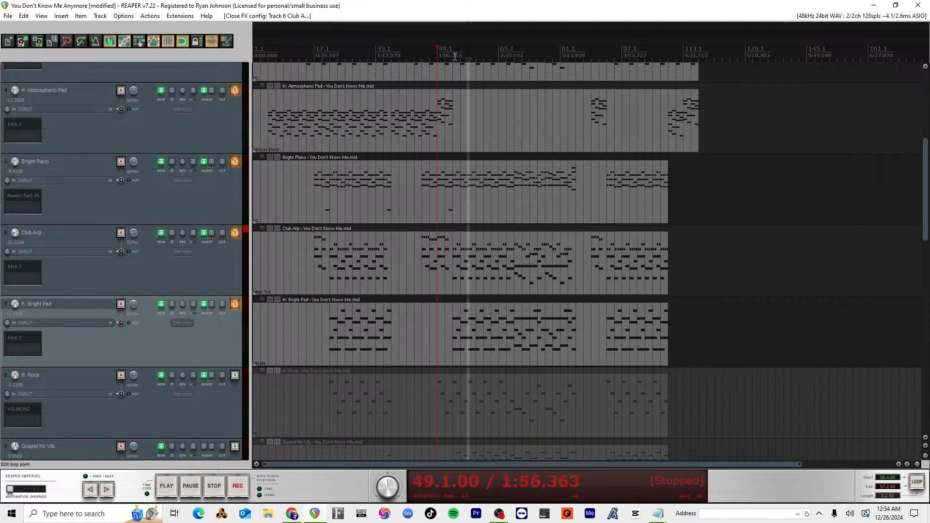
key(space)
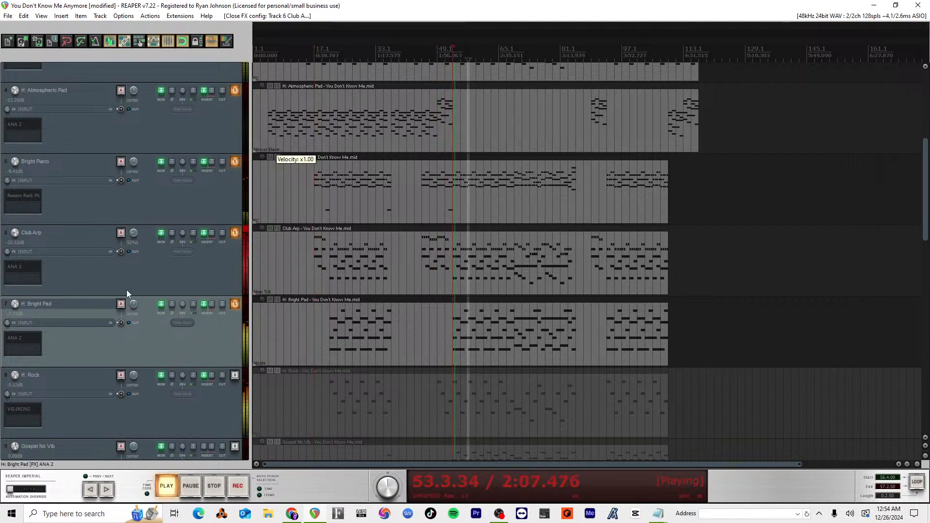
key(space)
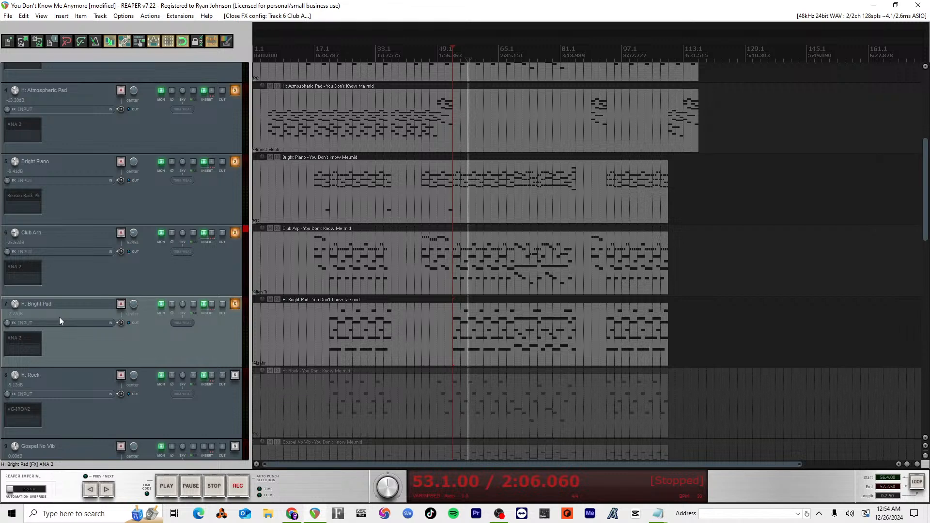
Step: Review the track list up to the H: Acoustic track and play the H: Bright Pad section from bar 53
scroll(88, 155, up, 4)
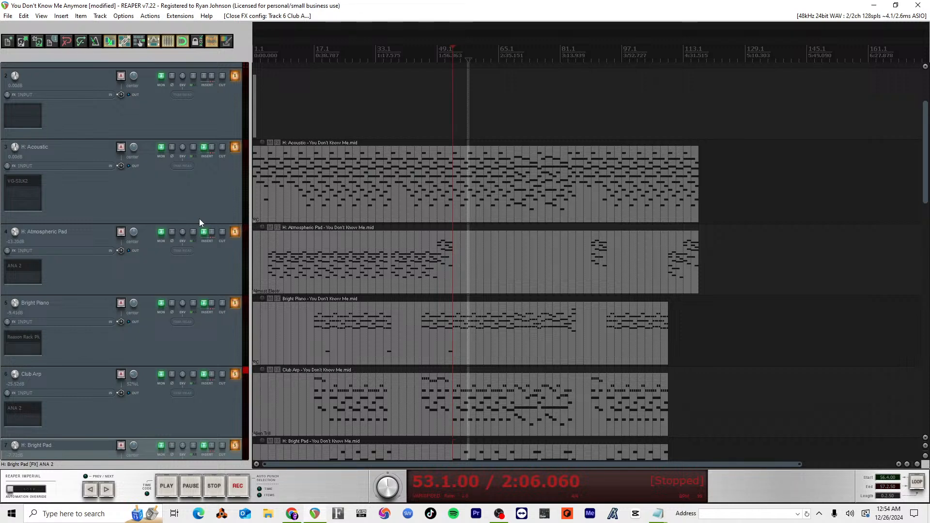
scroll(425, 238, down, 4)
scroll(425, 238, up, 5)
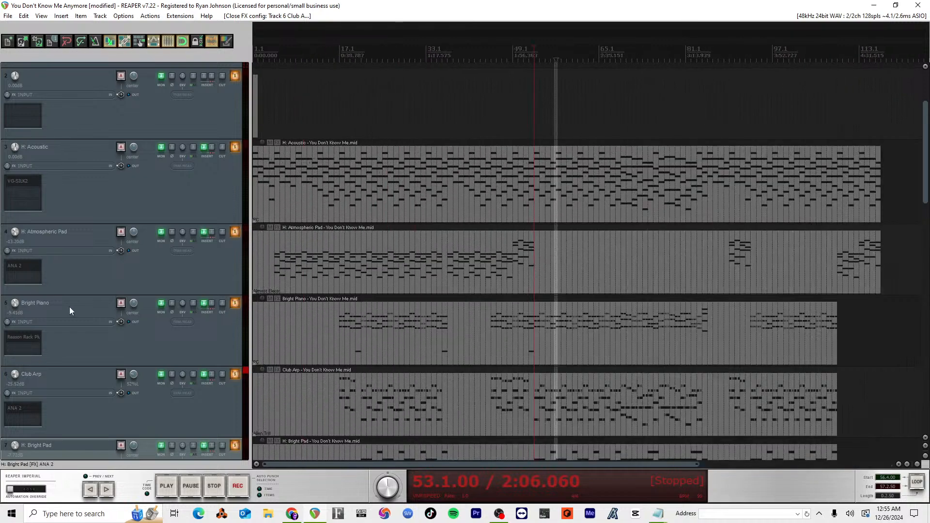
scroll(59, 307, down, 8)
scroll(53, 281, up, 1)
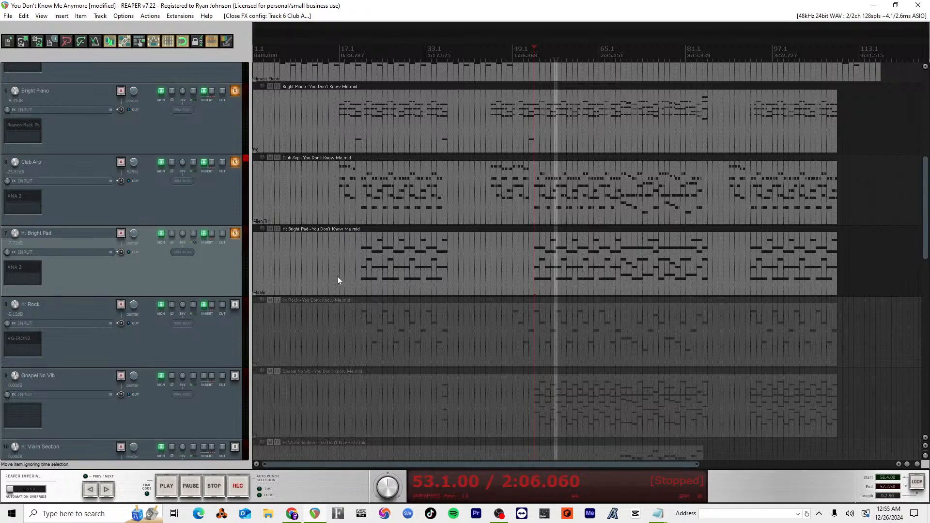
key(space)
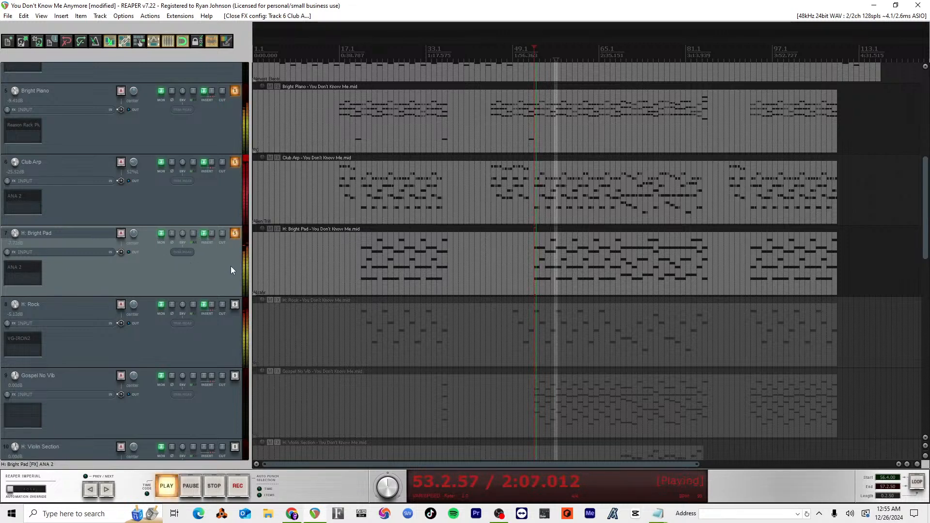
Step: Raise the H: Atmospheric Pad track's volume in the mixer during playback and stop the song
key(ctrl+m)
mouse_move(353, 452)
mouse_down()
mouse_move(353, 435)
mouse_move(353, 443)
mouse_up()
drag(217, 442, 215, 425)
key(space)
key(ctrl+m)
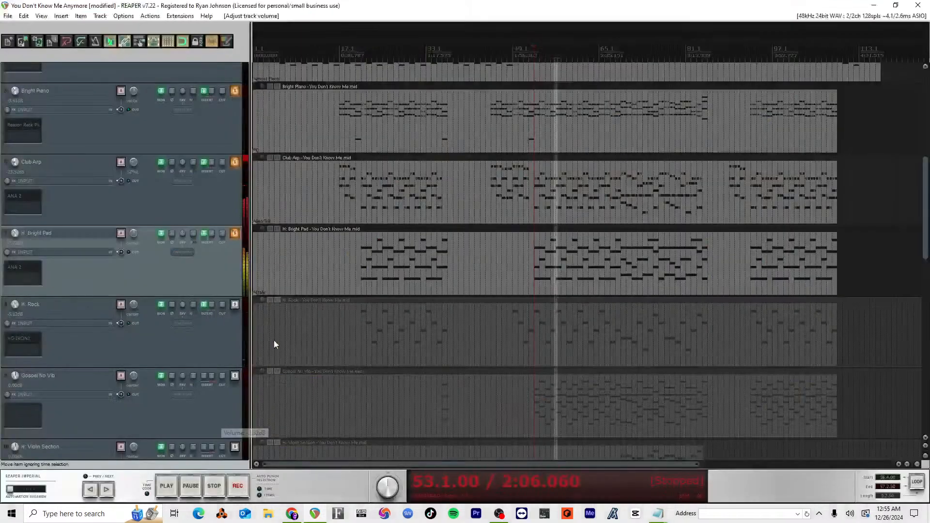
Step: Play from bar 22 and set the H: Atmospheric Pad volume to about -10.3 dB and H: Bright Pad to about -12.4 dB
click(365, 55)
key(space)
key(ctrl+m)
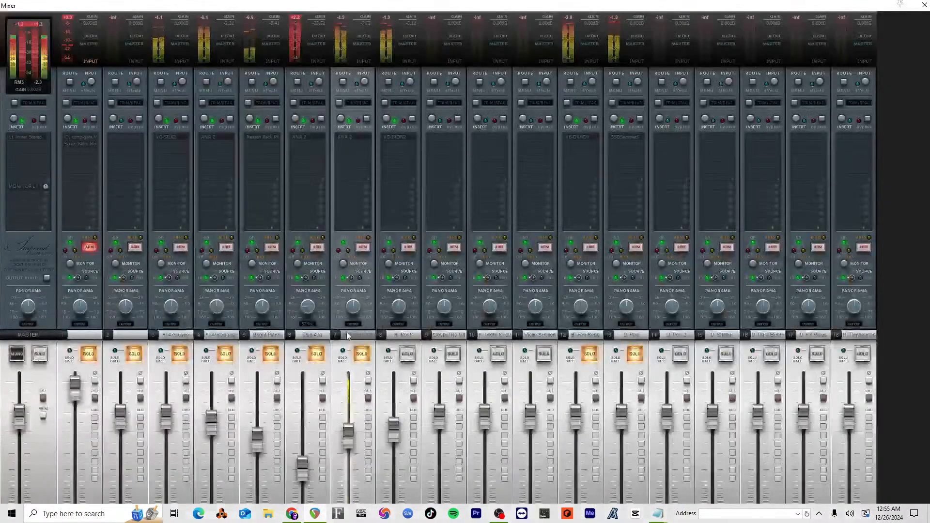
mouse_move(217, 426)
mouse_down()
mouse_move(214, 410)
mouse_move(214, 442)
mouse_up()
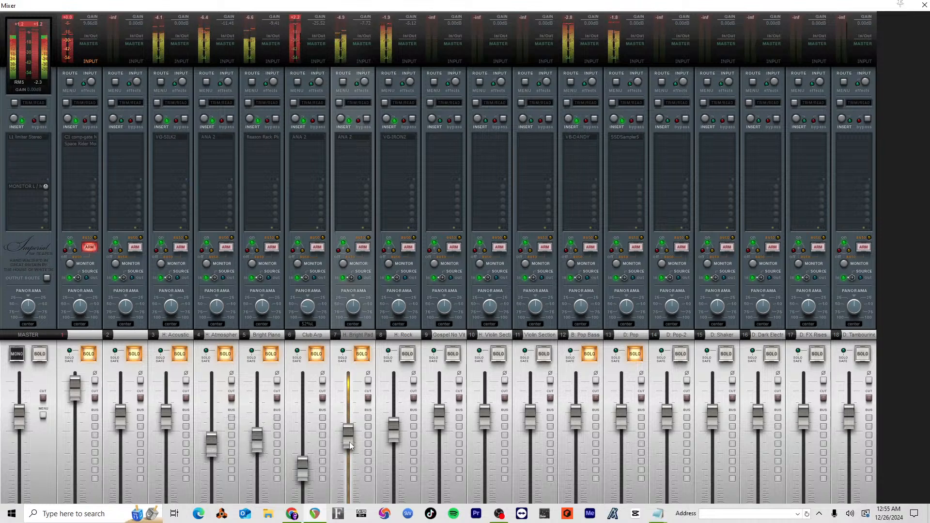
drag(350, 442, 349, 469)
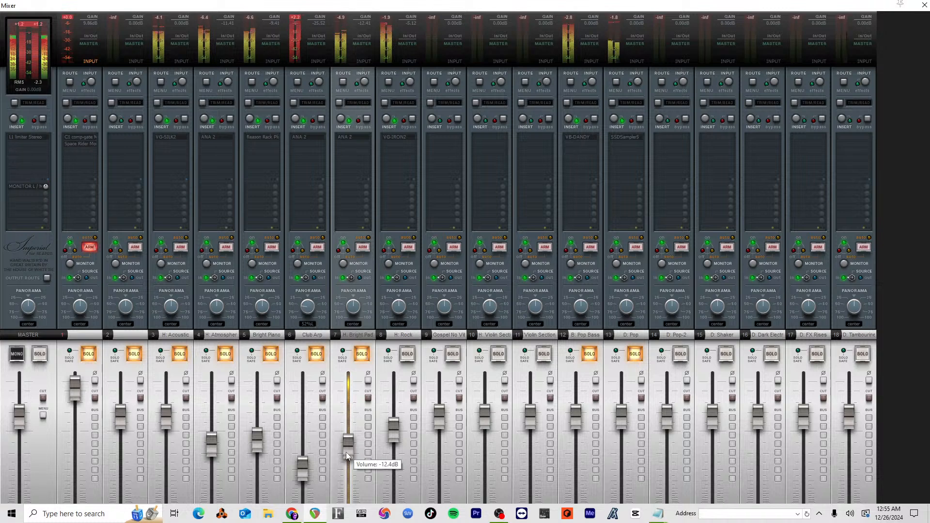
scroll(213, 440, up, 3)
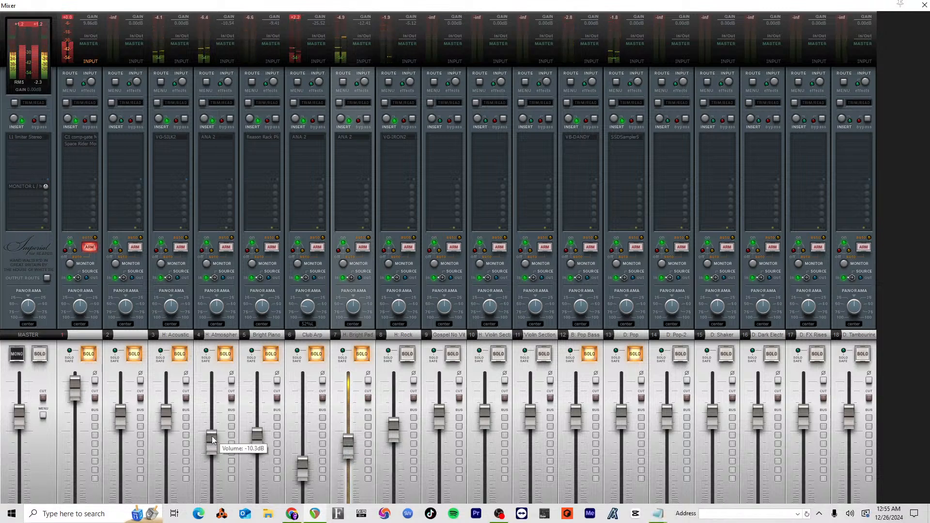
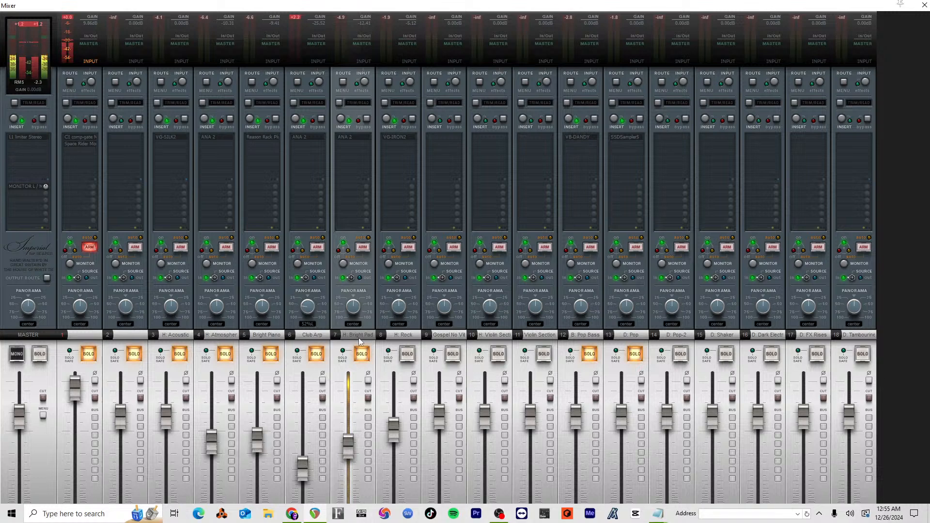
Step: Show the H: Rock track's VG-IRON2 guitar plug-in beside the arrangement
click(395, 338)
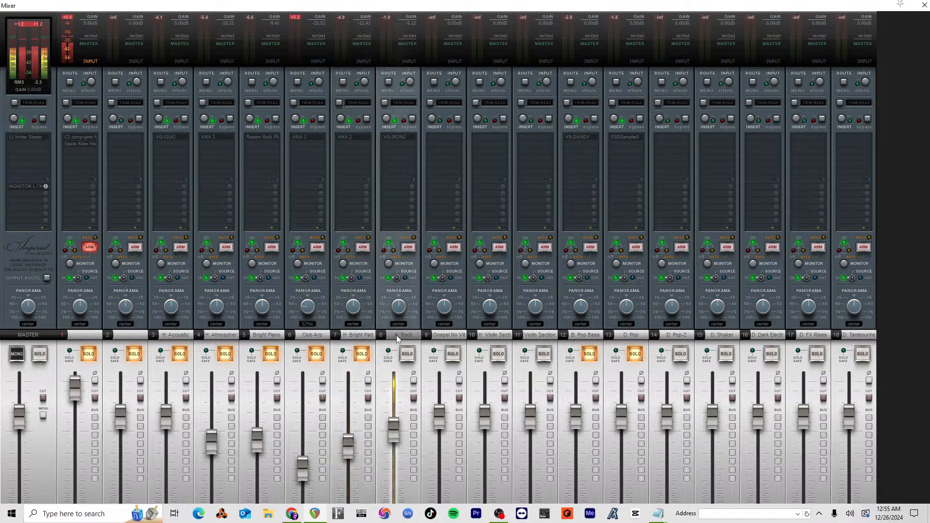
click(391, 135)
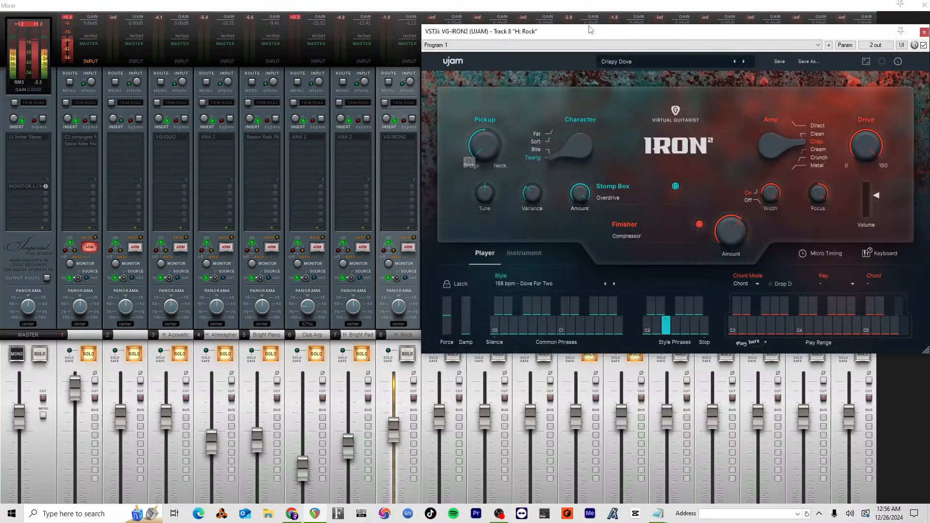
drag(590, 30, 456, 66)
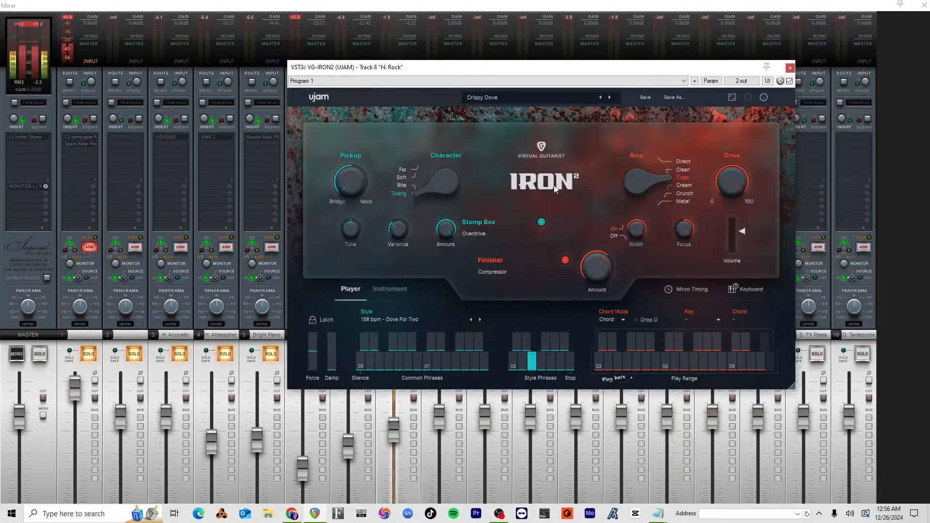
drag(614, 75, 754, 83)
key(ctrl+m)
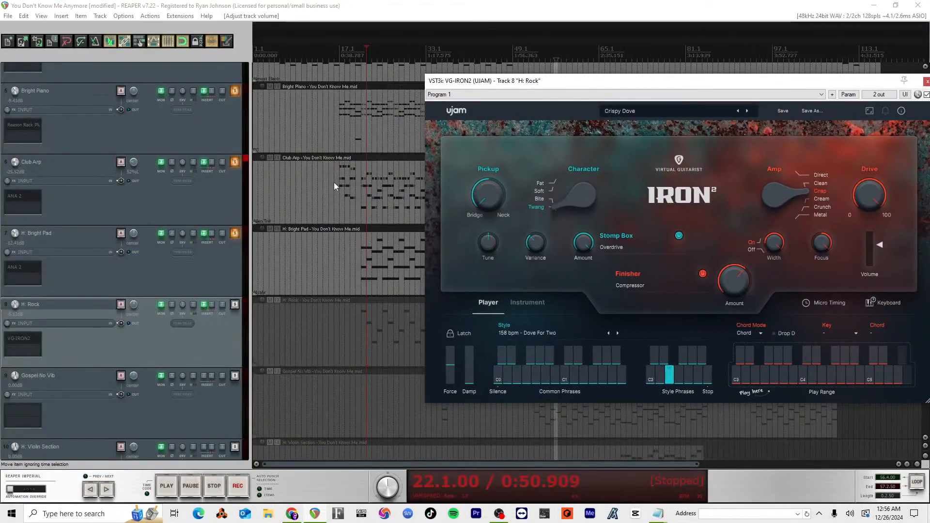
Step: Solo the H: Rock track and play it from bar 21 with its VG-IRON2 window in view
click(361, 57)
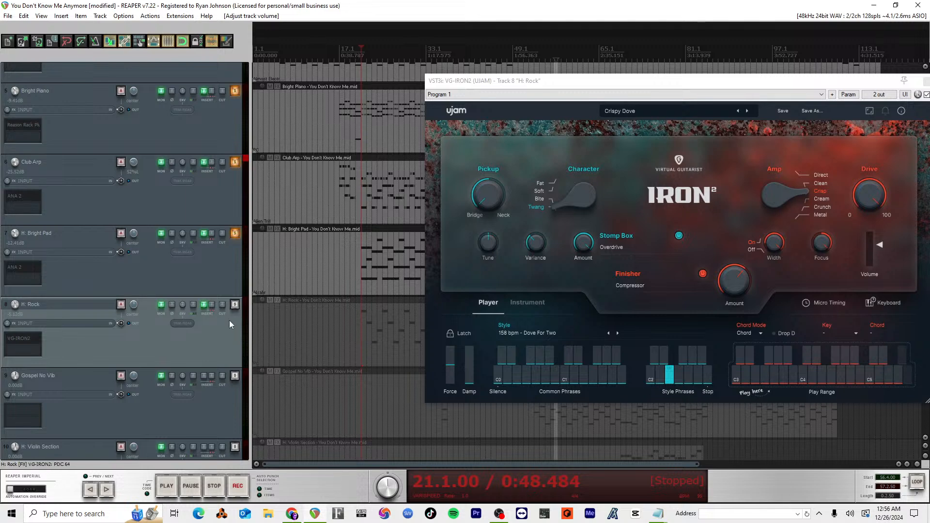
click(235, 305)
key(space)
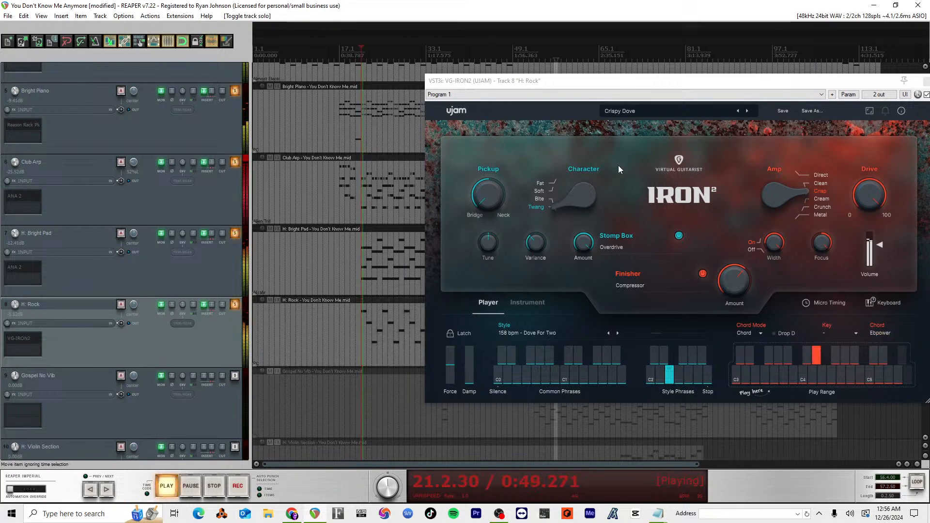
drag(638, 82, 521, 64)
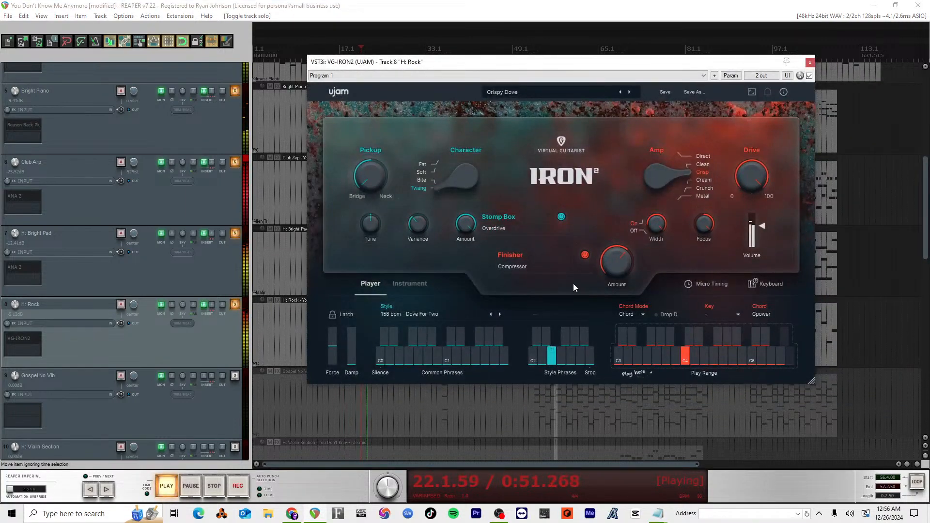
Step: Lower the H: Rock track's volume to about -7.6 dB in the mixer and stop playback
key(ctrl+m)
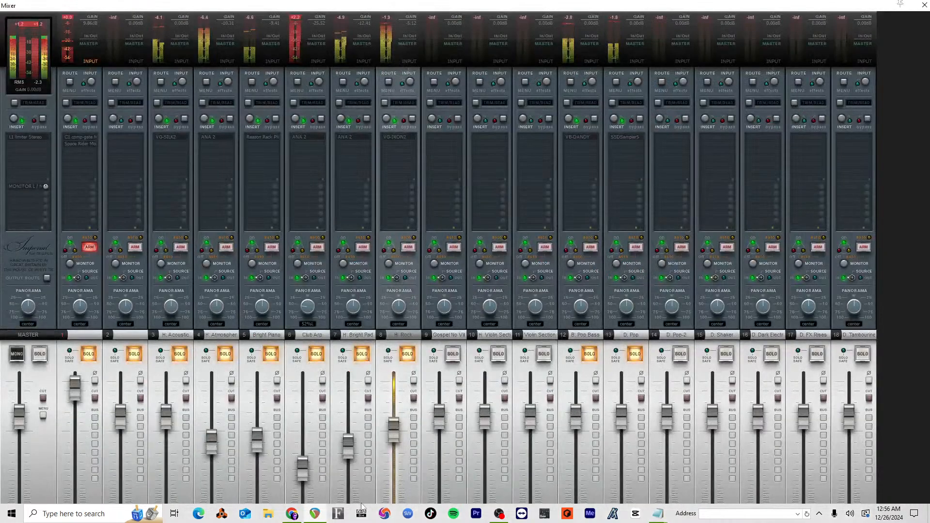
mouse_move(396, 429)
mouse_down()
mouse_move(392, 441)
mouse_move(397, 434)
mouse_up()
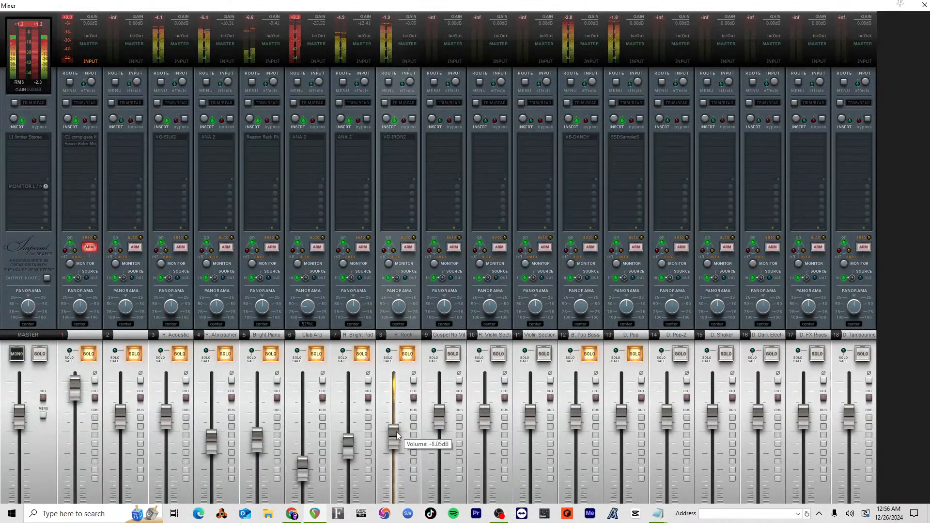
key(ctrl+m)
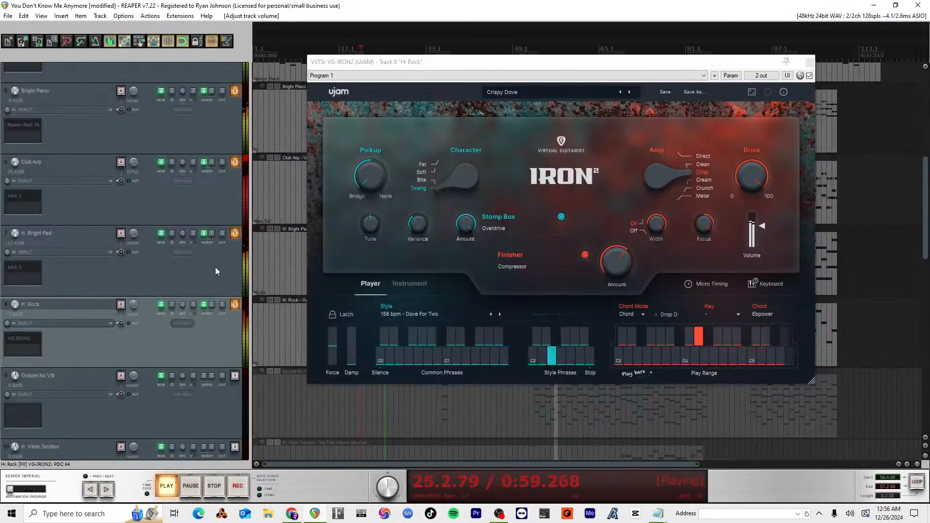
key(space)
Step: Examine the VG-SILK2 guitar plug-in on the H: Acoustic track and close its window
scroll(176, 286, up, 5)
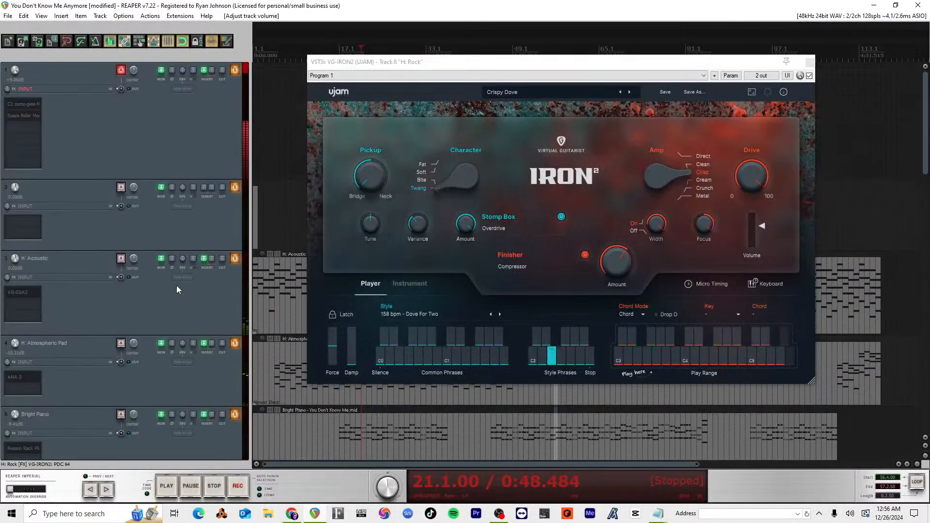
drag(395, 61, 456, 323)
click(162, 294)
click(11, 296)
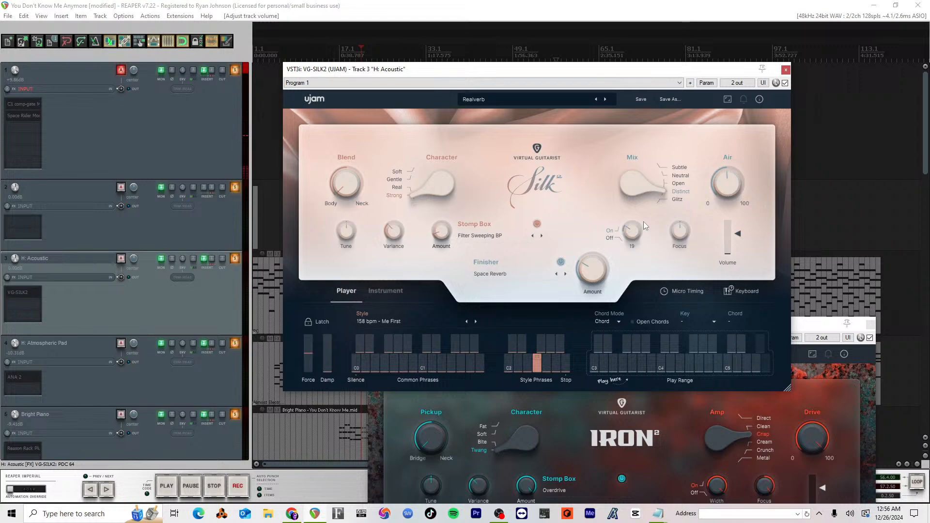
click(786, 70)
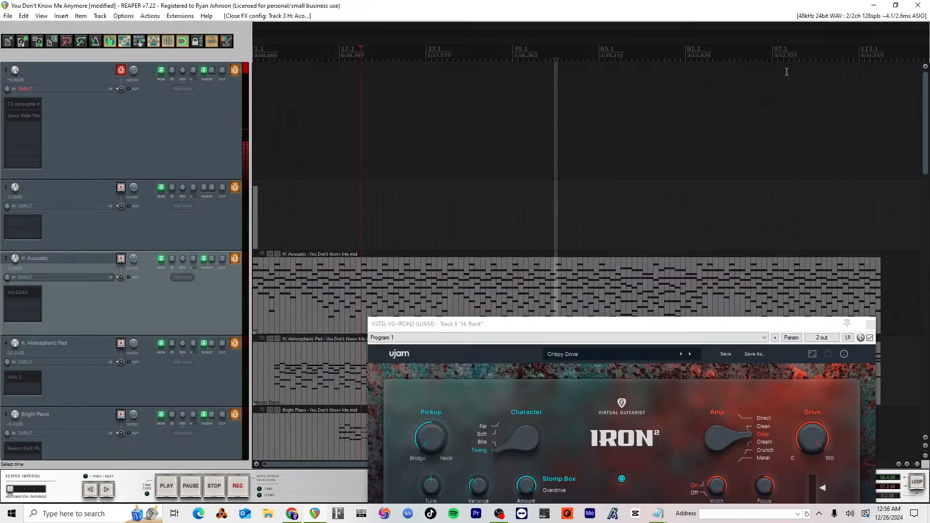
Step: Bring the VG-IRON2 window back into view, play from bar 21 and slightly lower the plug-in's output volume
drag(702, 322, 709, 73)
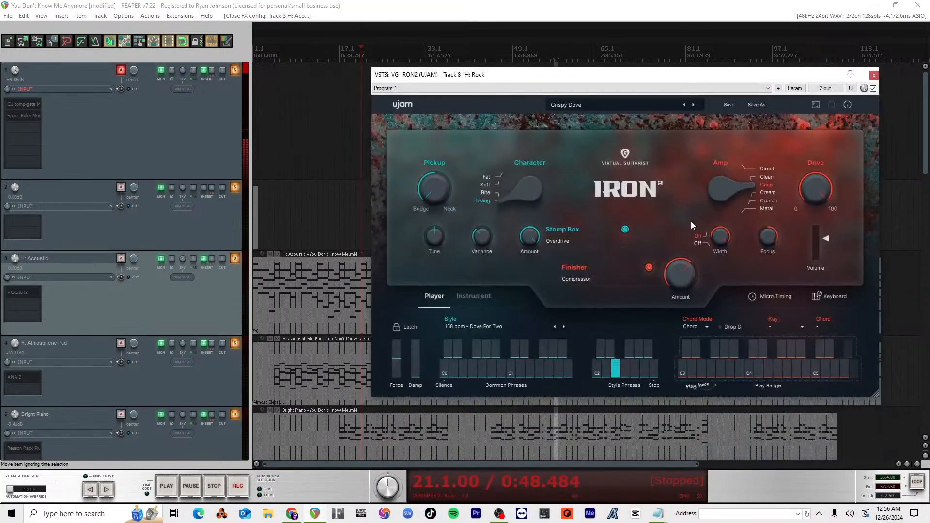
key(ctrl+m)
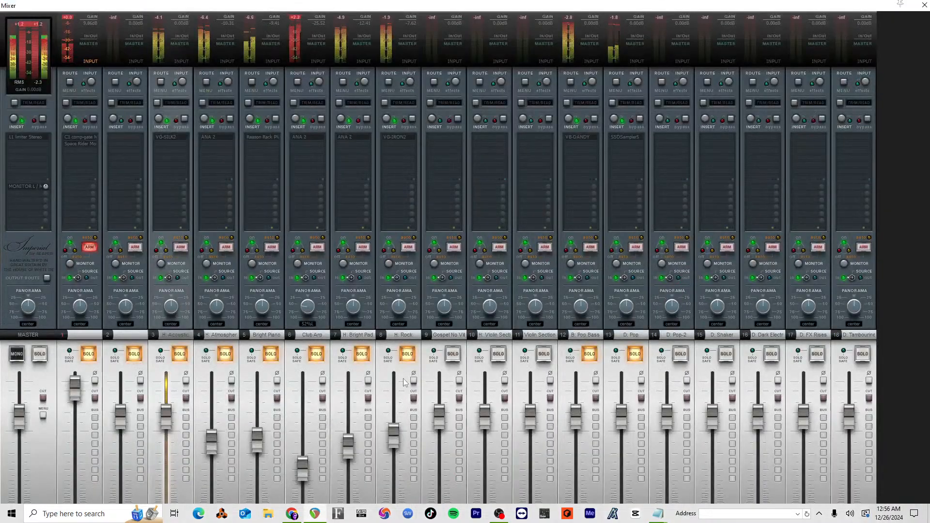
key(ctrl+m)
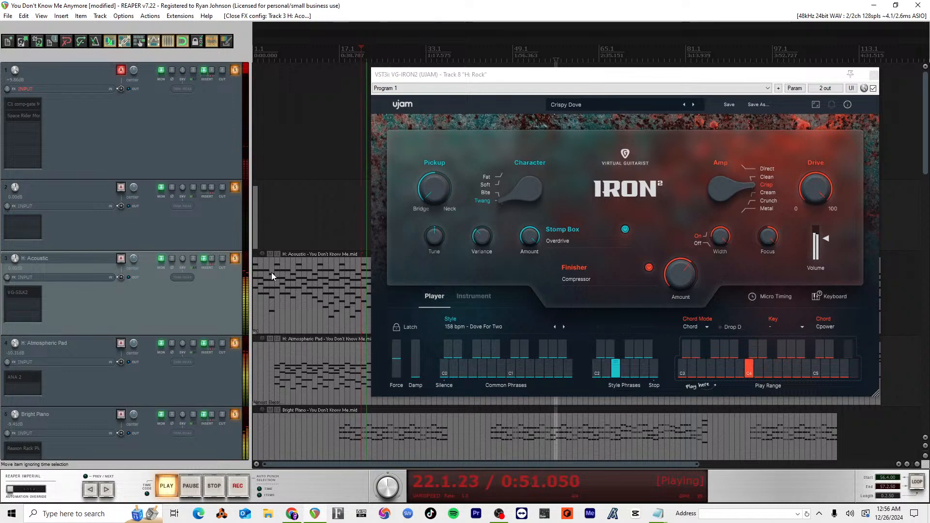
scroll(272, 277, down, 2)
scroll(218, 280, down, 5)
scroll(218, 279, up, 1)
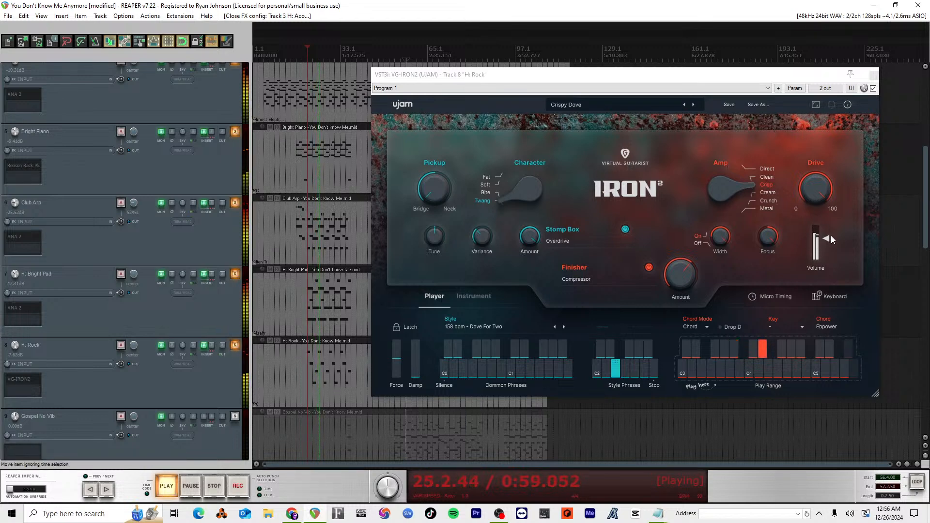
drag(827, 239, 827, 240)
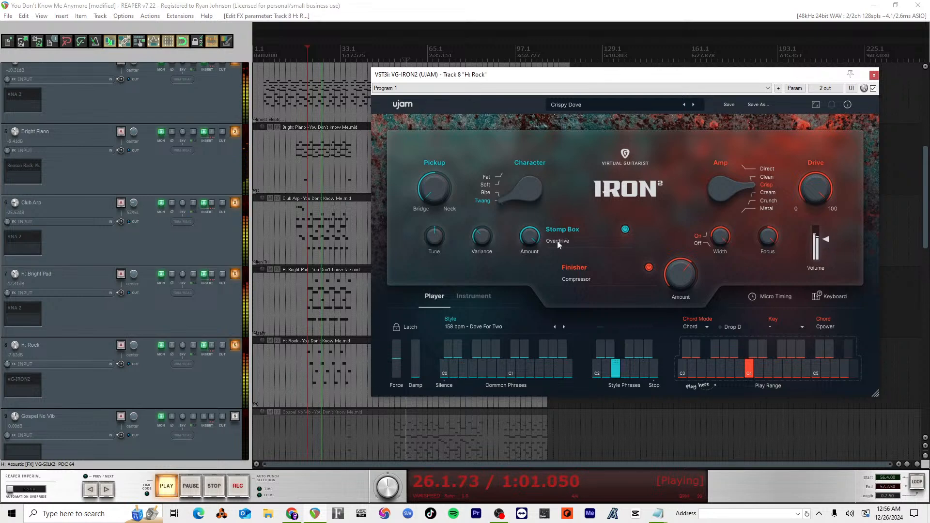
scroll(141, 219, up, 2)
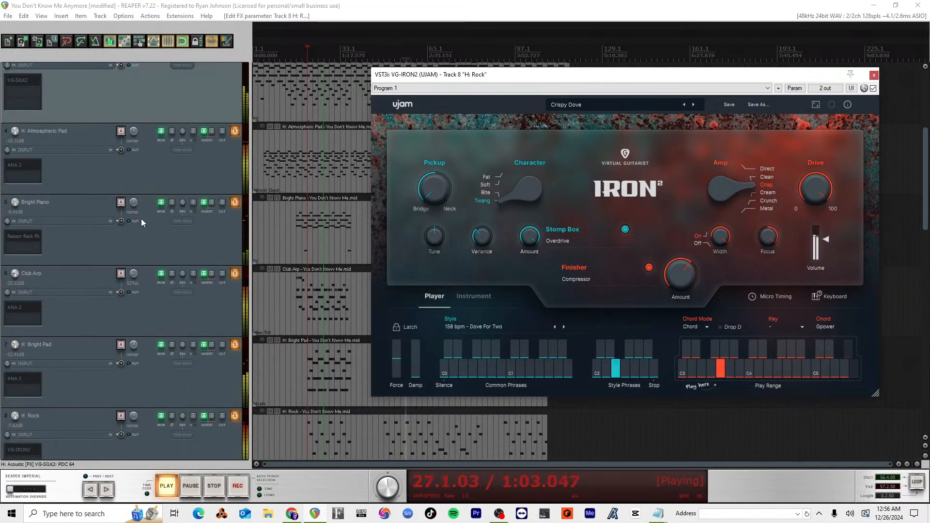
Step: Open the ANA 2 plug-in on the Club Arp track, play from bar 21, close its window and stop playback
click(145, 307)
click(22, 314)
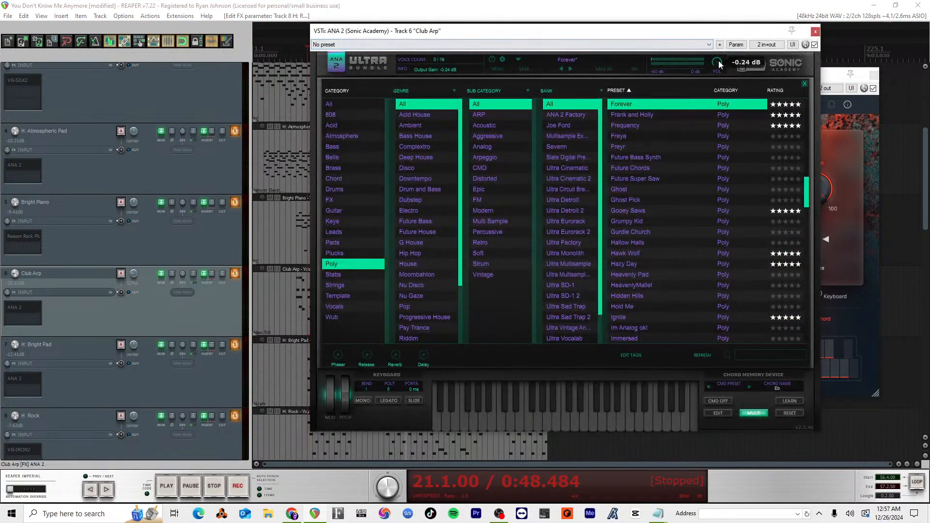
key(space)
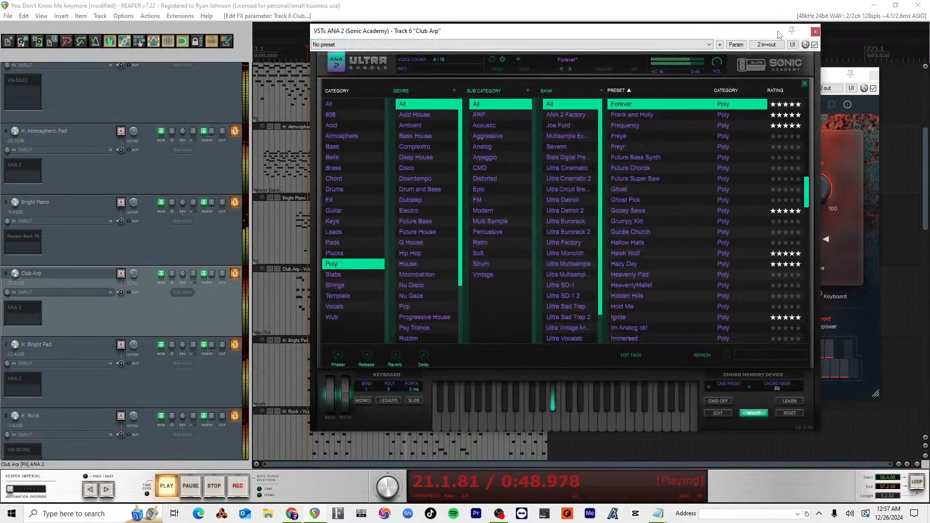
click(816, 32)
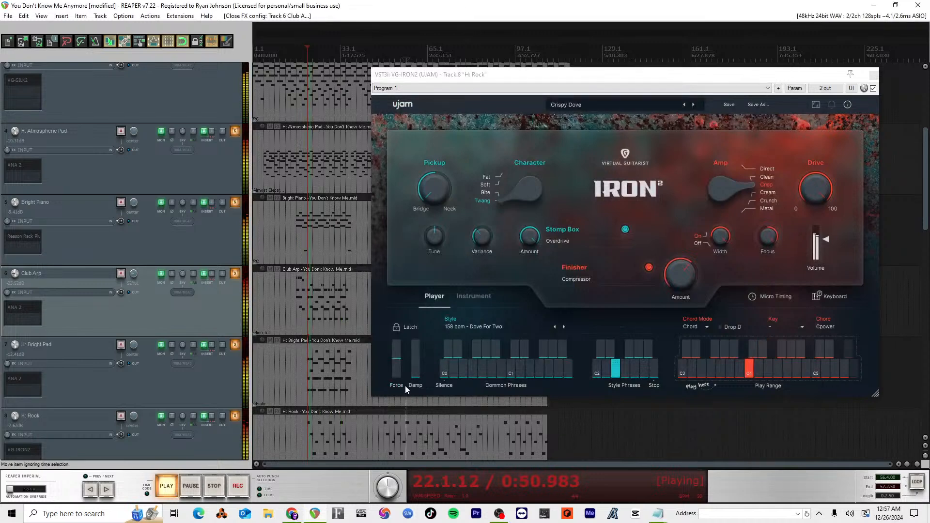
key(space)
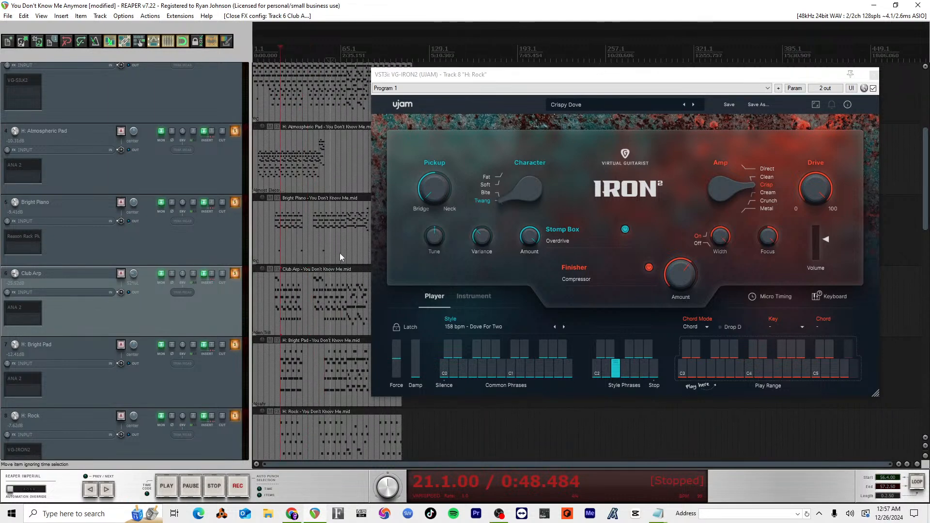
Step: Bring the H: Rock track's VG-IRON2 window into focus and play from bar 21 to watch its phrases trigger
scroll(338, 256, down, 2)
scroll(175, 268, down, 3)
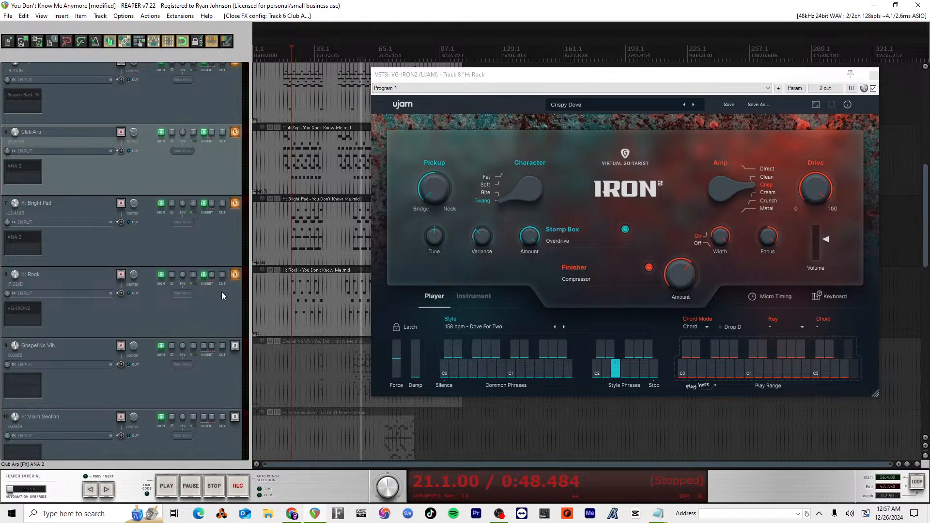
click(30, 309)
click(25, 307)
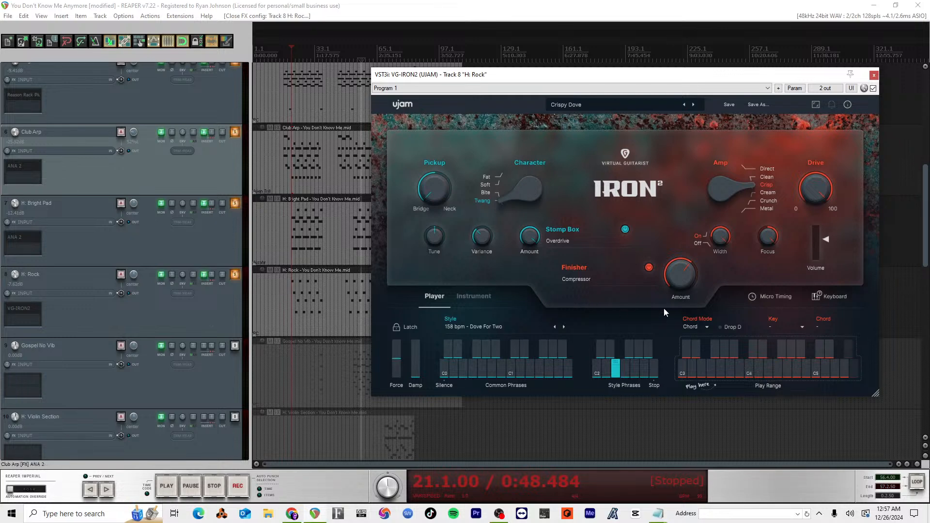
key(space)
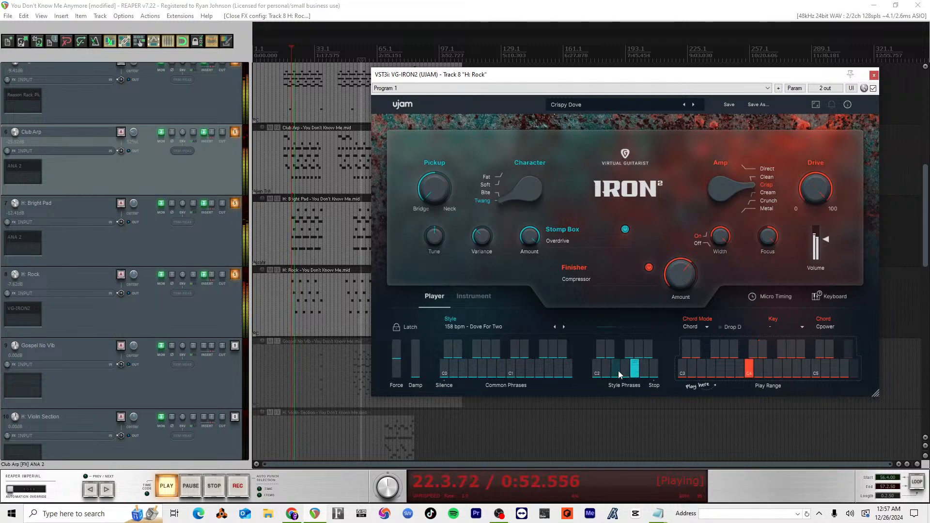
Step: Balance the guitars in the mixer with H: Rock at about -10.09 dB and H: Acoustic at about +3.27 dB, and close VG-IRON2
key(ctrl+m)
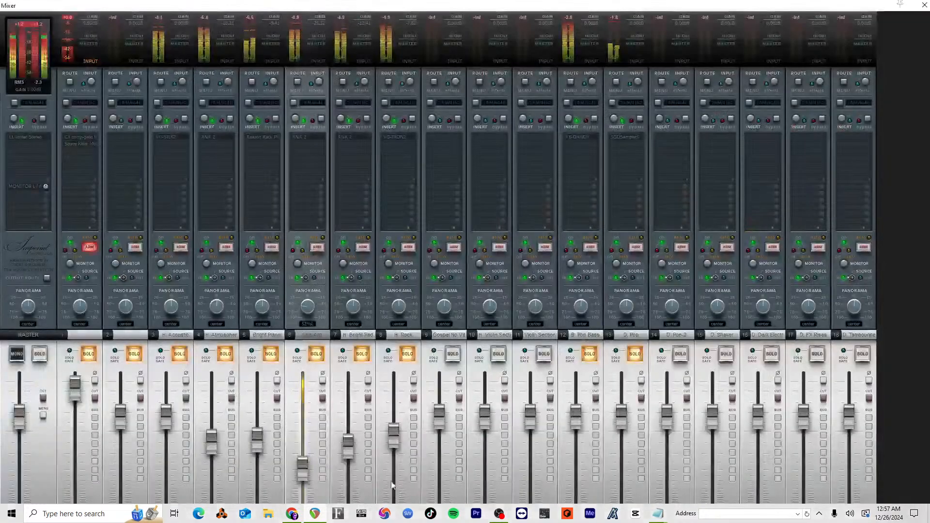
mouse_move(393, 444)
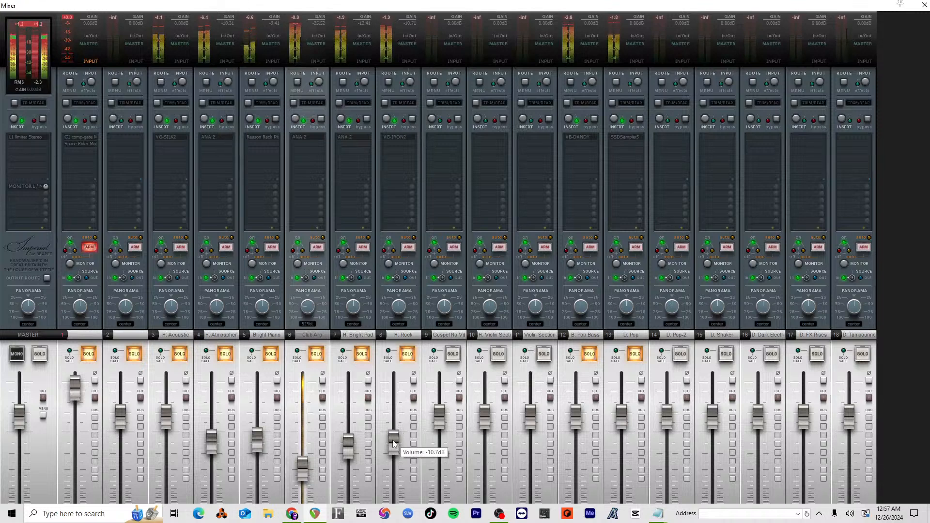
drag(393, 443, 394, 466)
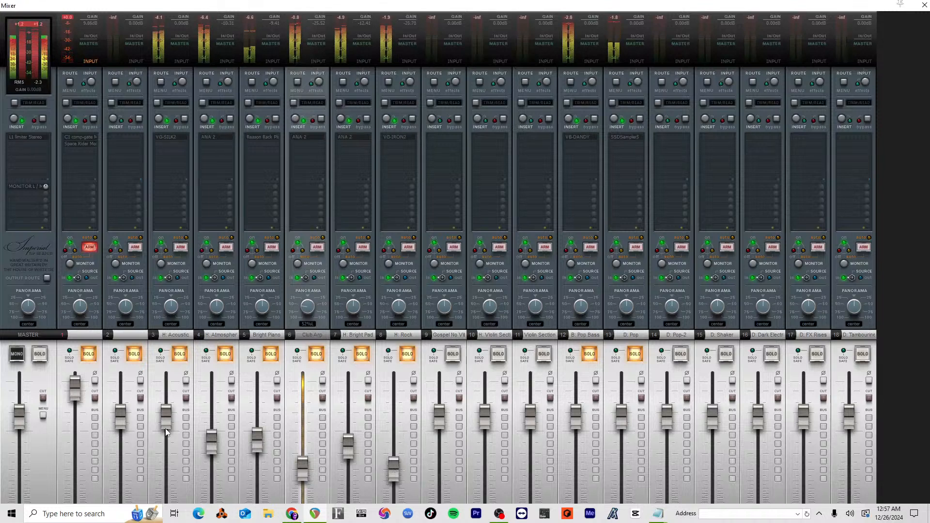
mouse_move(166, 430)
mouse_down()
mouse_move(171, 408)
mouse_move(171, 417)
mouse_up()
drag(393, 466, 394, 440)
drag(170, 408, 171, 412)
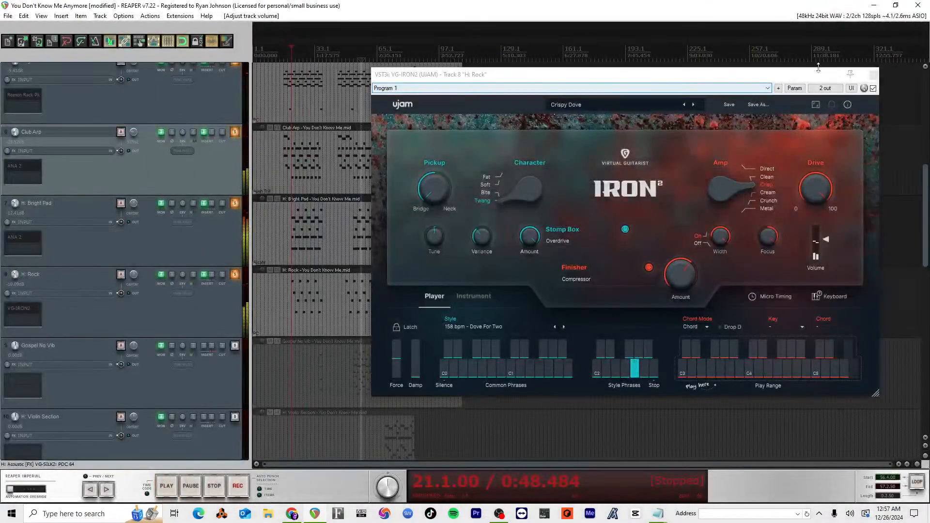
drag(870, 78, 801, 114)
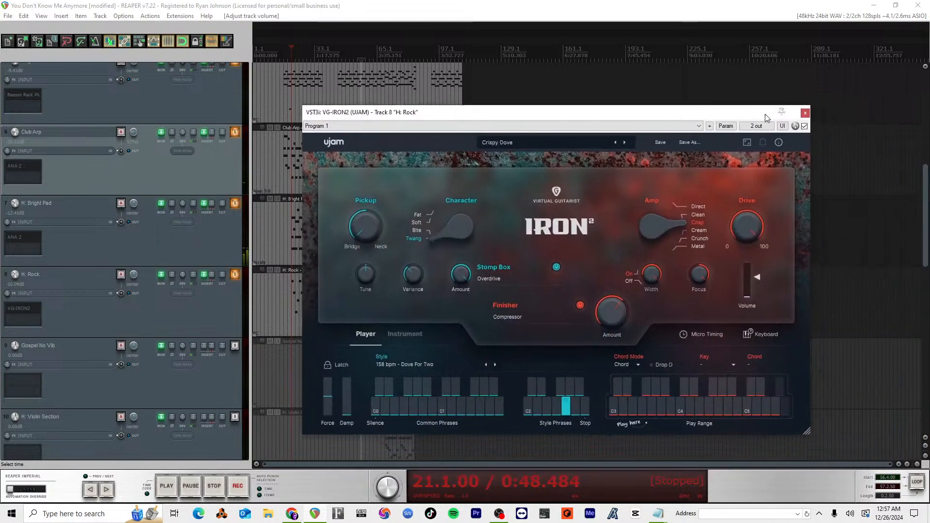
click(804, 112)
Step: Clear the solo on all tracks and solo only track 1 and H: Acoustic
scroll(147, 314, up, 8)
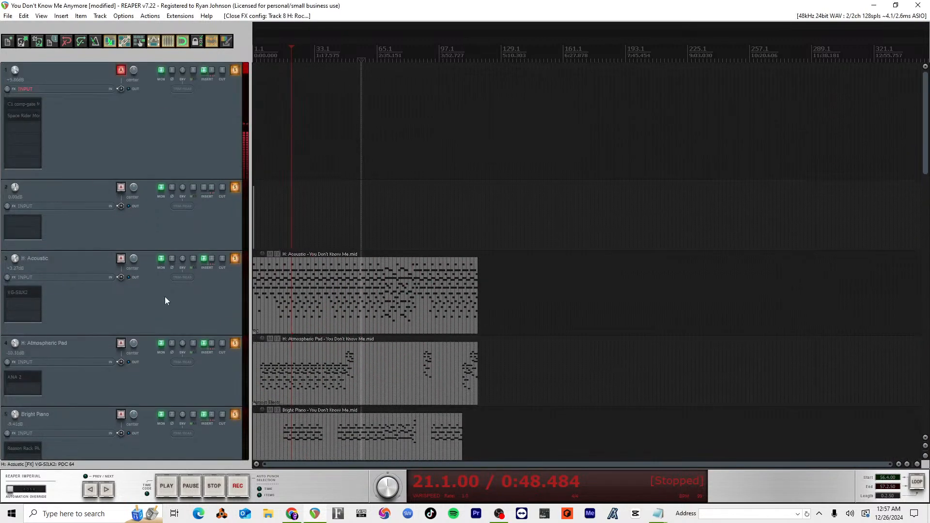
click(205, 231)
key(ctrl+a)
click(234, 187)
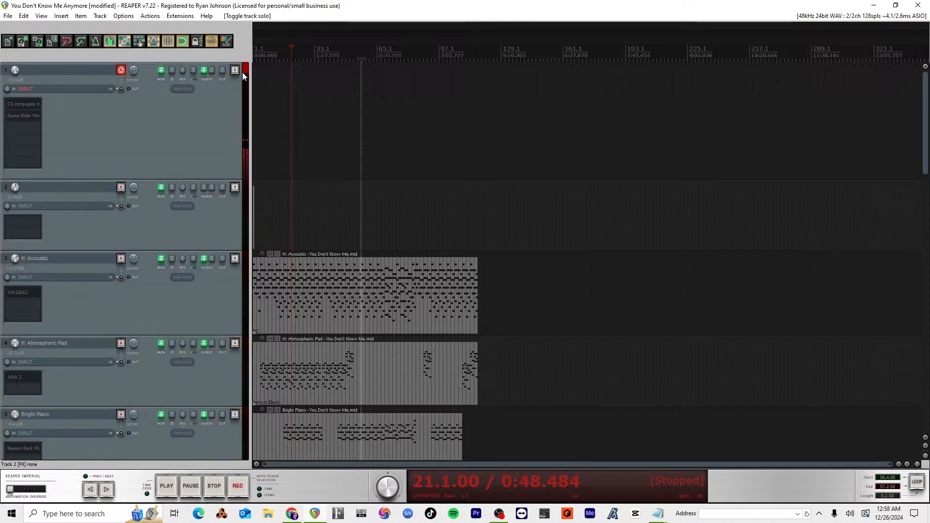
click(208, 151)
click(234, 71)
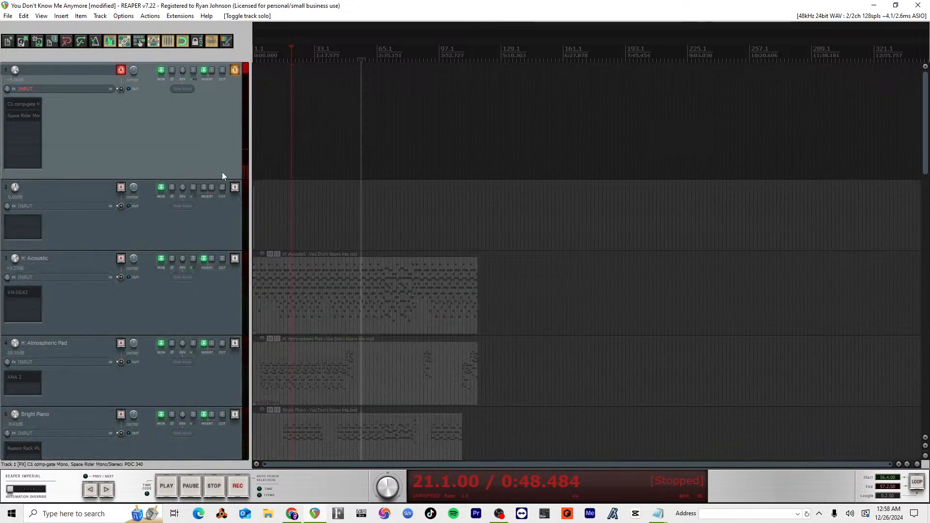
click(234, 258)
Step: Play the soloed H: Acoustic track and, in its VG-SILK2 plug-in, turn off the Stomp Box and set Mix to Glitz
key(space)
key(ctrl+m)
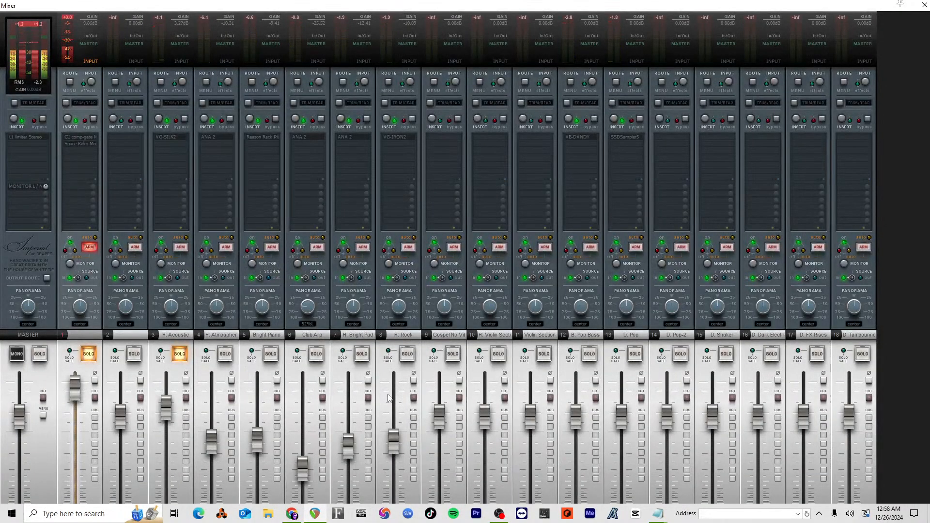
click(166, 138)
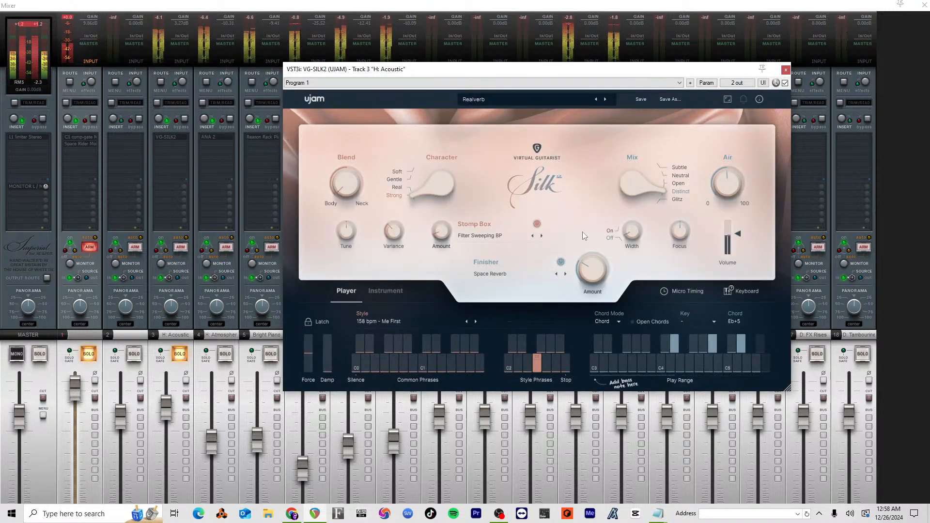
click(537, 224)
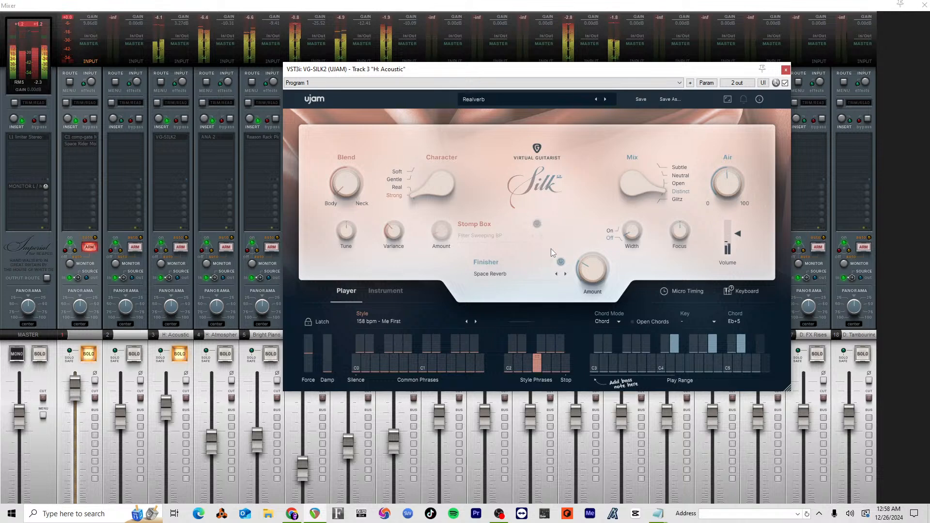
drag(628, 179, 630, 198)
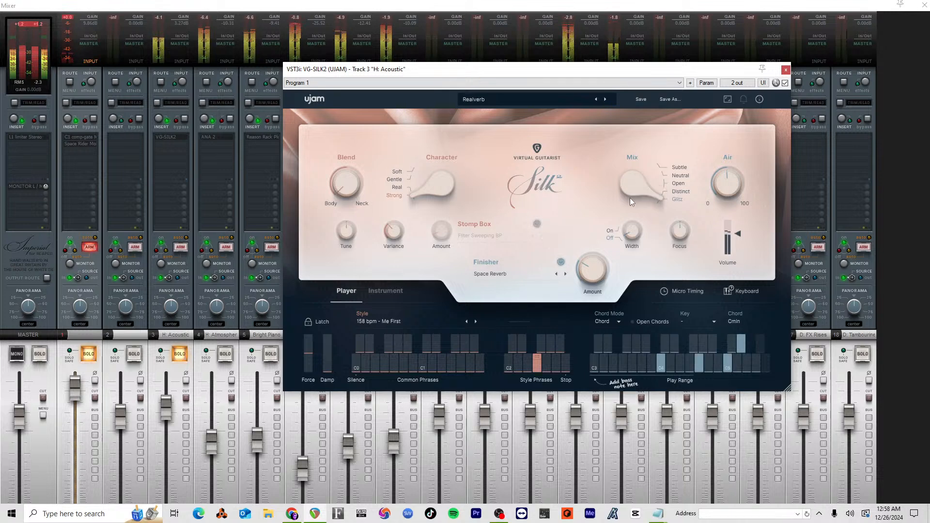
drag(611, 254, 614, 309)
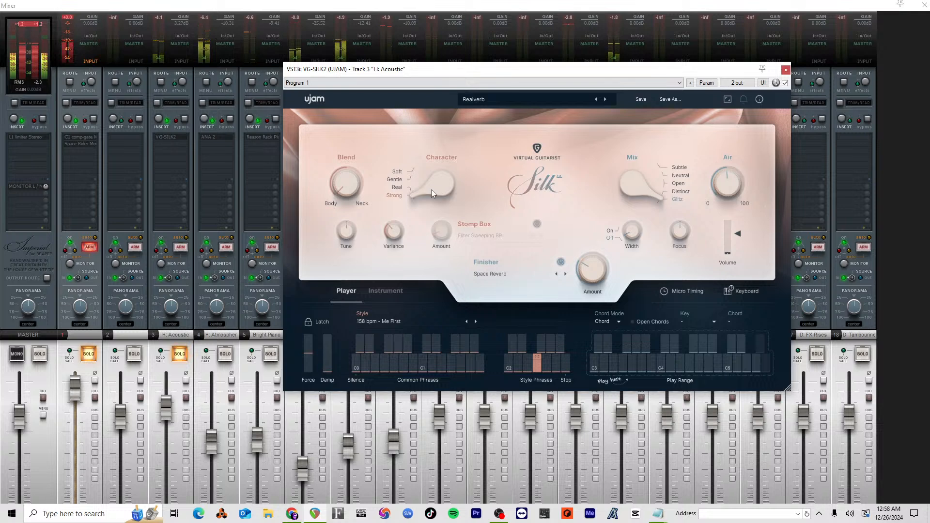
Step: Try other VG-SILK2 Character settings and a Blend closer to Neck, and return to Strong and Body
click(411, 180)
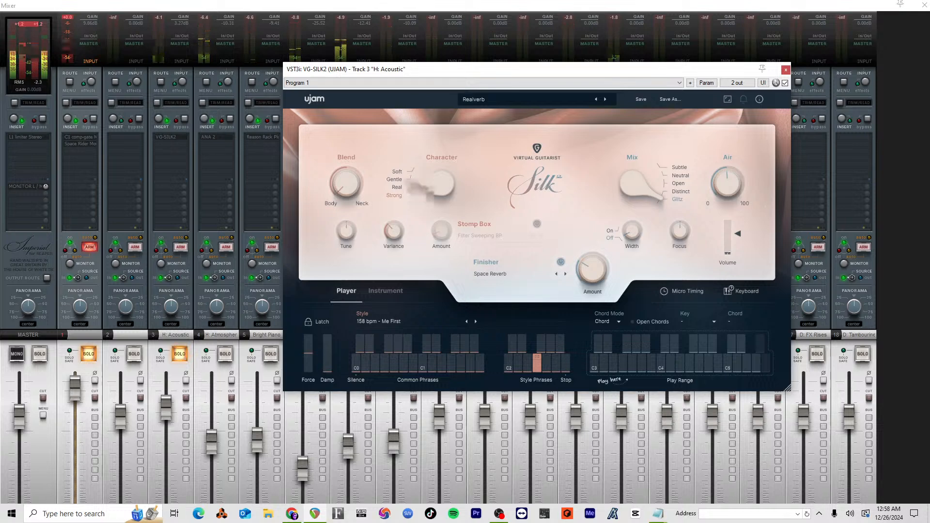
click(417, 173)
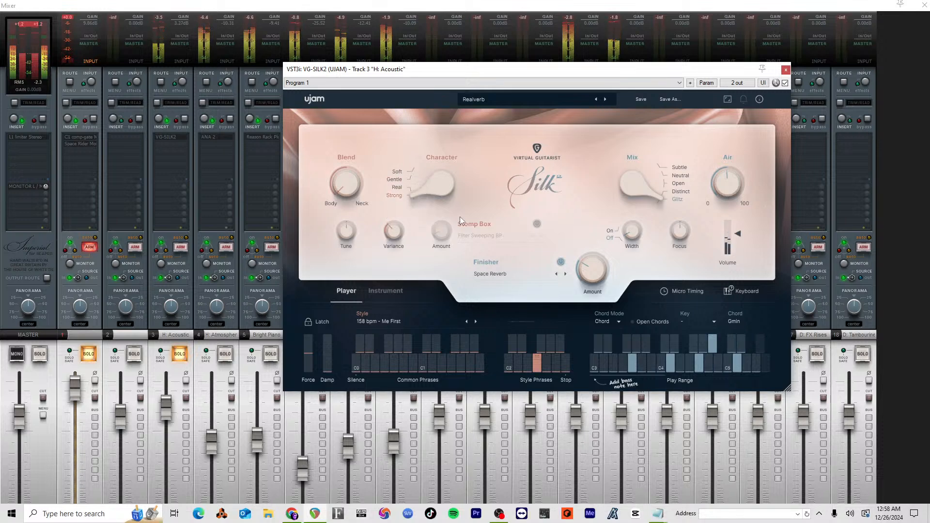
click(411, 196)
drag(346, 184, 388, 124)
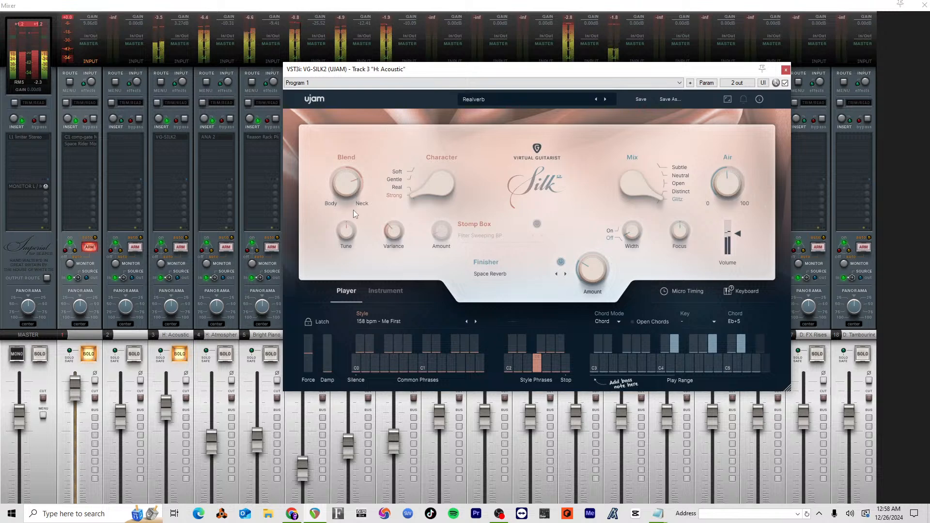
mouse_move(353, 186)
mouse_down()
mouse_move(355, 213)
mouse_move(356, 185)
mouse_up()
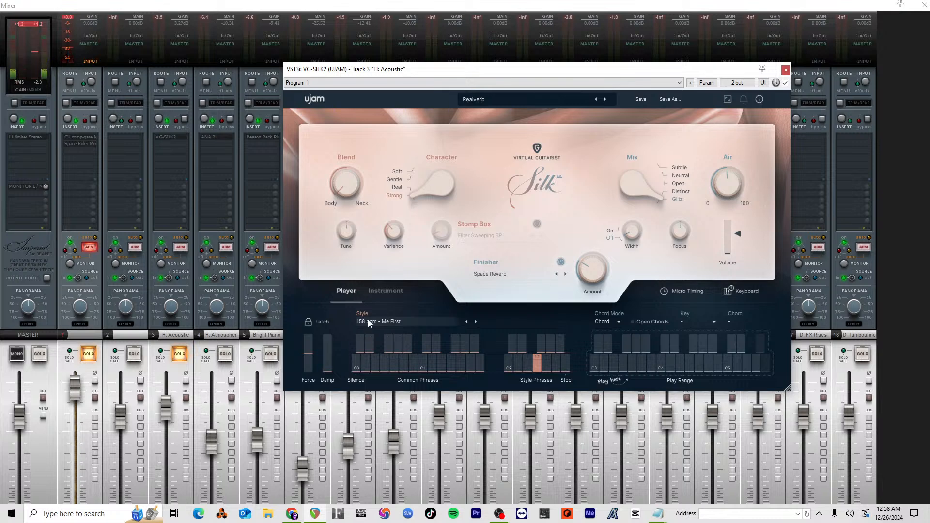
Step: During playback, set VG-SILK2's Character to Real and Finisher amount to 26.8%, turn the Stomp Box on and close the plug-in
key(space)
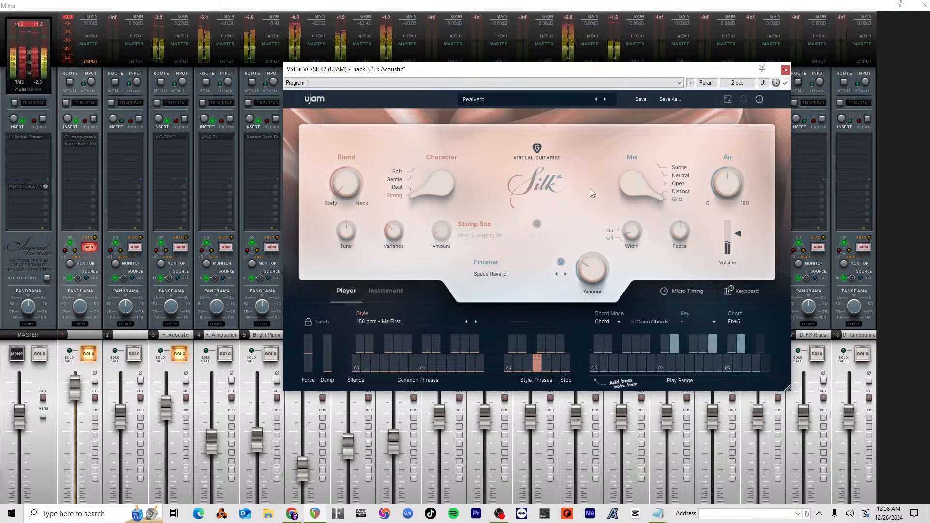
drag(441, 184, 443, 163)
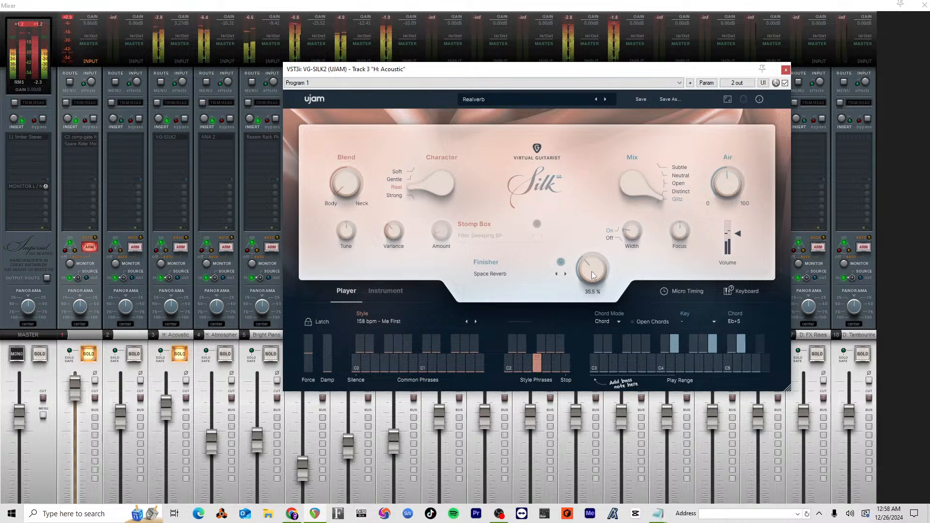
drag(592, 275, 587, 279)
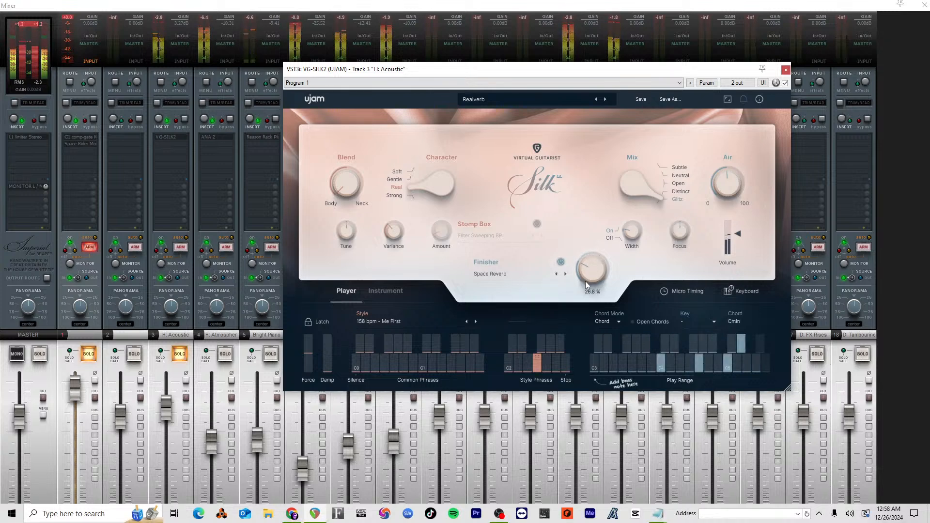
click(537, 224)
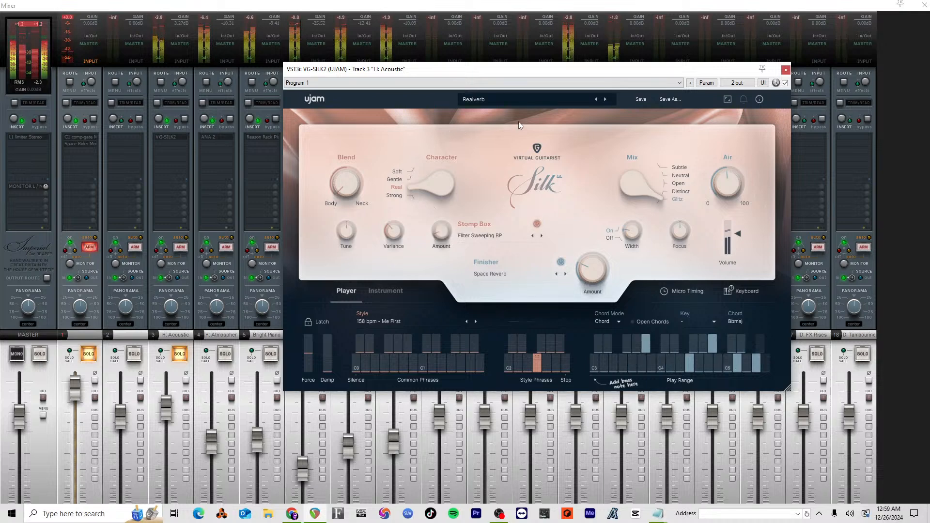
click(501, 235)
click(607, 176)
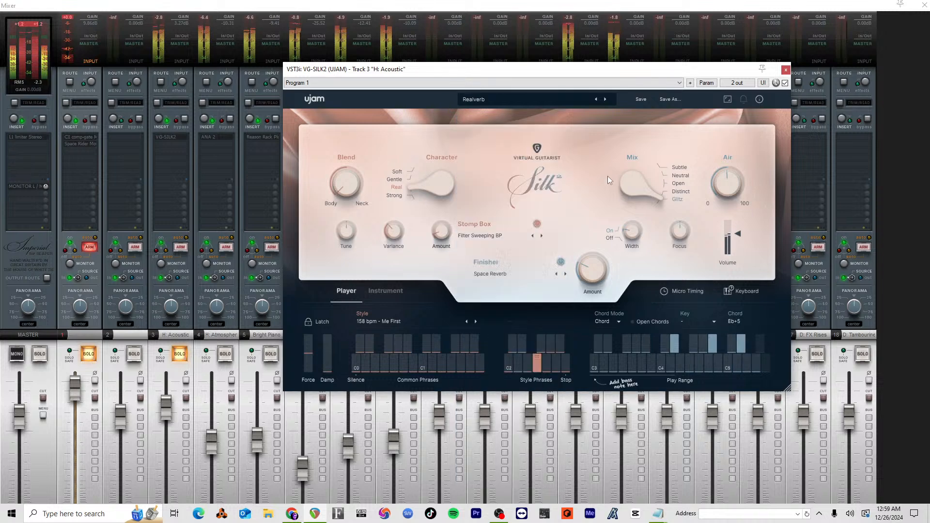
click(786, 70)
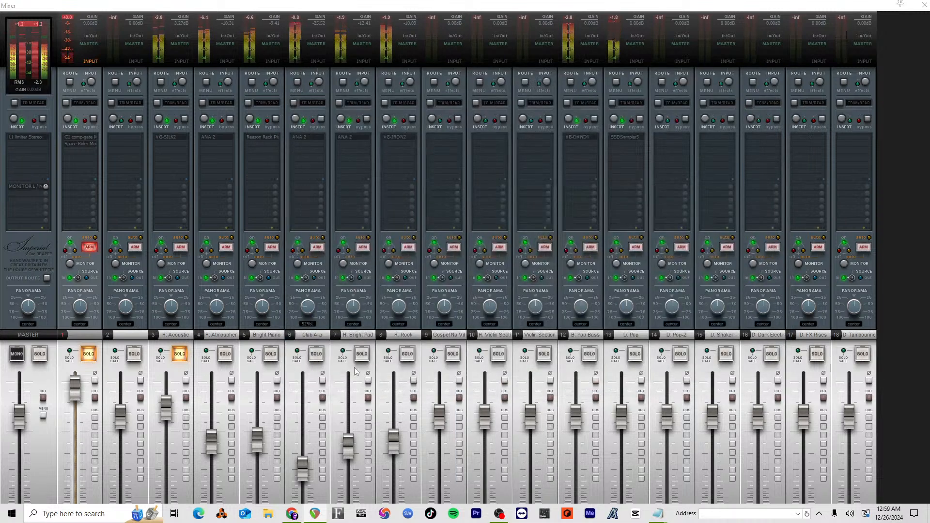
Step: Unsolo the H: Acoustic track, close the mixer and stop playback
click(180, 354)
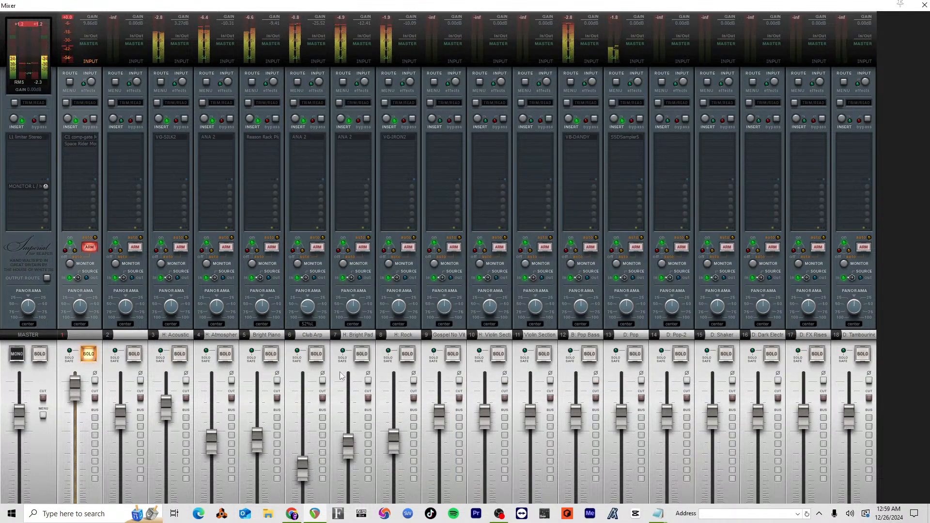
key(ctrl+m)
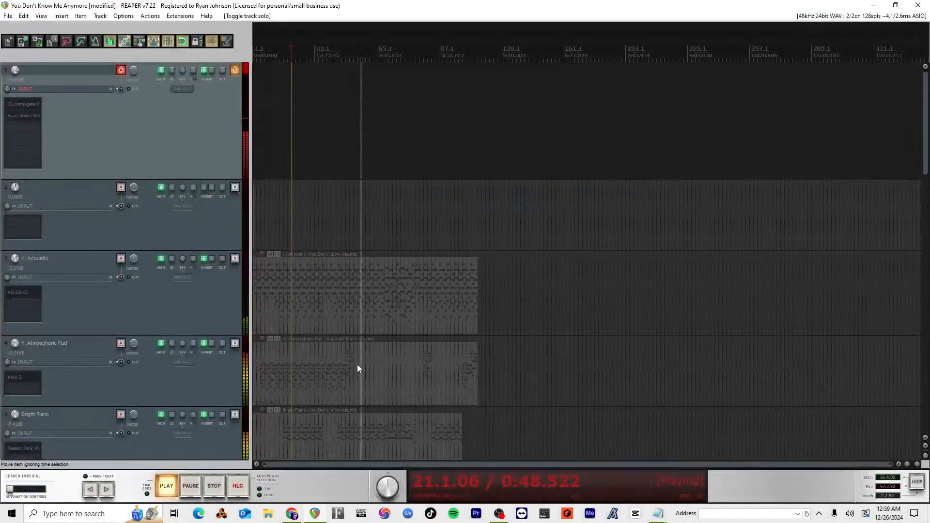
scroll(334, 344, up, 2)
key(space)
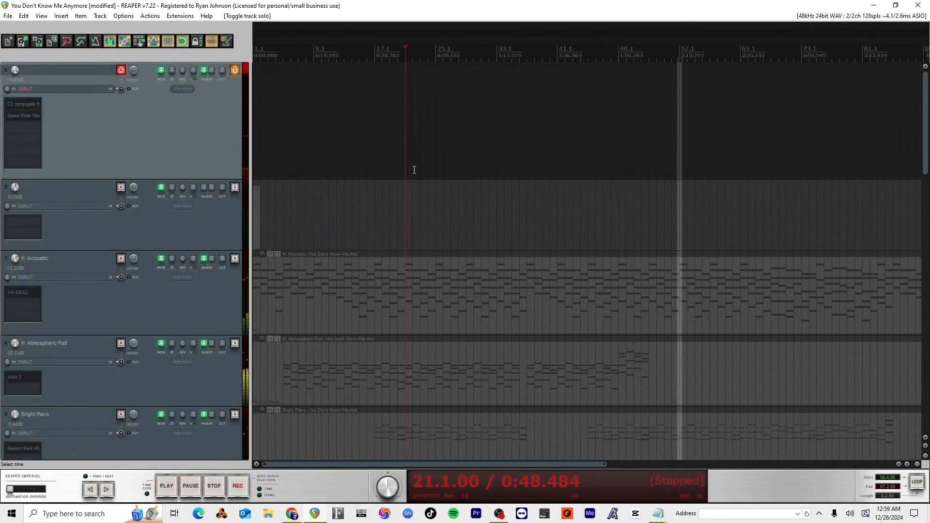
Step: Move the playback start to bar 17, play it briefly and save the project
click(371, 57)
key(space)
key(space)
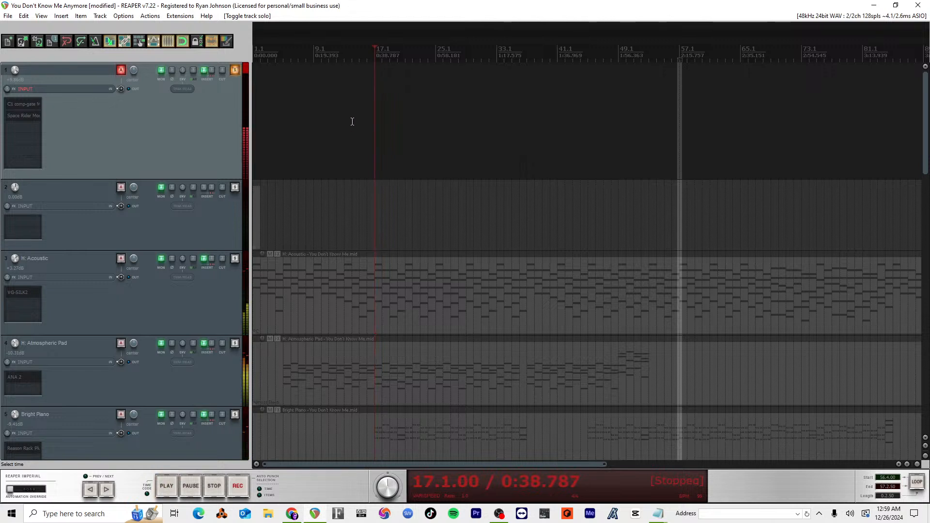
key(ctrl+s)
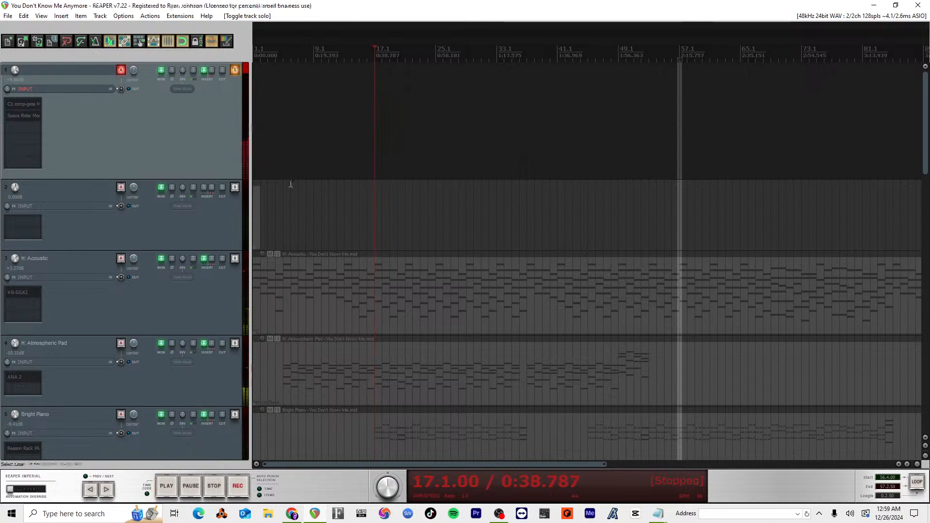
Step: Solo the H: Acoustic track and the tracks from H: Atmospheric Pad through H: Rock, and play them briefly from bar 17
click(235, 258)
scroll(239, 291, down, 1)
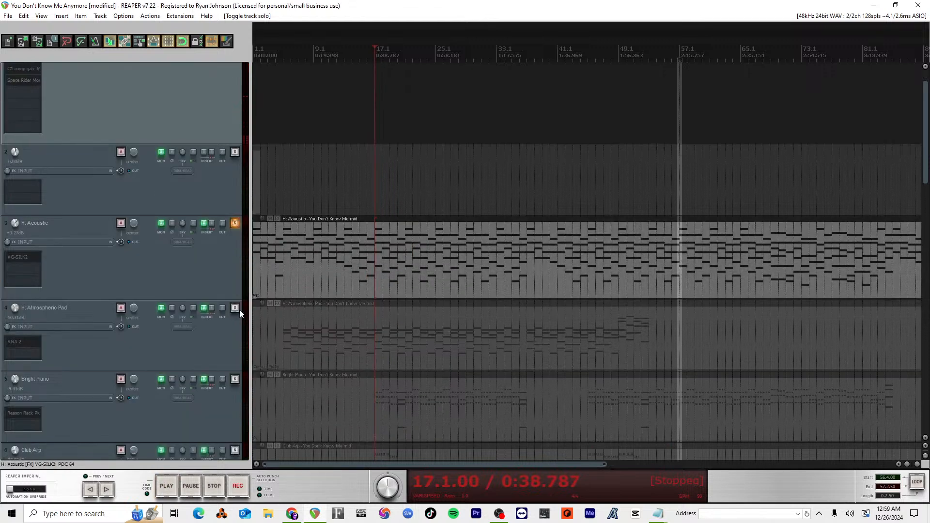
scroll(237, 324, down, 7)
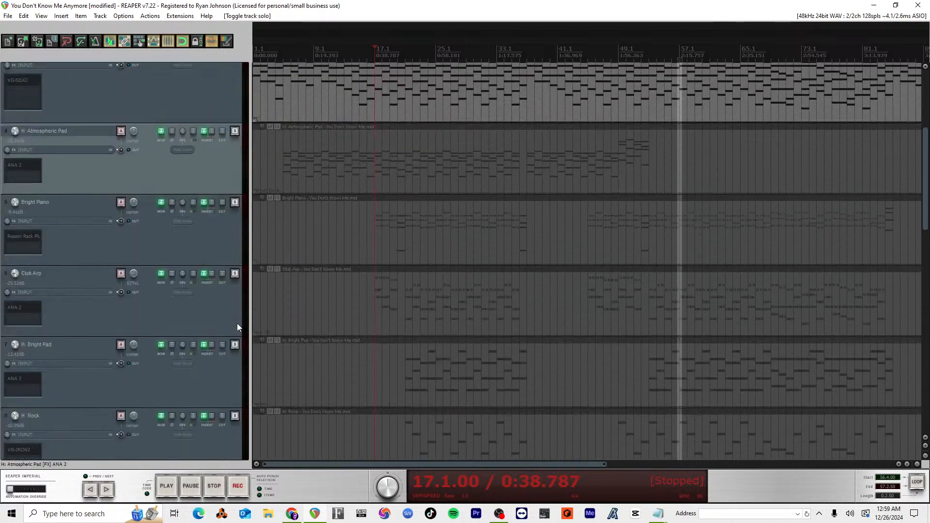
shift+click(205, 376)
click(236, 343)
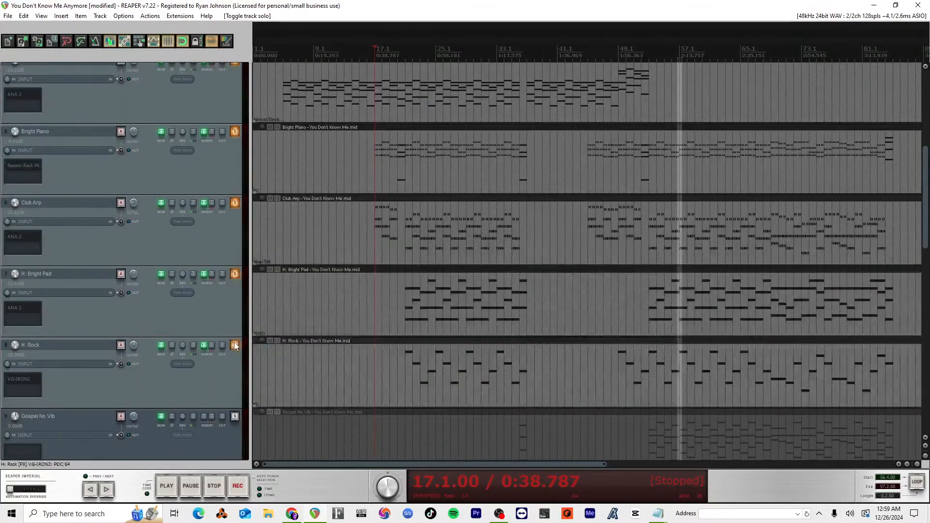
key(space)
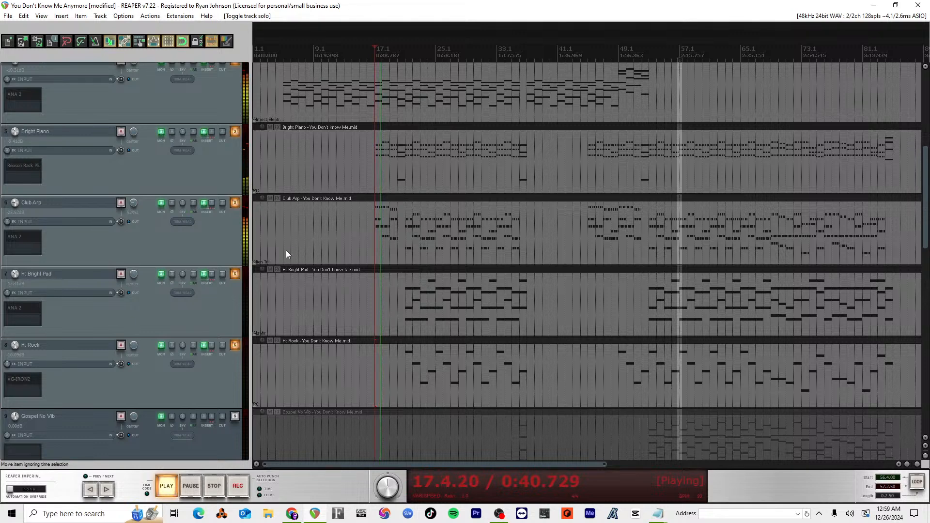
key(space)
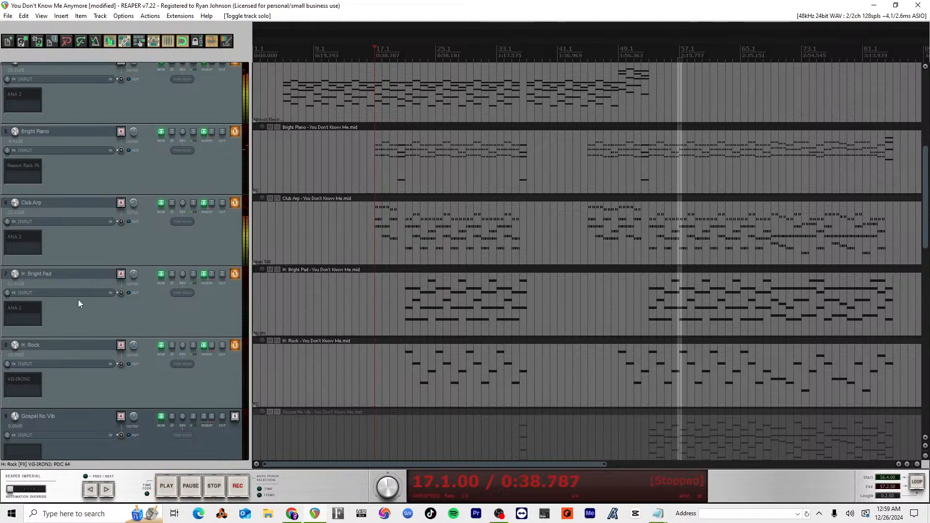
Step: Add the B: Pop Bass and D: Pop tracks to the solo group and start playback
scroll(85, 312, down, 3)
scroll(83, 310, down, 5)
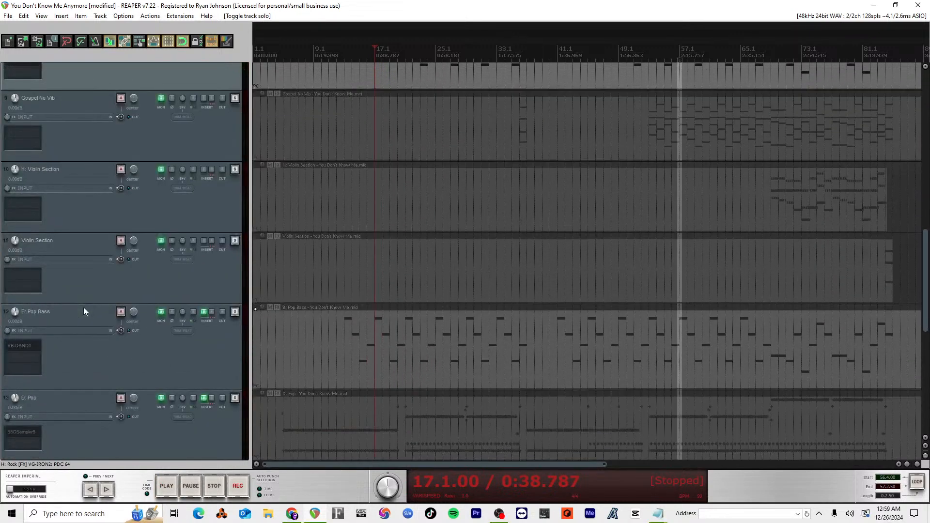
click(235, 313)
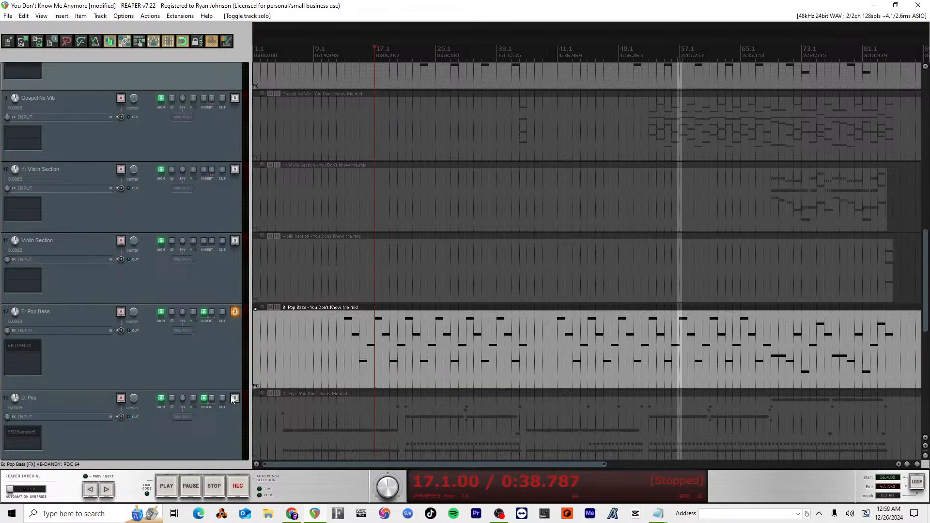
click(234, 397)
key(space)
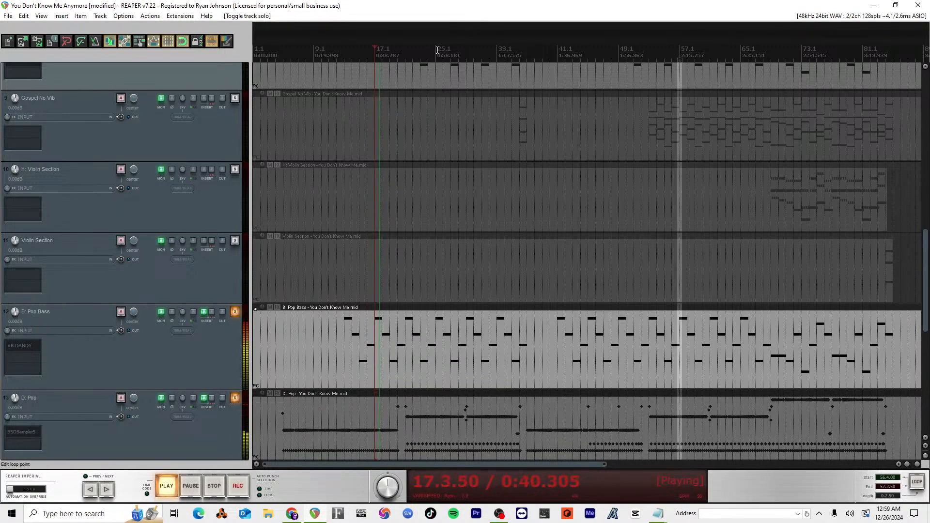
Step: Move the playback start to bar 21 and audition the soloed tracks from there several times
click(408, 59)
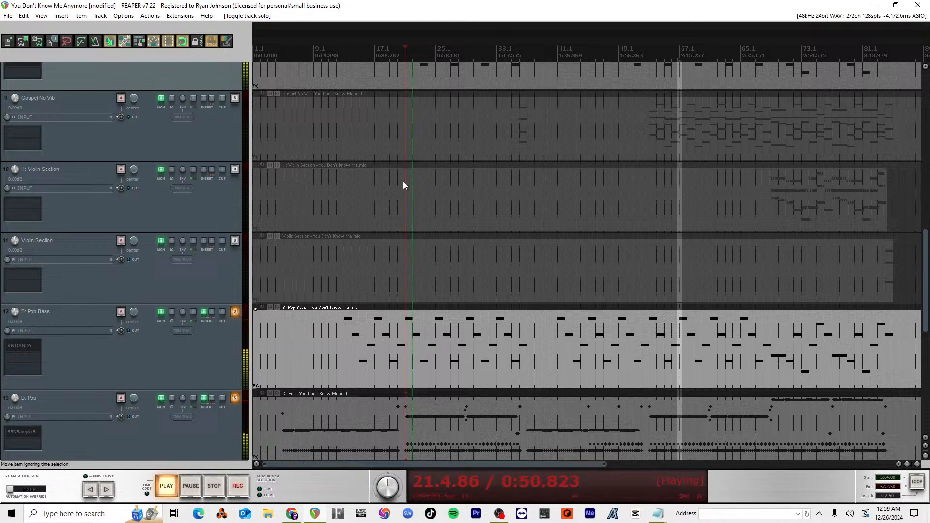
key(space)
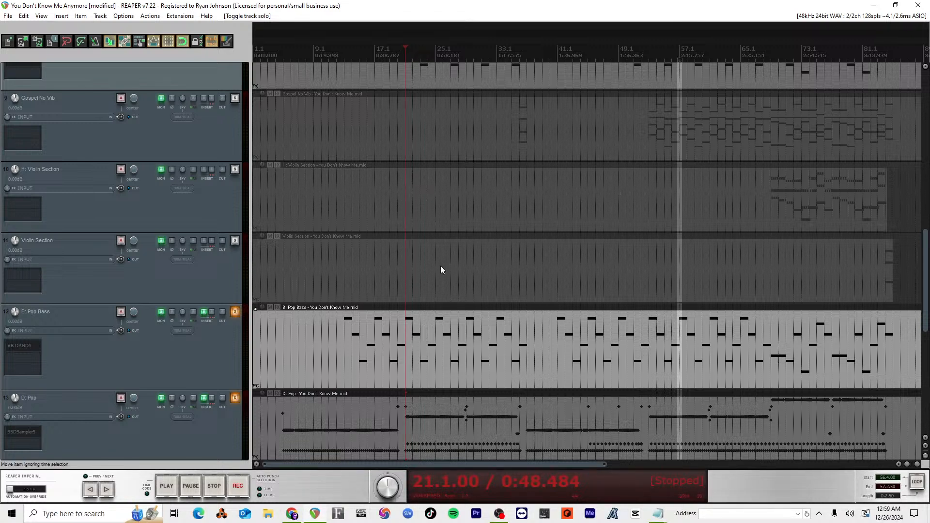
key(space)
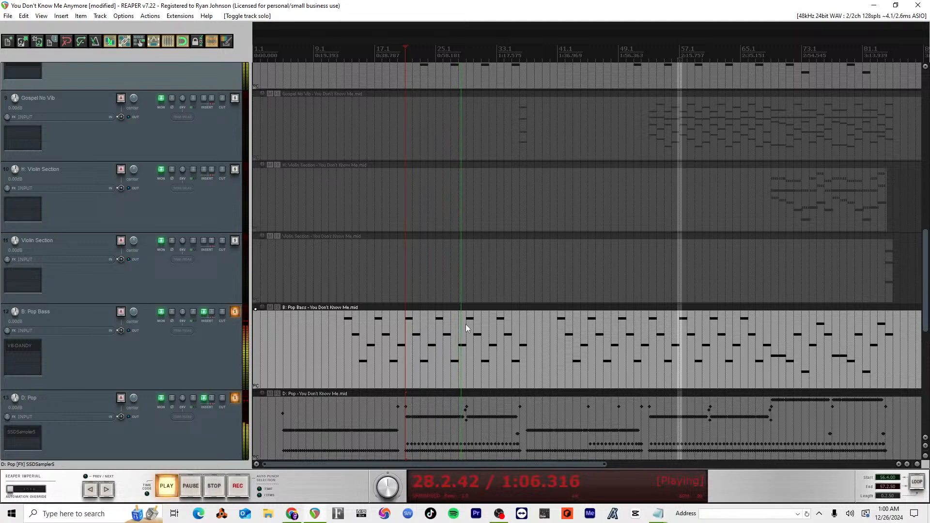
key(space)
key(space)
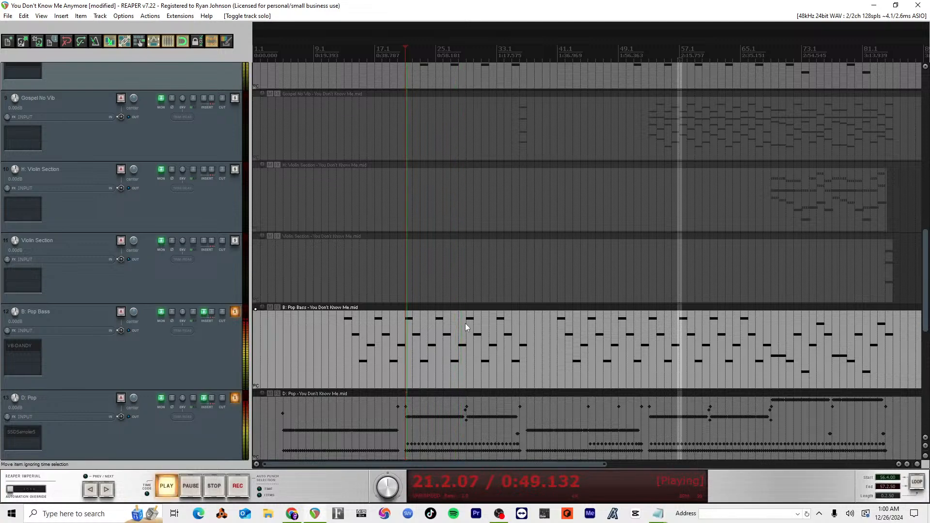
key(space)
Step: Try playback from bar 3, and restart the mix from beat 4 of bar 1
click(267, 51)
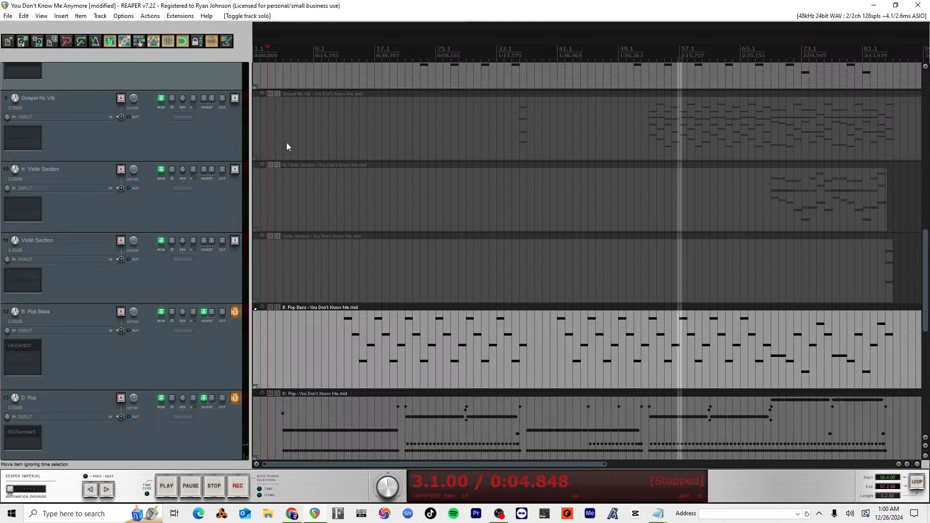
scroll(286, 146, up, 4)
key(space)
key(space)
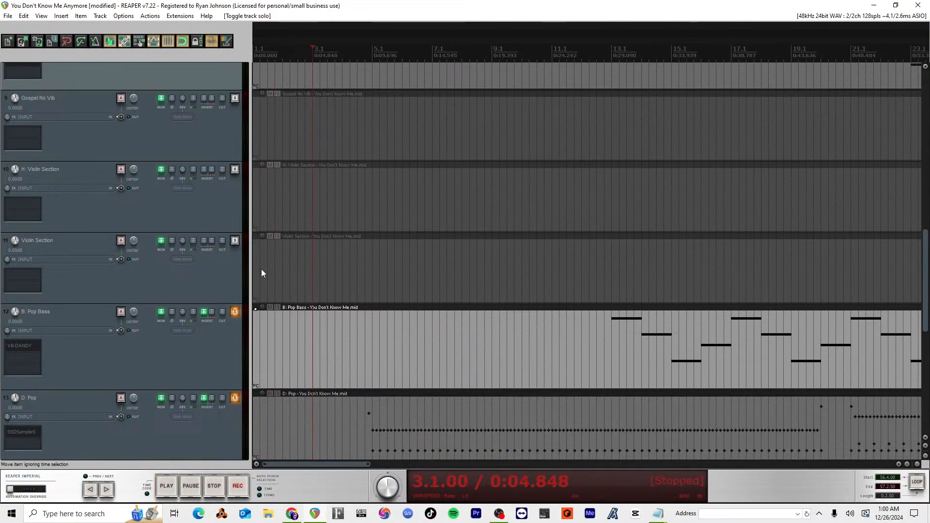
click(272, 54)
key(space)
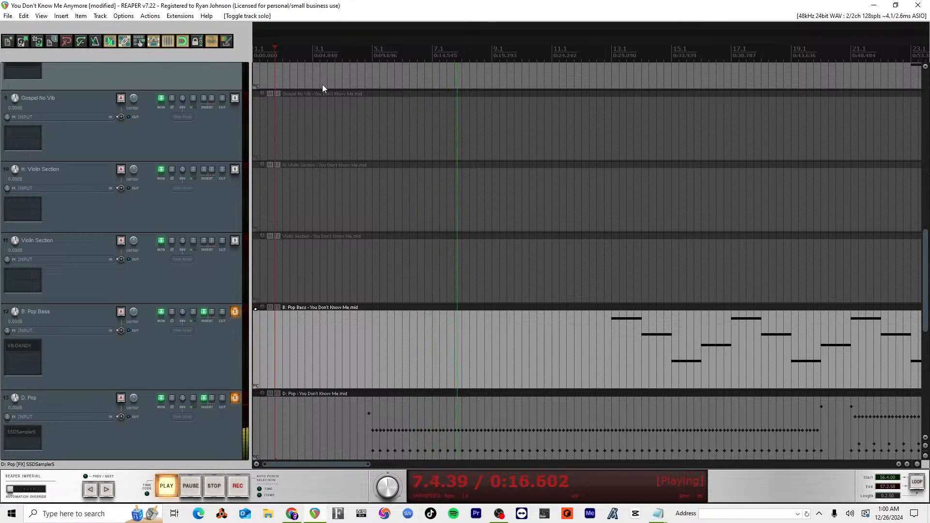
Step: Open the Space Rider plug-in on track 1 during playback, turn its Delay on and move its window aside
scroll(183, 193, up, 10)
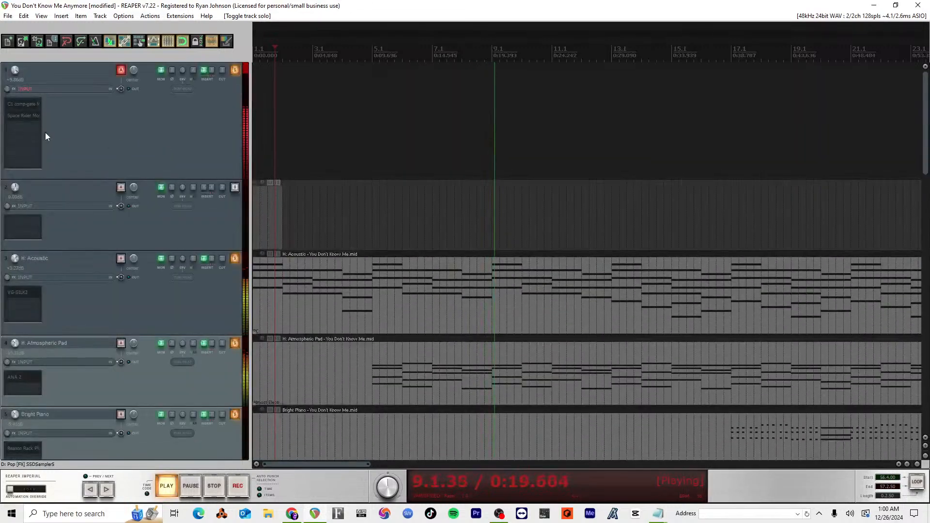
click(22, 115)
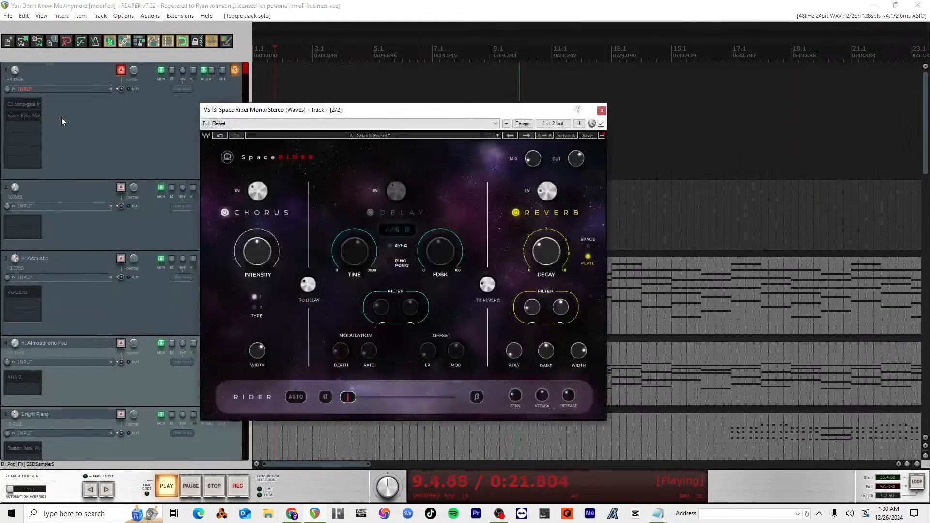
click(370, 212)
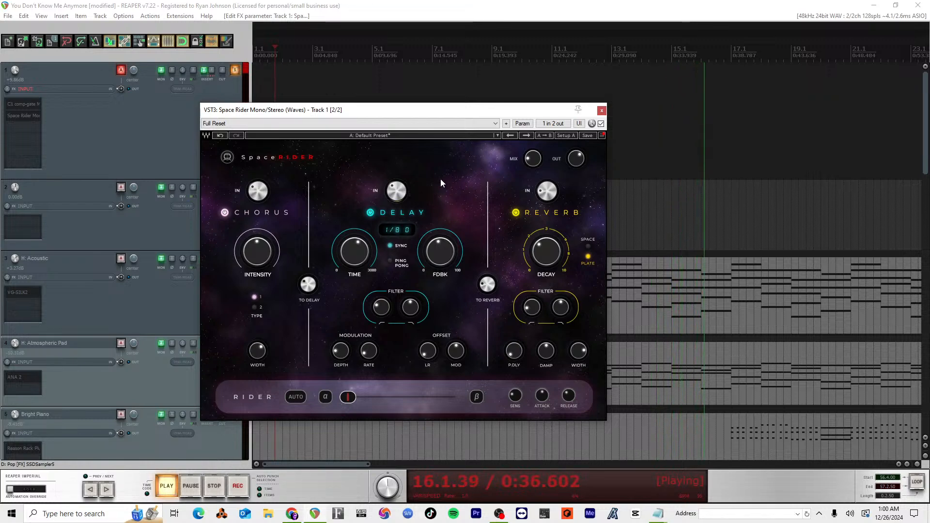
mouse_move(400, 190)
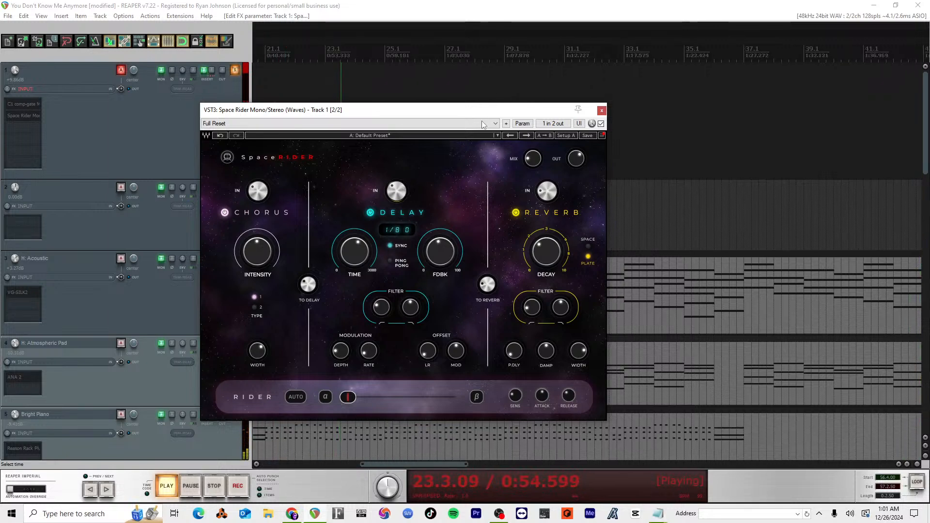
drag(493, 115, 600, 115)
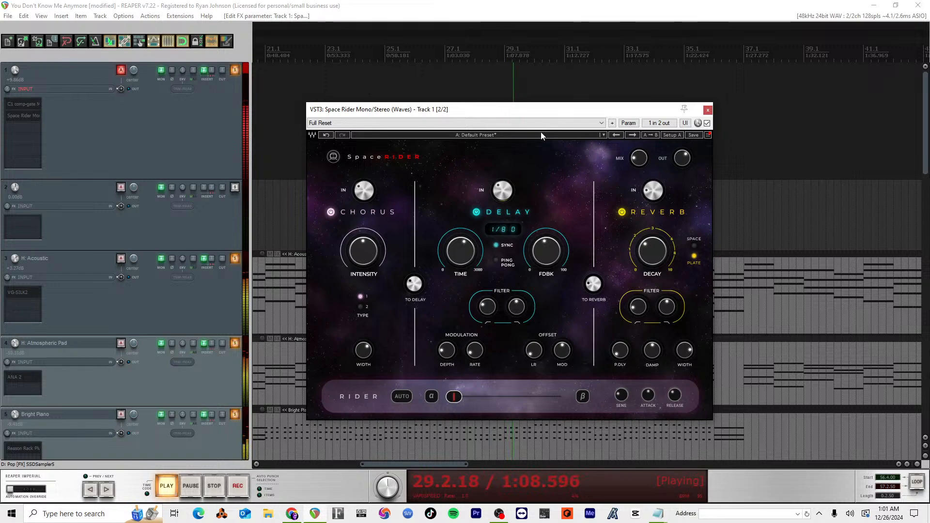
Step: Switch Space Rider's Reverb to Space, stop playback, turn the Delay off and close the plug-in
click(694, 247)
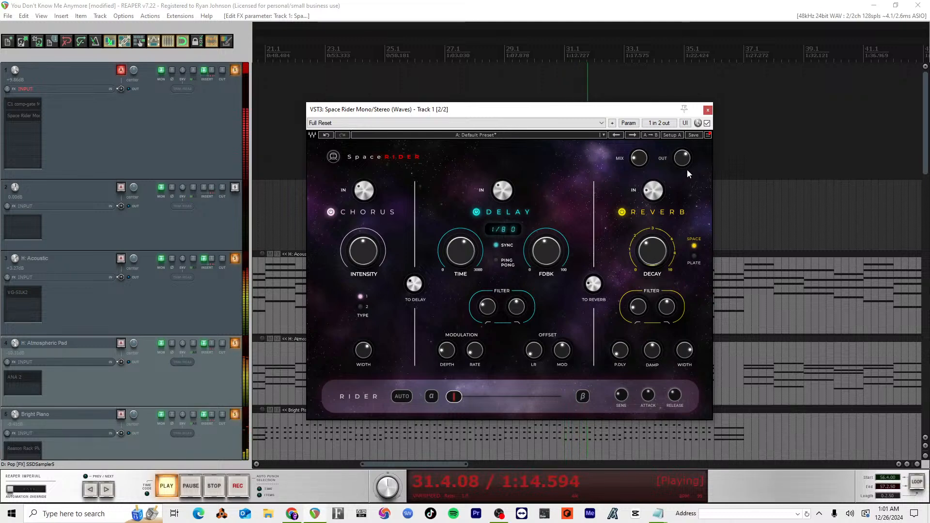
key(space)
drag(591, 113, 613, 164)
click(390, 213)
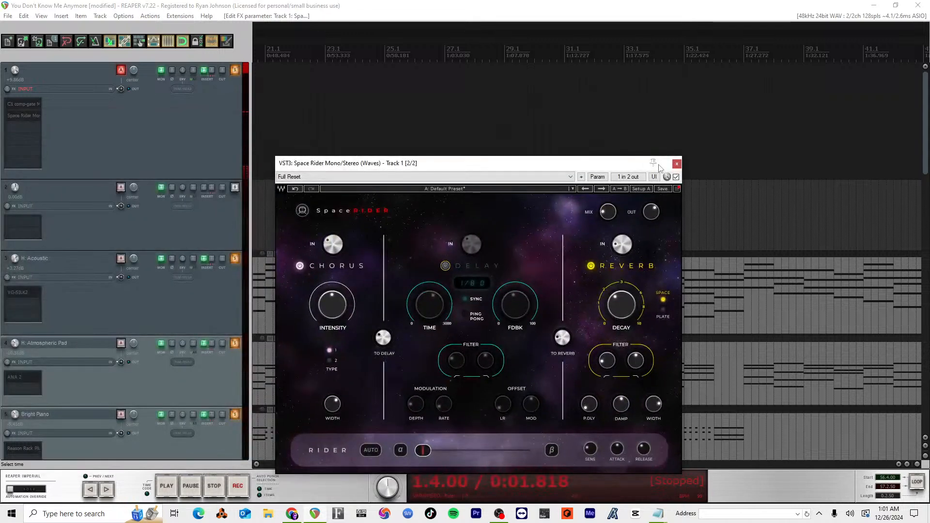
click(677, 164)
Step: Audition the soloed mix from the middle of bar 25 and again from bar 27
click(399, 60)
key(space)
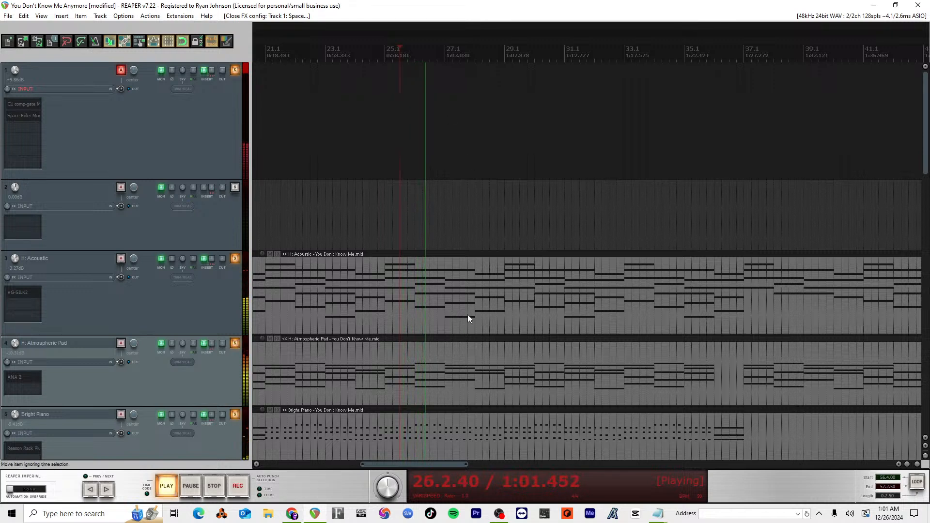
key(space)
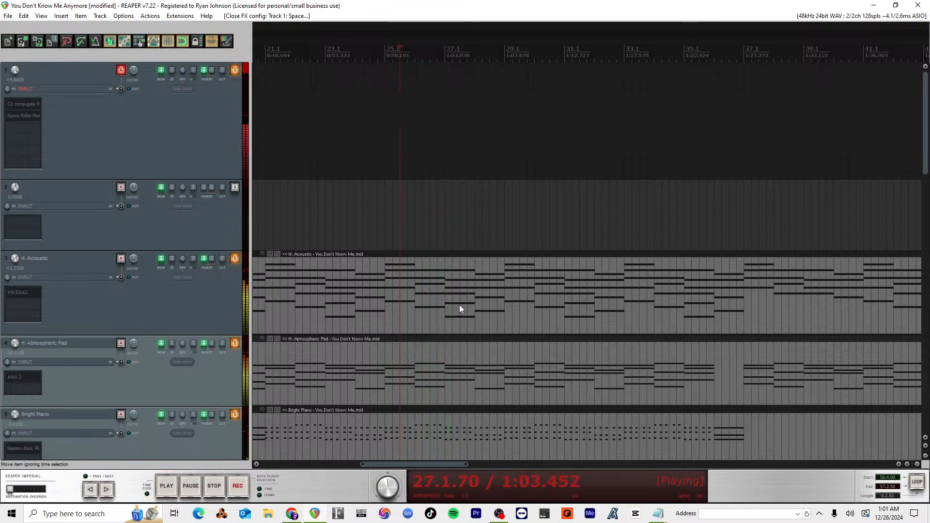
click(446, 58)
key(space)
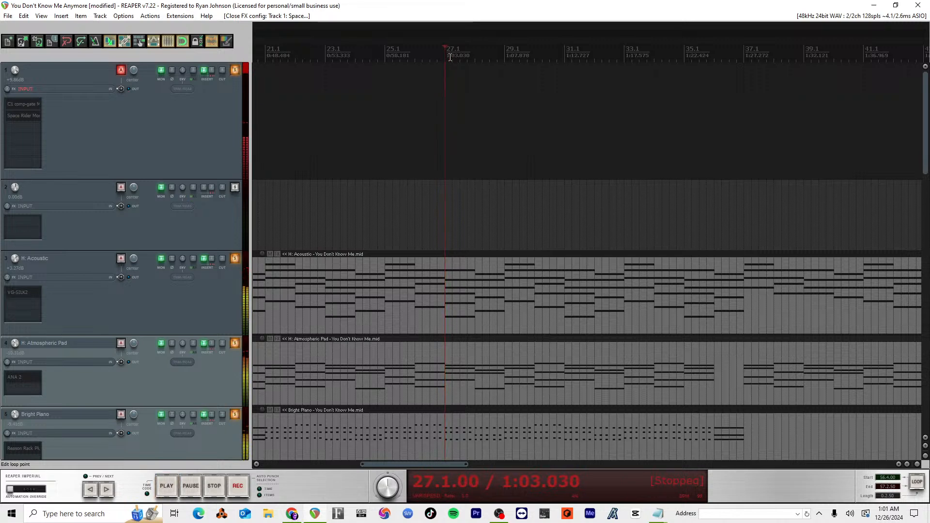
Step: Inspect the H: Acoustic track's VG-SILK2 settings from the mixer, and close the plug-in and the mixer
key(ctrl+m)
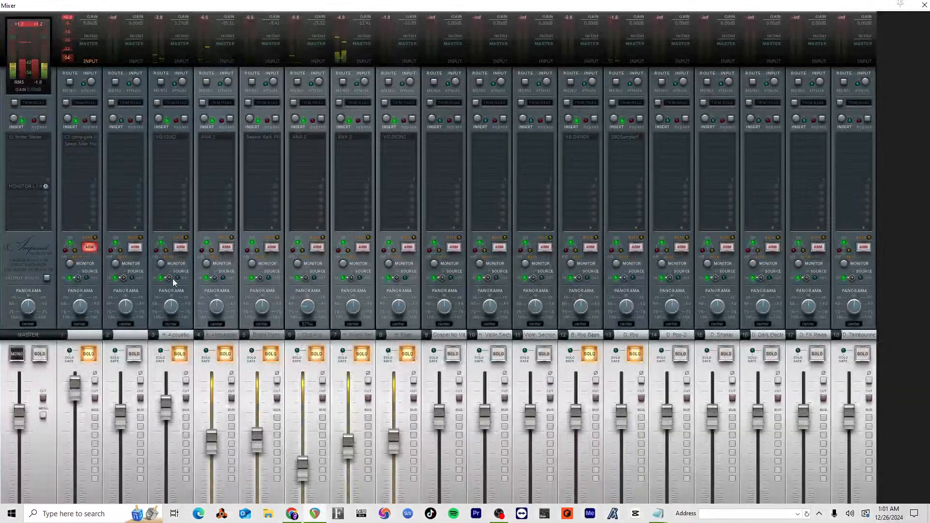
click(172, 138)
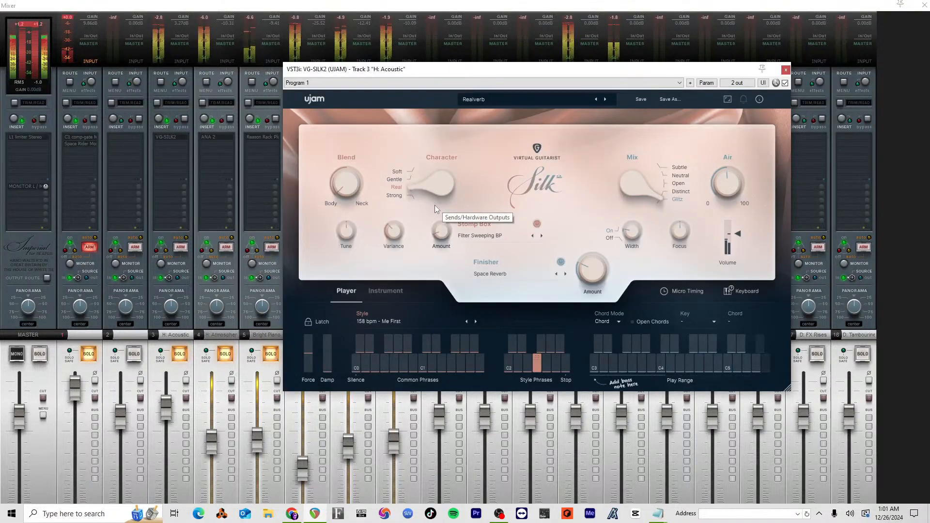
click(786, 69)
key(ctrl+m)
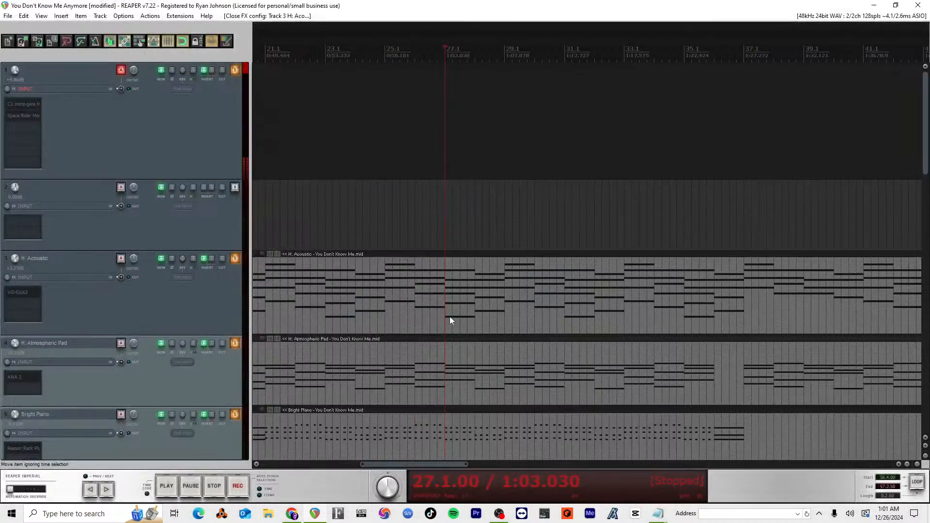
Step: Open the H: Acoustic MIDI item in an enlarged editor and delete all notes in its three lowest used pitch rows
double_click(459, 303)
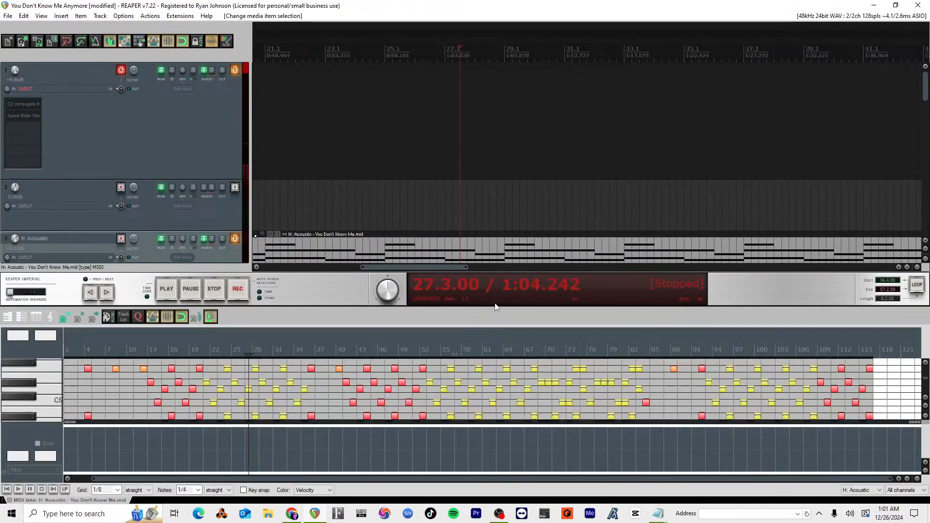
drag(495, 307, 495, 155)
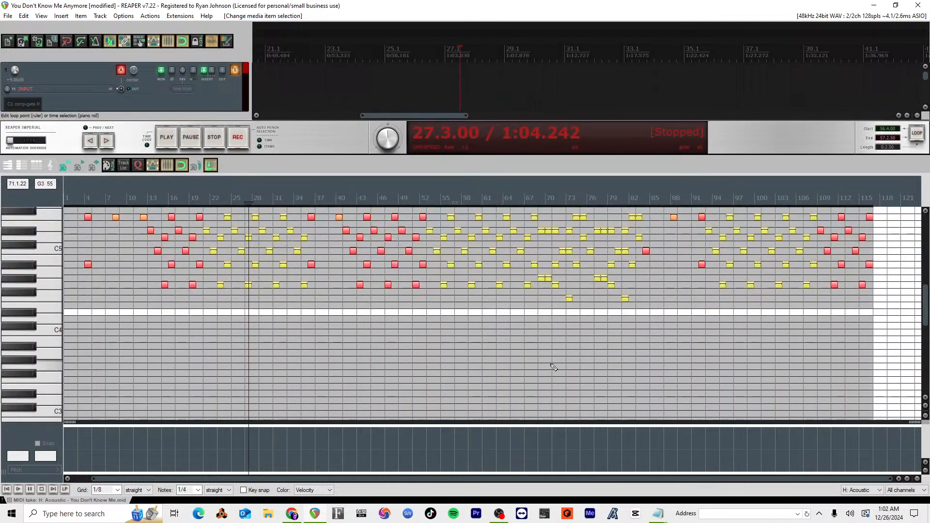
scroll(554, 368, down, 3)
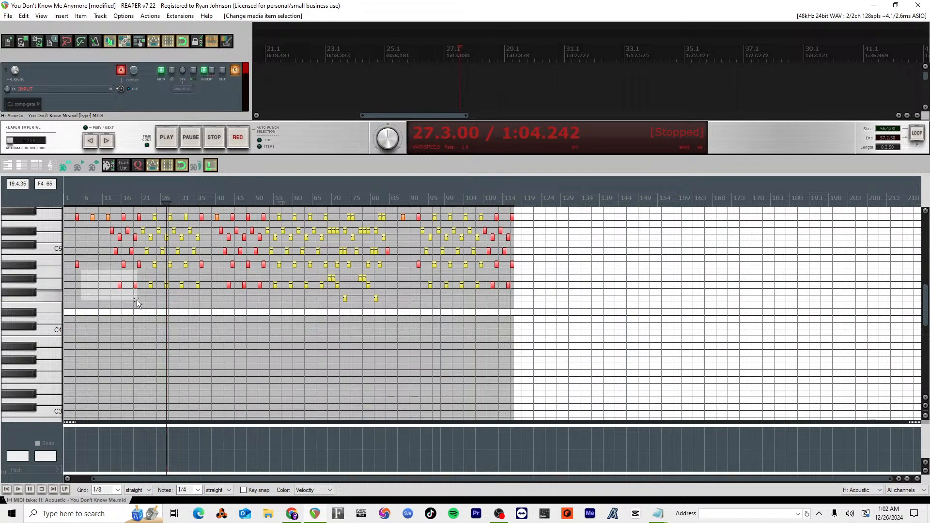
drag(137, 304, 538, 356)
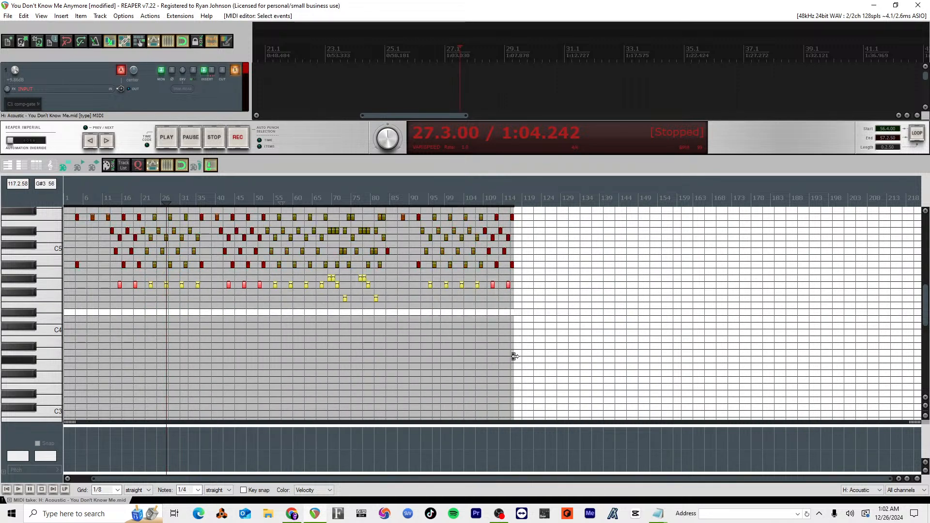
key(Delete)
Step: Audition the mix briefly from bar 27 with the thinned H: Acoustic part and bring up the mixer
key(space)
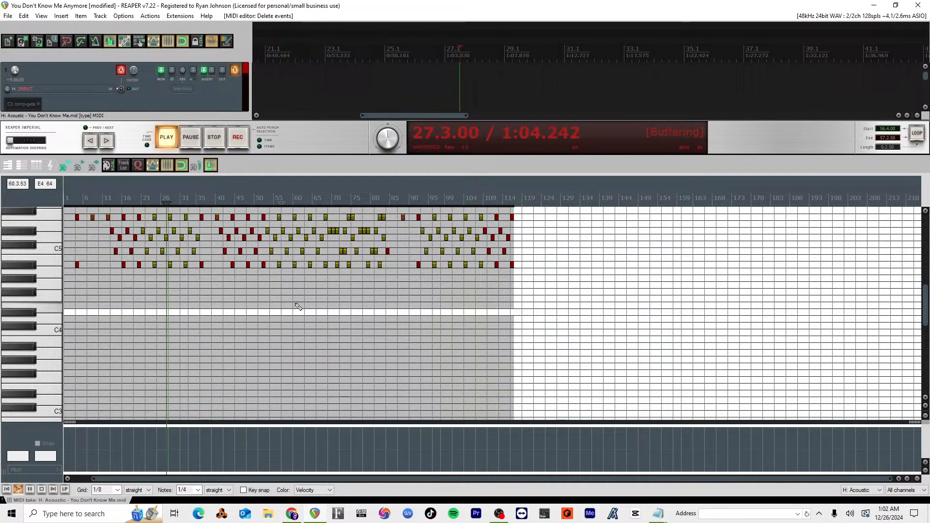
key(ctrl+m)
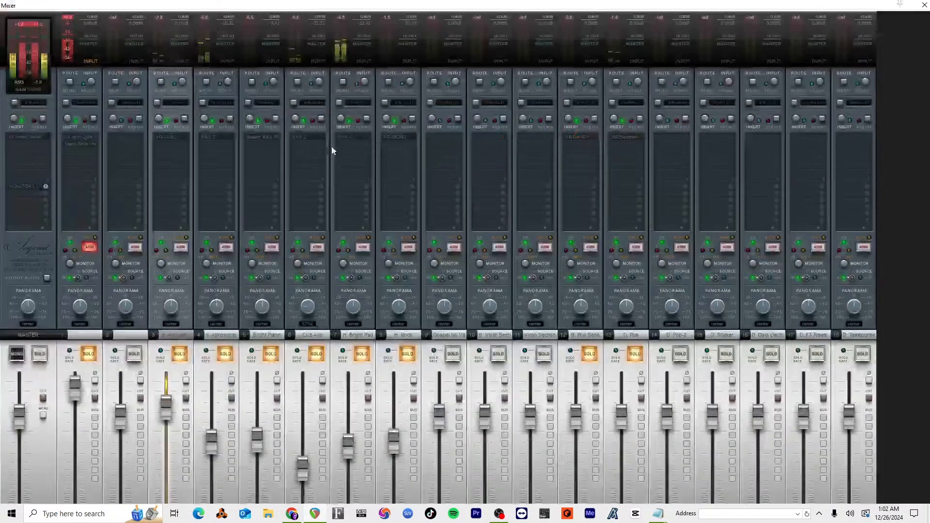
Step: Switch to Chrome to check the YouTube live stream's analytics and the Hookpad page, return to REAPER and close the mixer
key(alt+Tab)
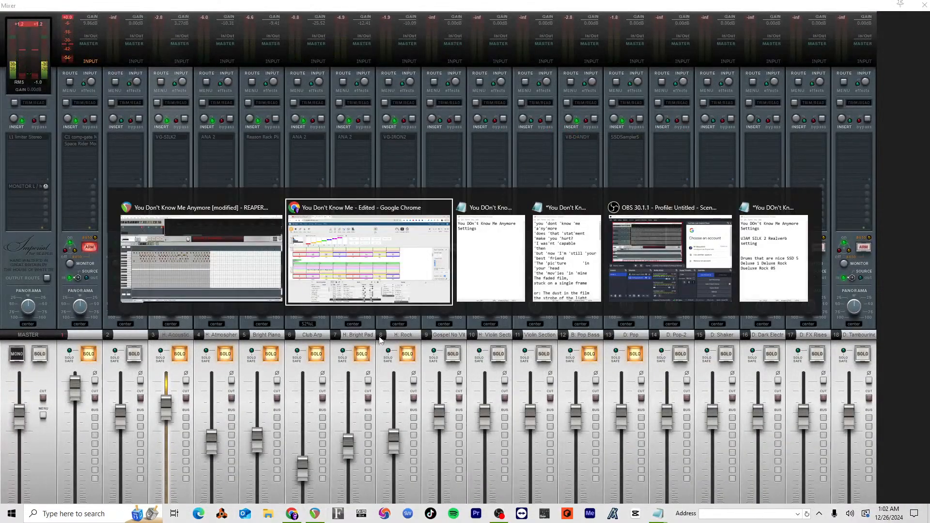
key(ctrl+Tab)
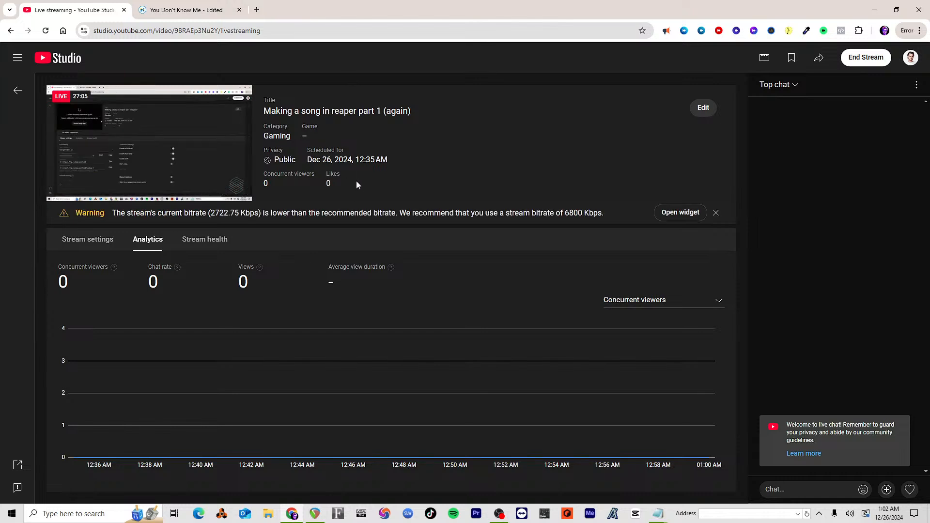
key(ctrl+Tab)
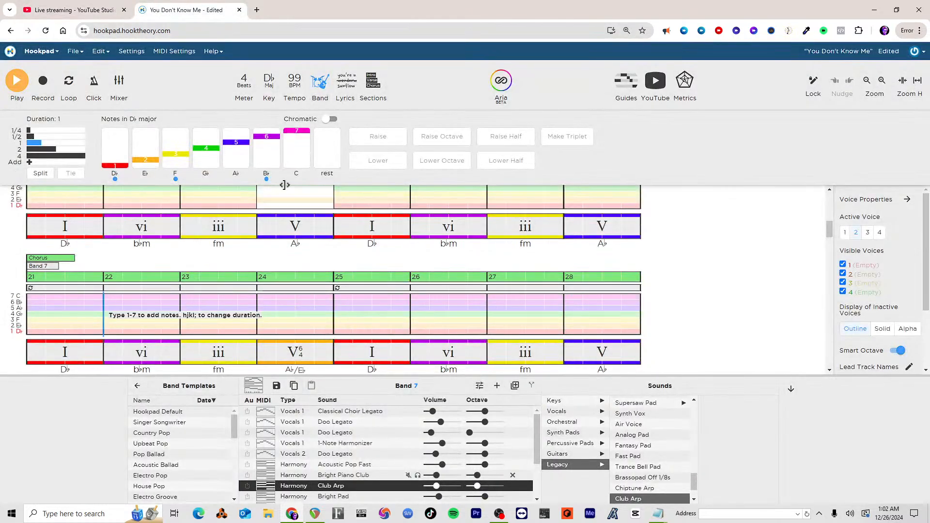
key(F5)
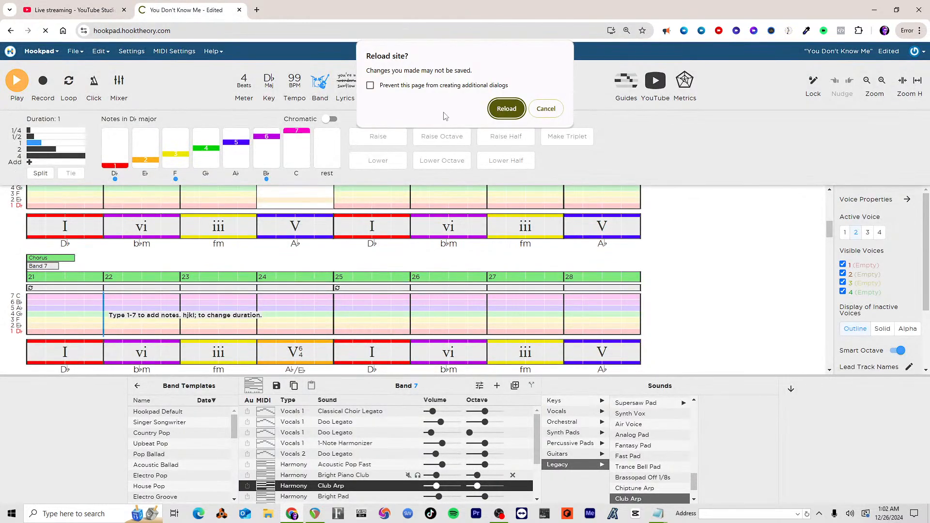
click(508, 108)
key(alt+Tab)
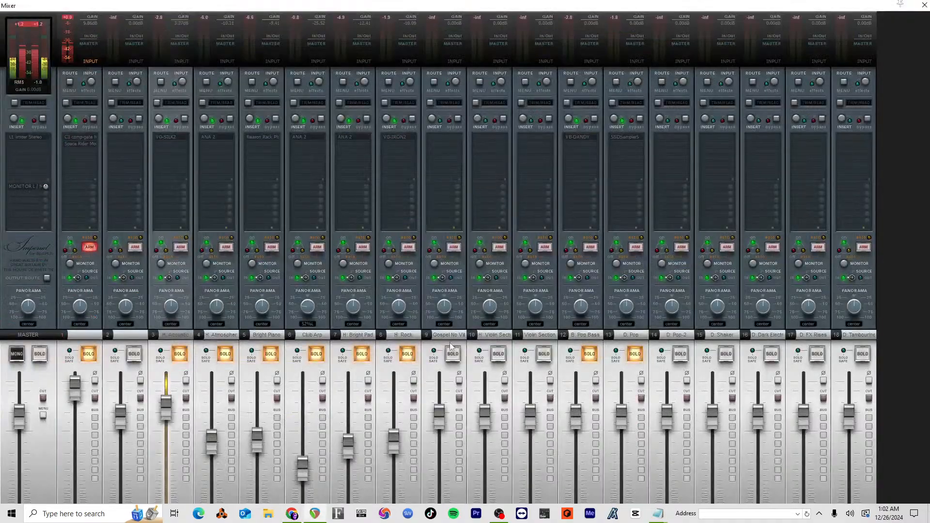
key(ctrl+m)
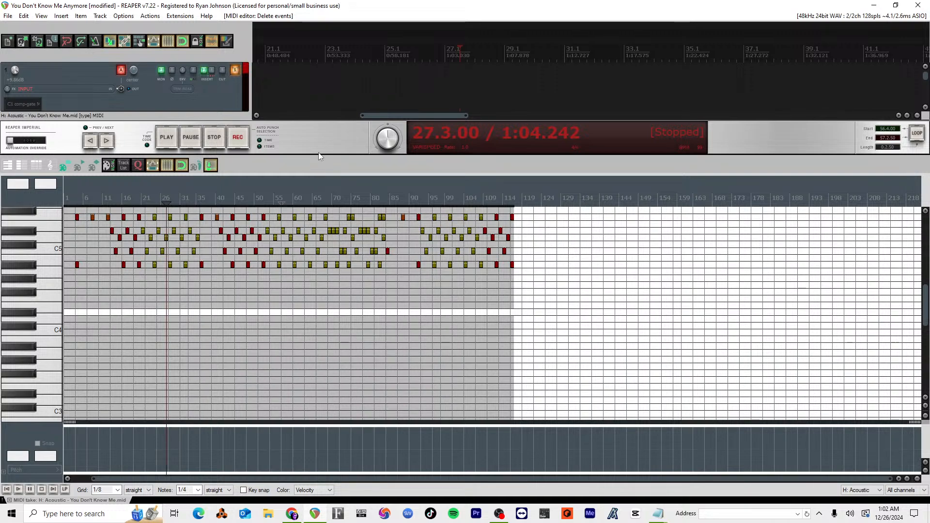
Step: Shrink the MIDI editor, add REQ 2 Mono to track 1 and place it between the C1 comp-gate and Space Rider
drag(318, 156, 309, 310)
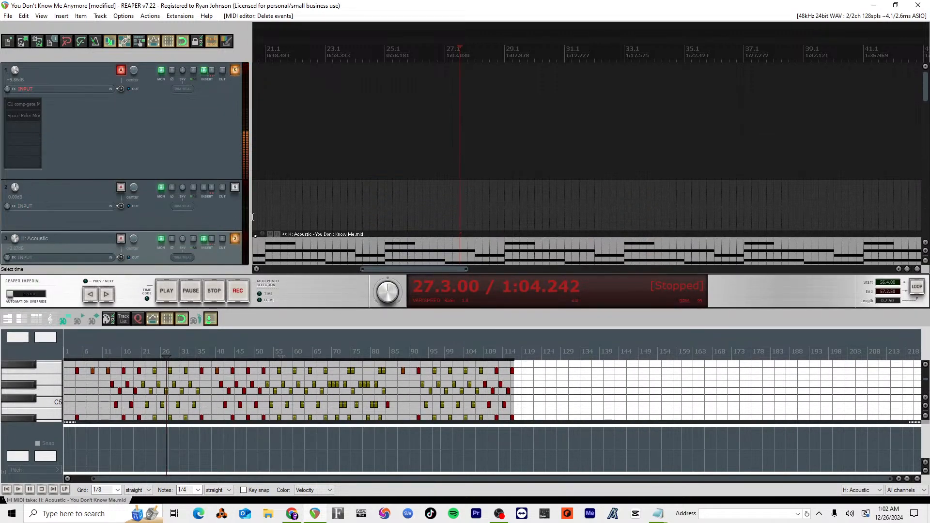
double_click(45, 146)
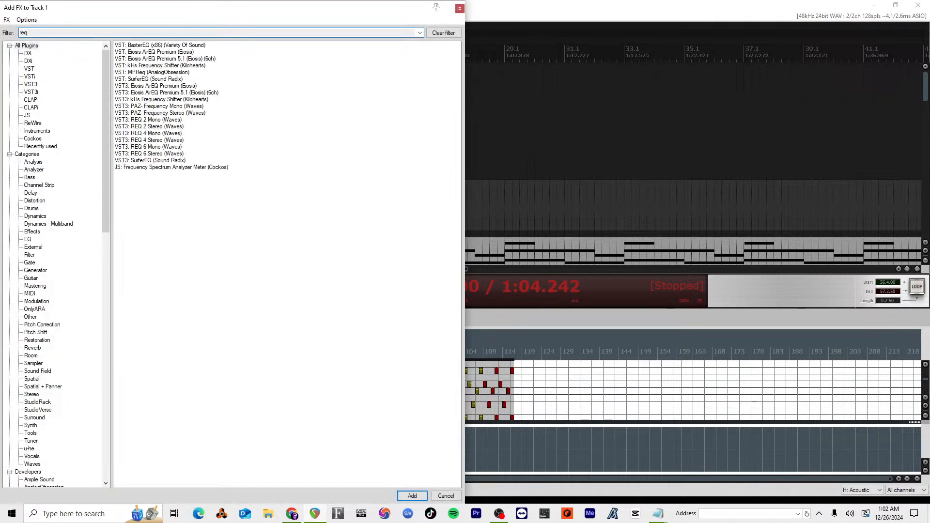
double_click(153, 120)
drag(151, 19, 362, 135)
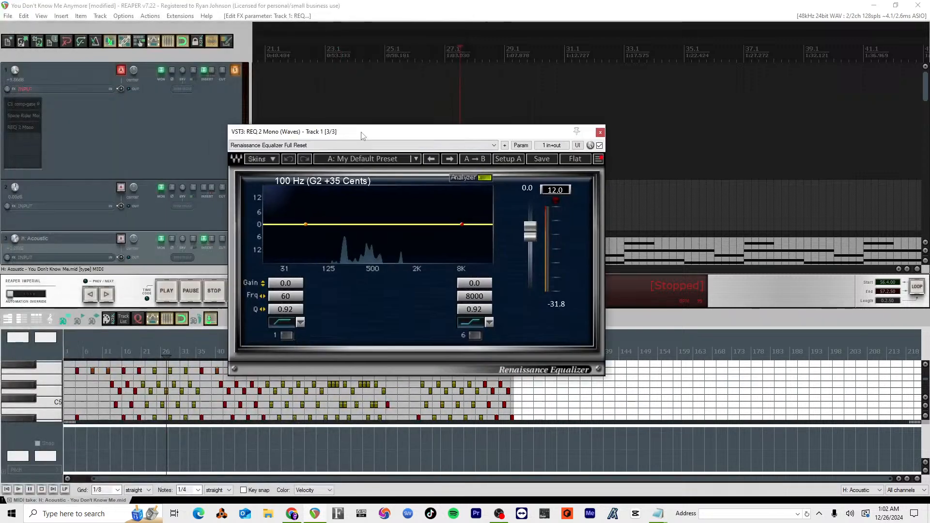
drag(40, 127, 33, 114)
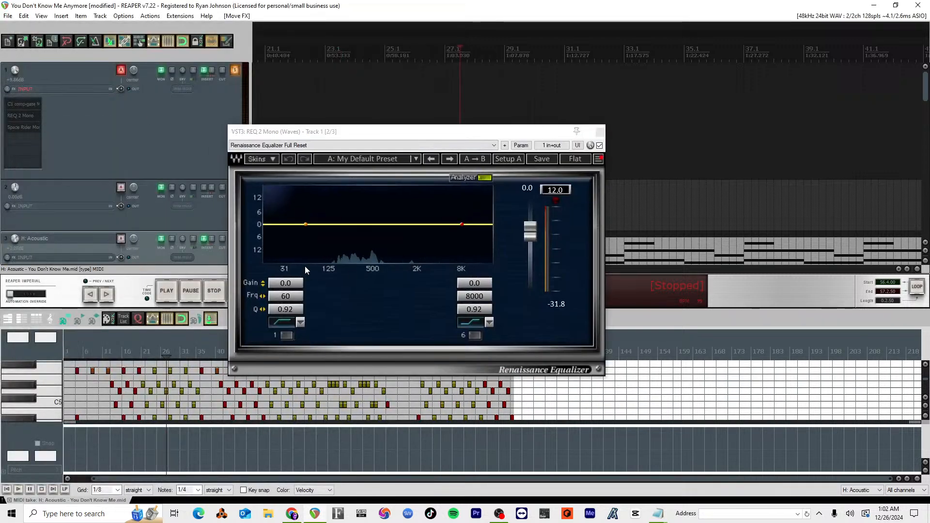
Step: Set the REQ 2 low-cut band on track 1 to 91 Hz with a Q of 1.35 and close the plug-in
drag(306, 224, 319, 224)
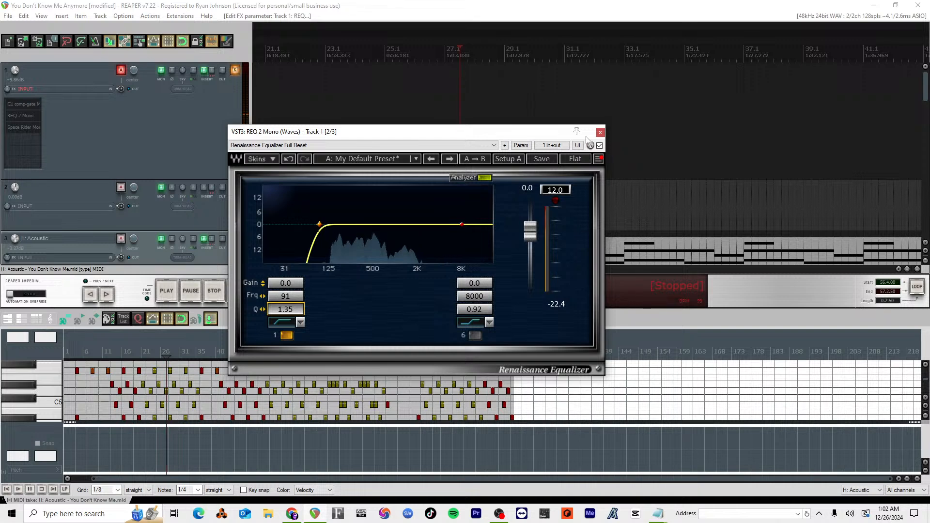
drag(286, 296, 285, 318)
click(600, 132)
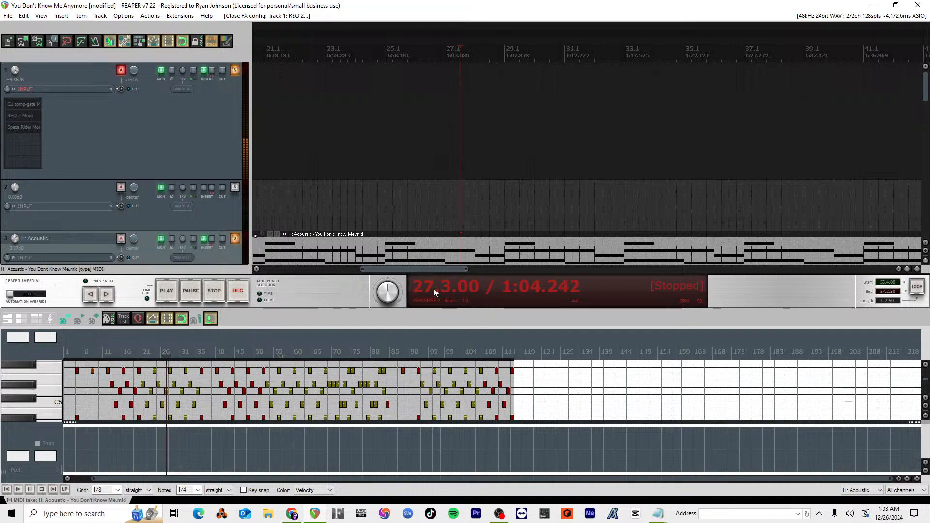
Step: Show the mixer and go through the Gospel No Vib, H: Violin Section and Violin Section tracks
scroll(353, 171, down, 5)
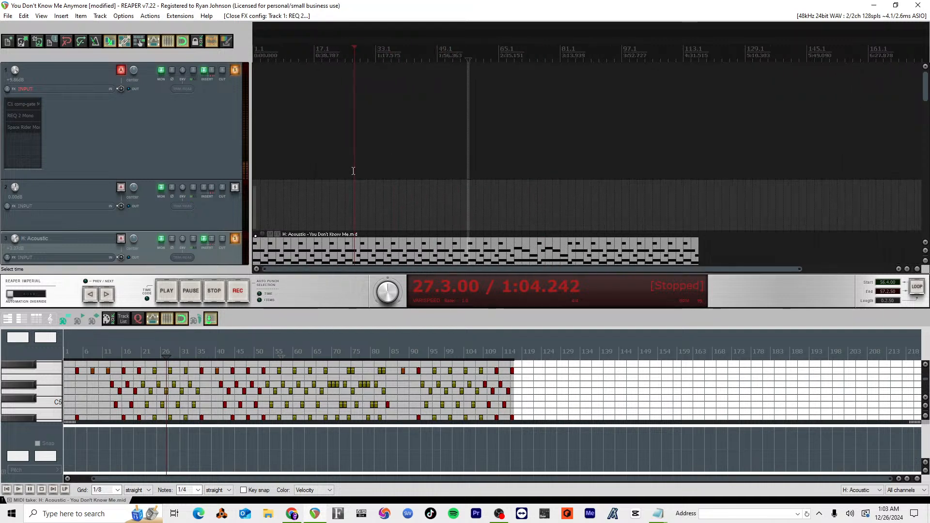
key(ctrl+m)
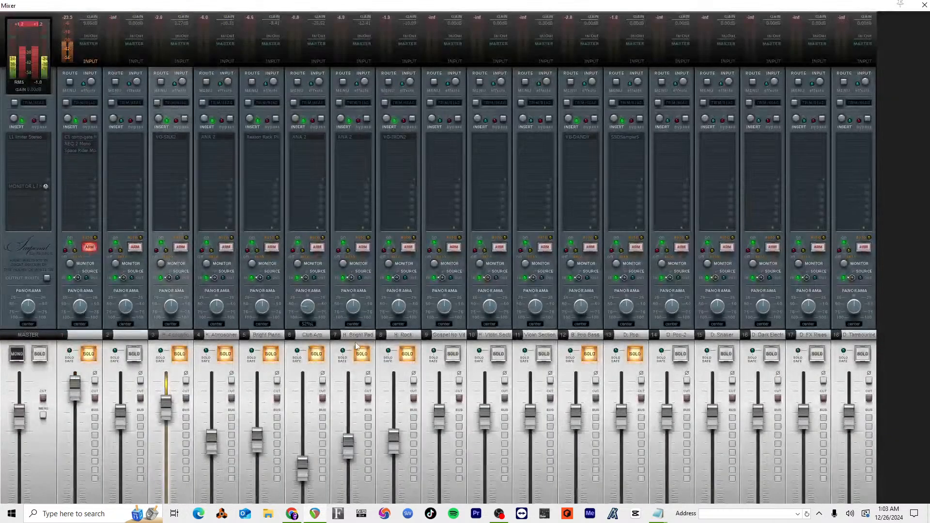
click(447, 336)
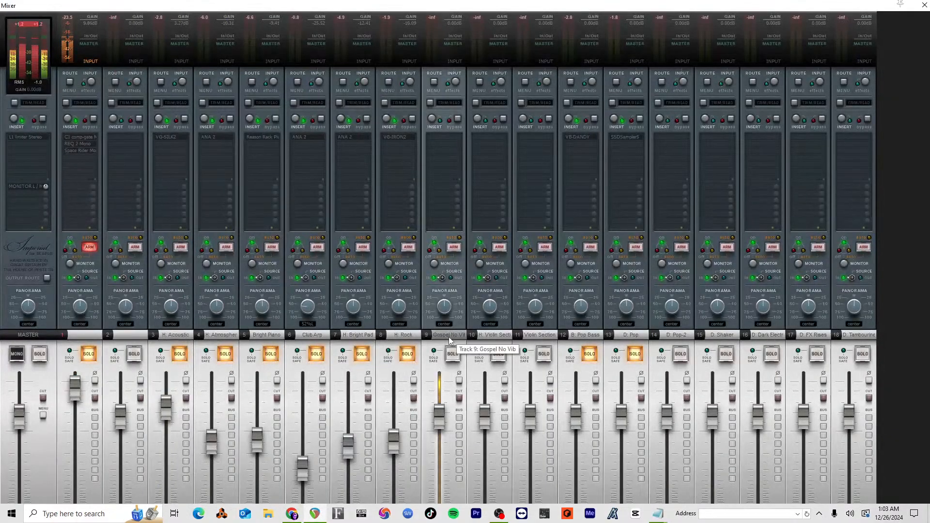
click(499, 342)
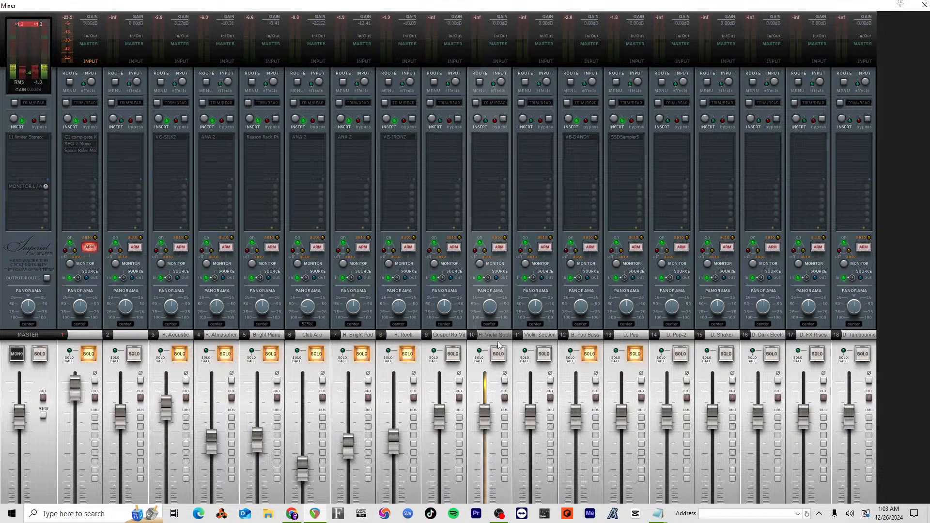
click(543, 341)
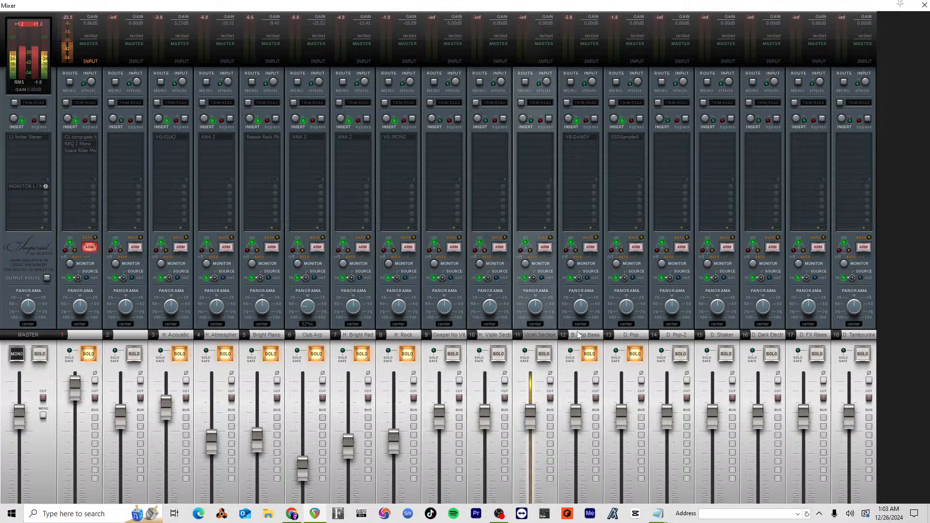
Step: Switch to Hookpad and examine the harmony, bass and drum parts used in Band 7 of the chorus
key(alt+Tab)
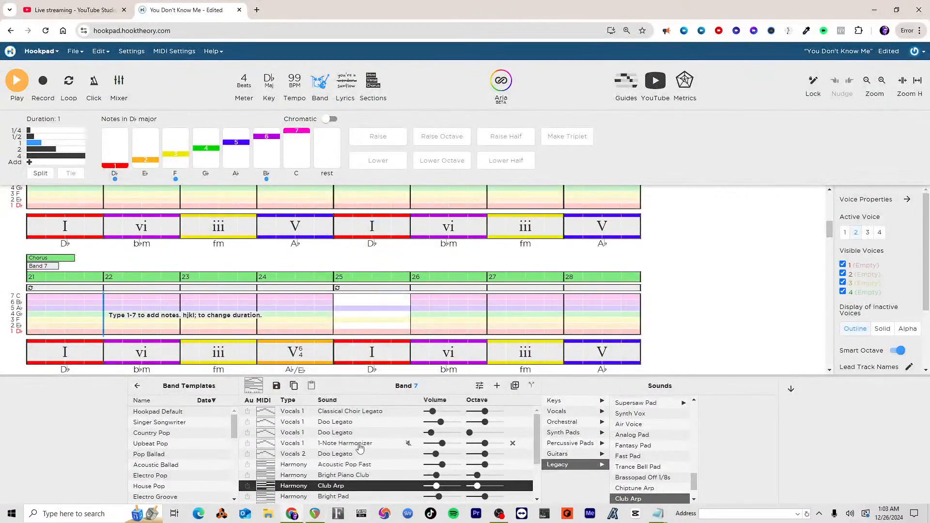
scroll(360, 448, down, 3)
scroll(316, 456, up, 1)
scroll(316, 456, down, 1)
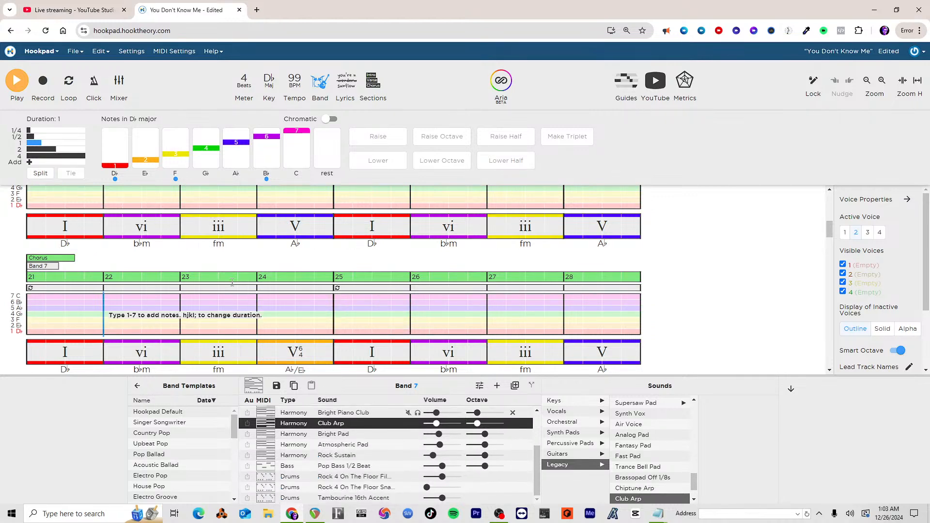
scroll(149, 298, down, 1)
scroll(301, 495, down, 1)
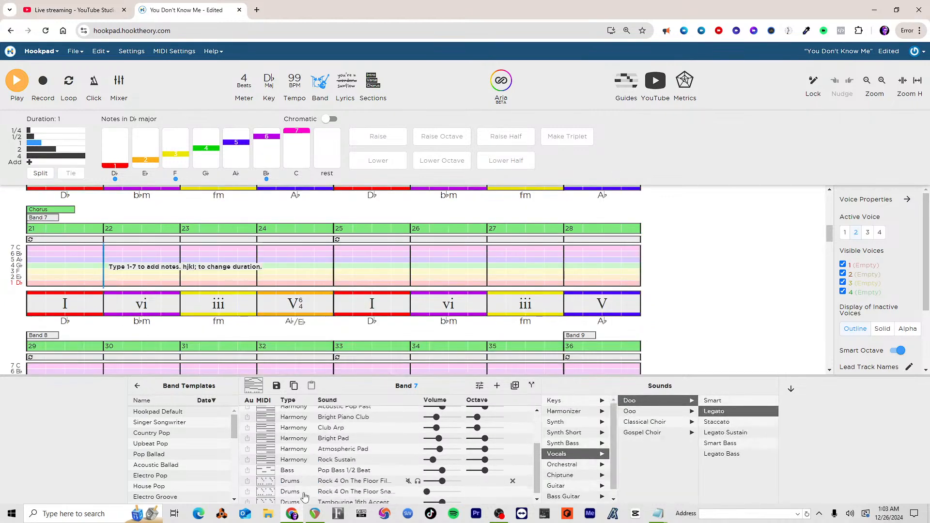
scroll(304, 497, up, 1)
scroll(304, 495, down, 3)
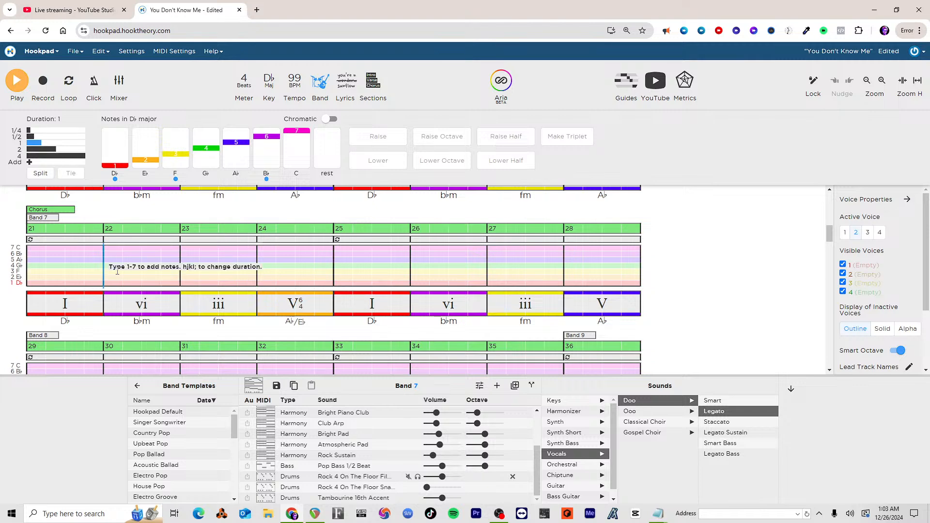
Step: Examine the instrument lists of the following bands, from the verse at bar 37 to Band 17 of the bridge
scroll(73, 280, down, 3)
click(52, 331)
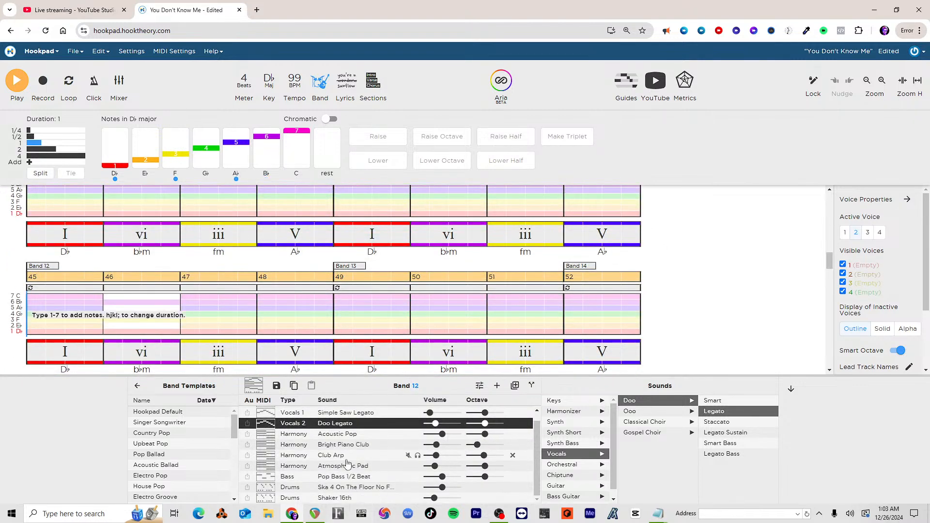
scroll(51, 242, down, 2)
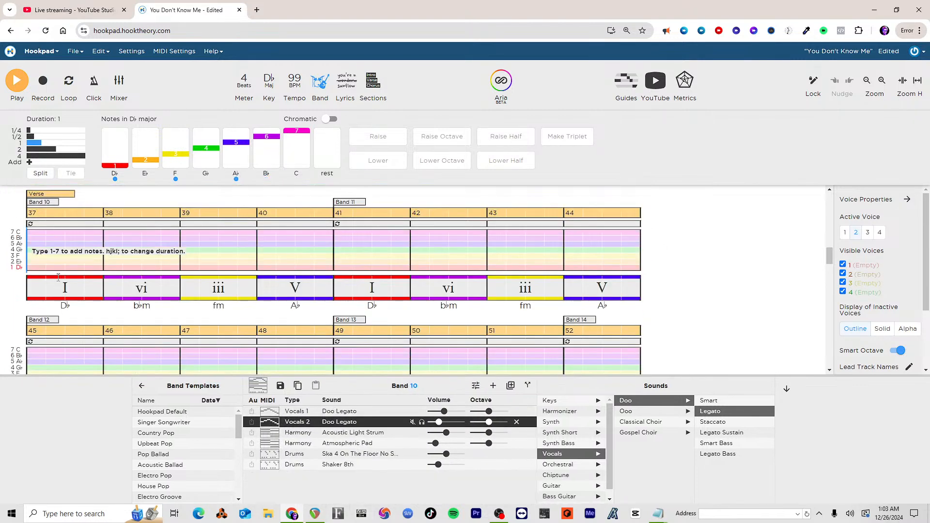
click(78, 339)
scroll(350, 498, down, 3)
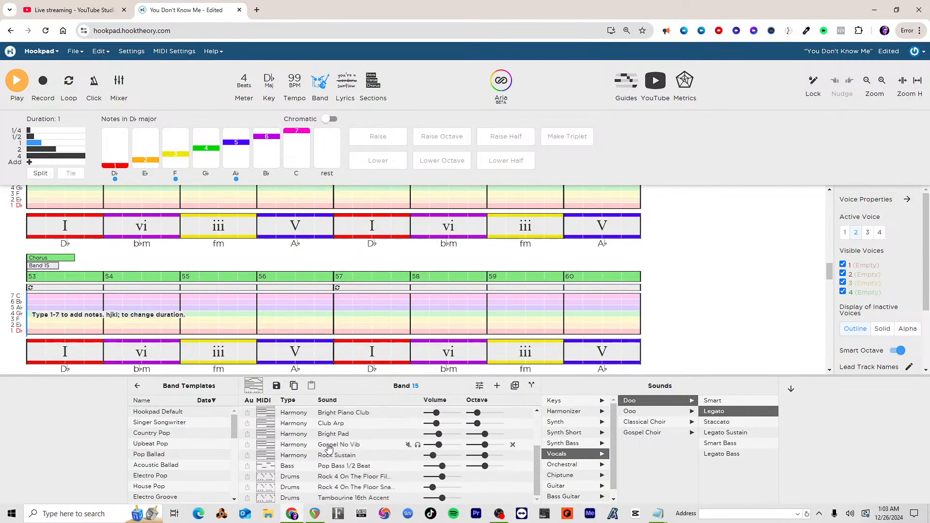
scroll(189, 334, down, 3)
click(173, 301)
scroll(177, 321, down, 2)
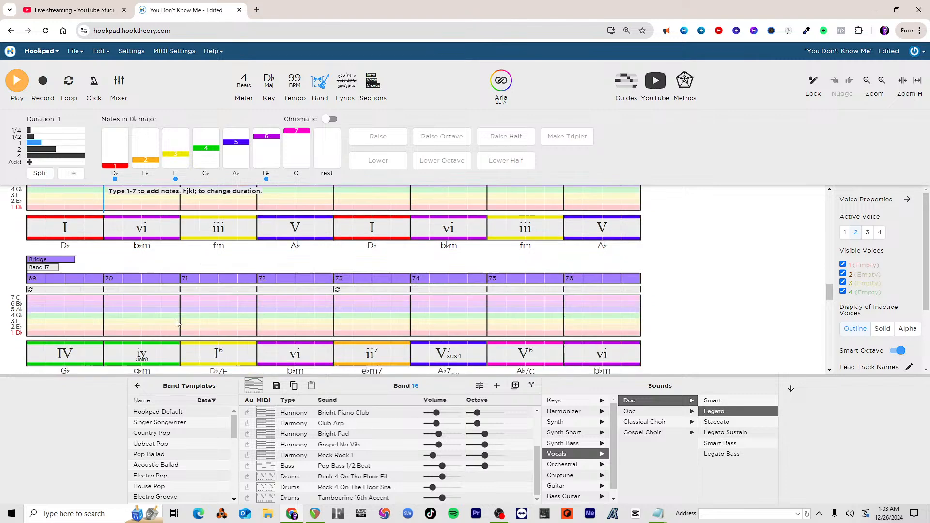
click(177, 317)
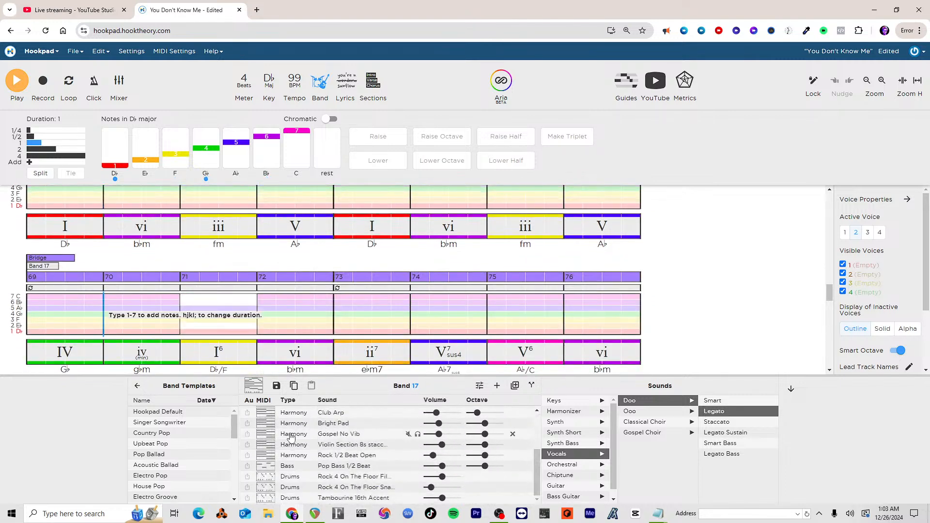
Step: Solo the Gospel No Vib part in Band 17, audition it in the bridge and unsolo it
click(333, 435)
click(417, 433)
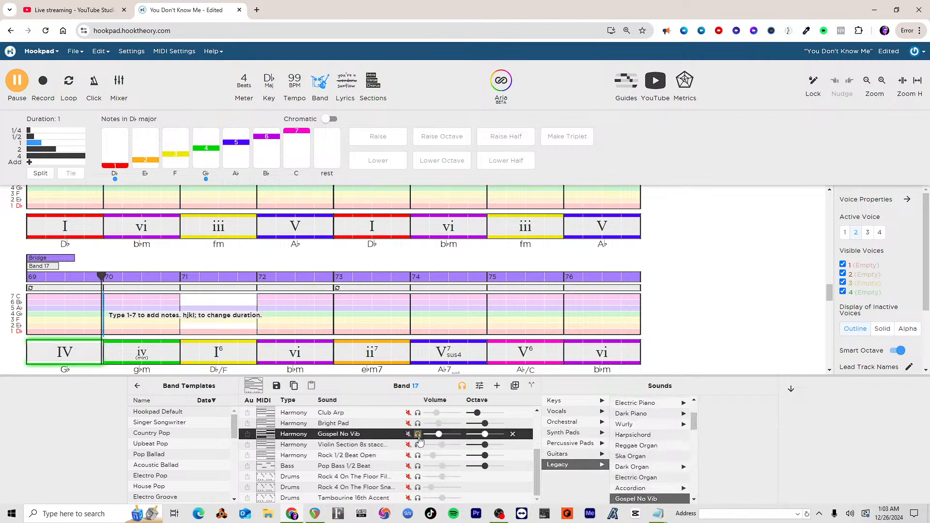
key(space)
click(417, 433)
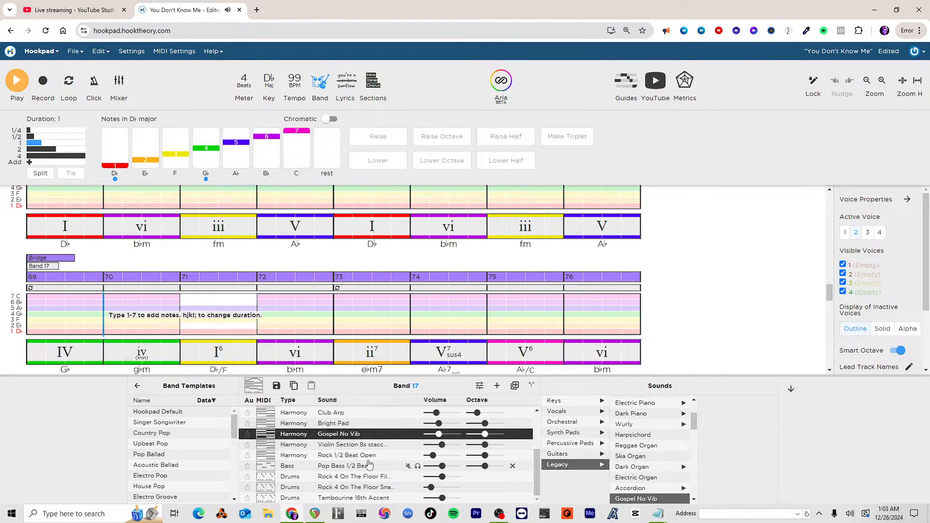
Step: Solo the Violin Section 8s staccato part in Band 17, audition it in the bridge and unsolo it
click(349, 444)
click(418, 444)
key(space)
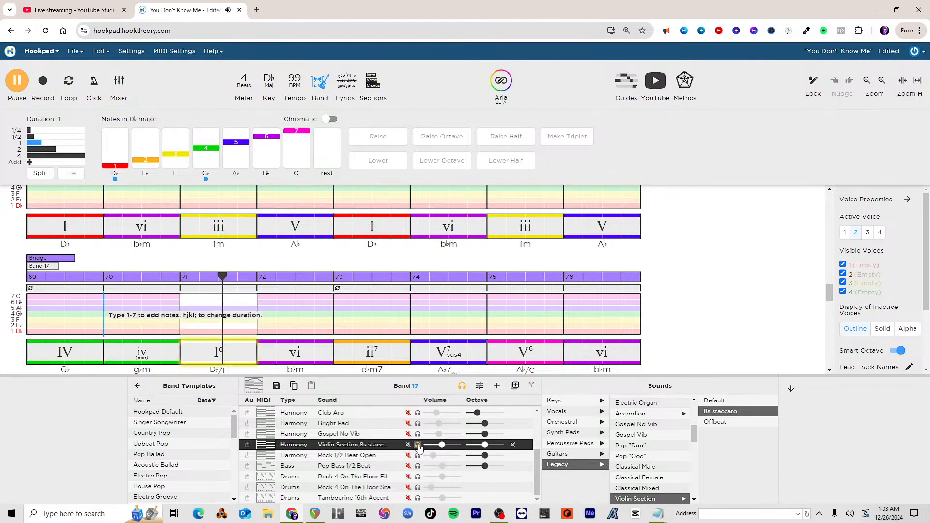
key(space)
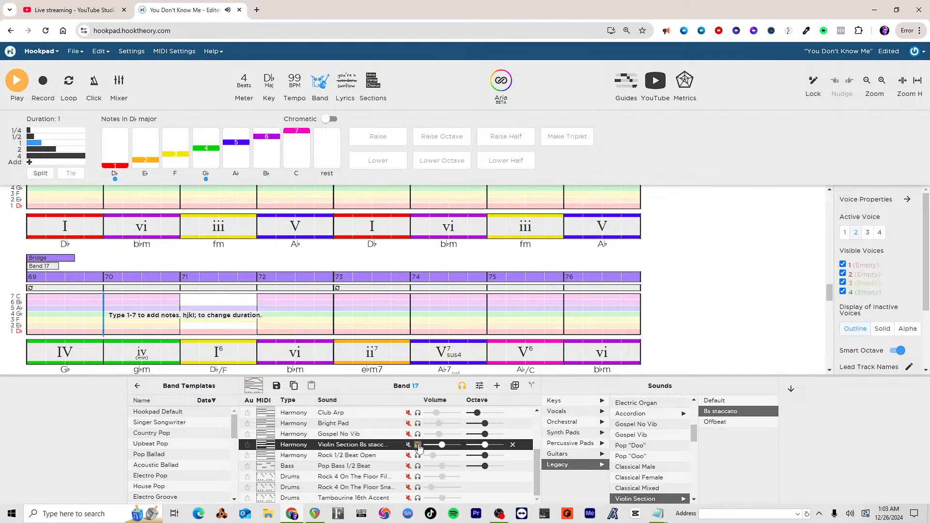
click(419, 446)
Step: Switch to REAPER, solo the H: Violin Section track and add the Reason Rack Plugin instrument to it
key(alt+Tab)
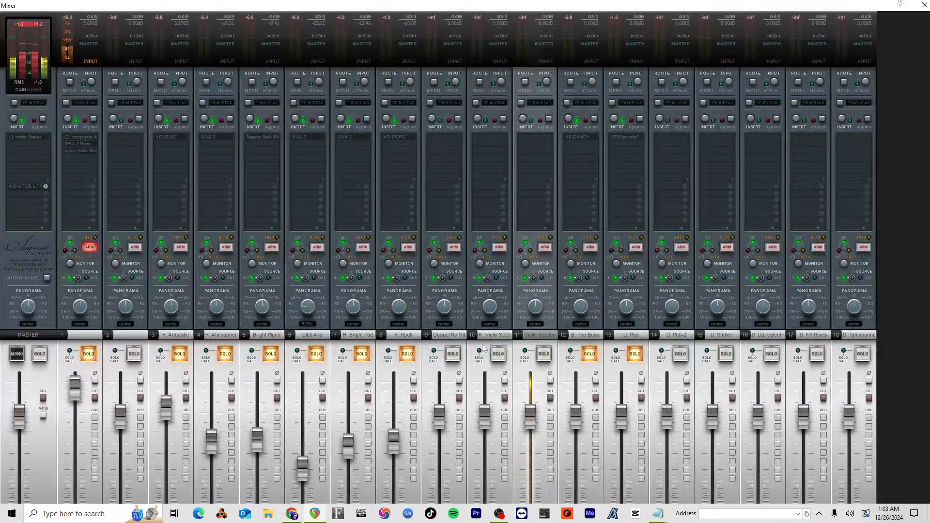
click(491, 340)
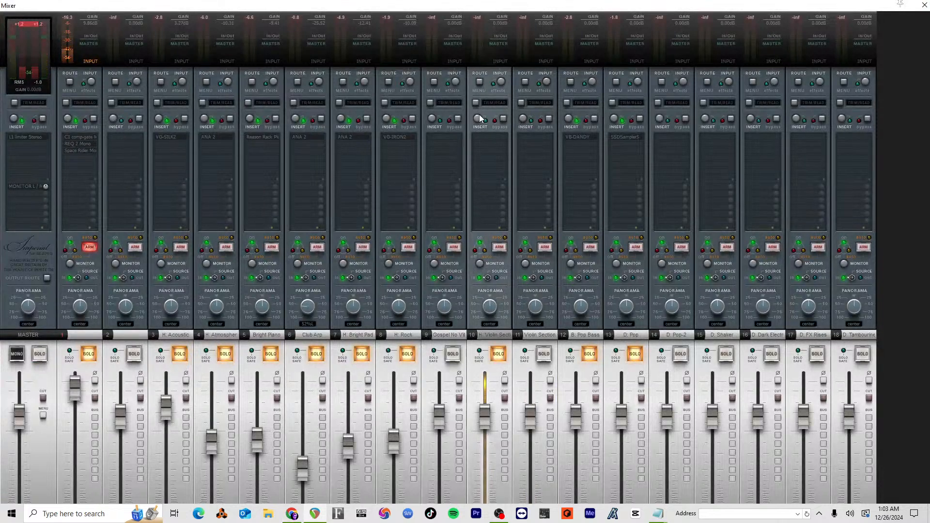
double_click(486, 139)
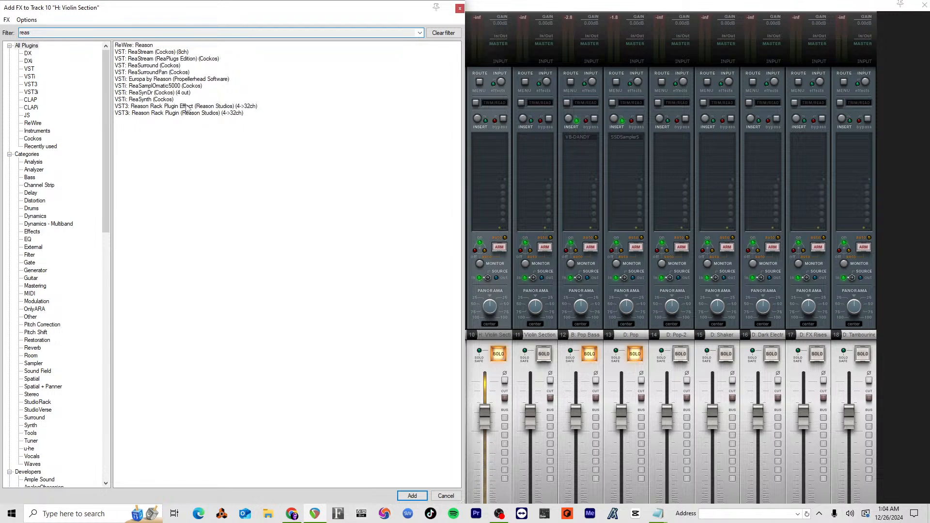
double_click(187, 113)
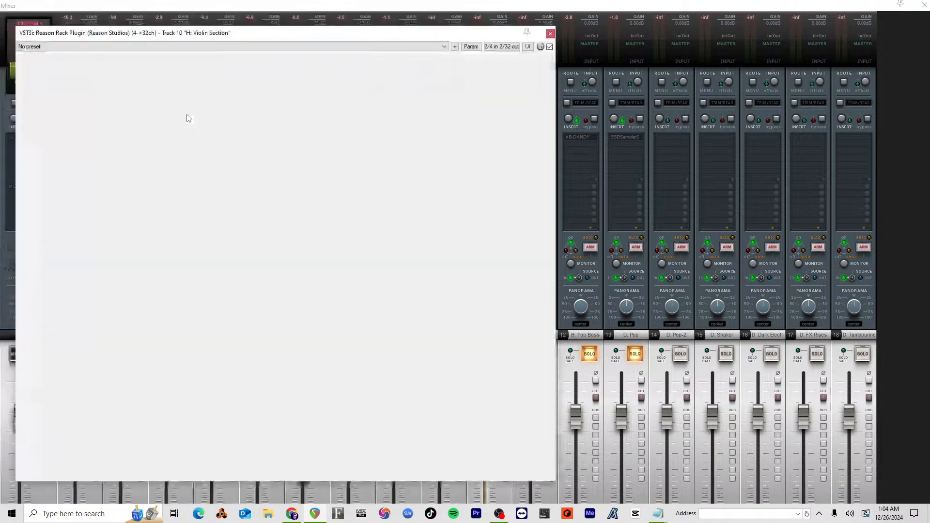
drag(365, 33, 560, 36)
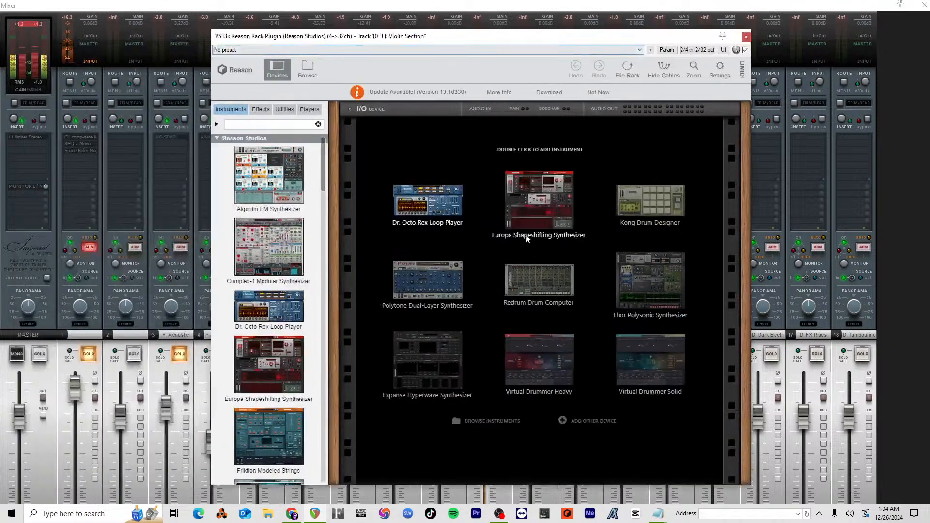
Step: Find Friktion Modeled Strings among the Reason instruments and add it to the violin track's rack
scroll(310, 269, down, 8)
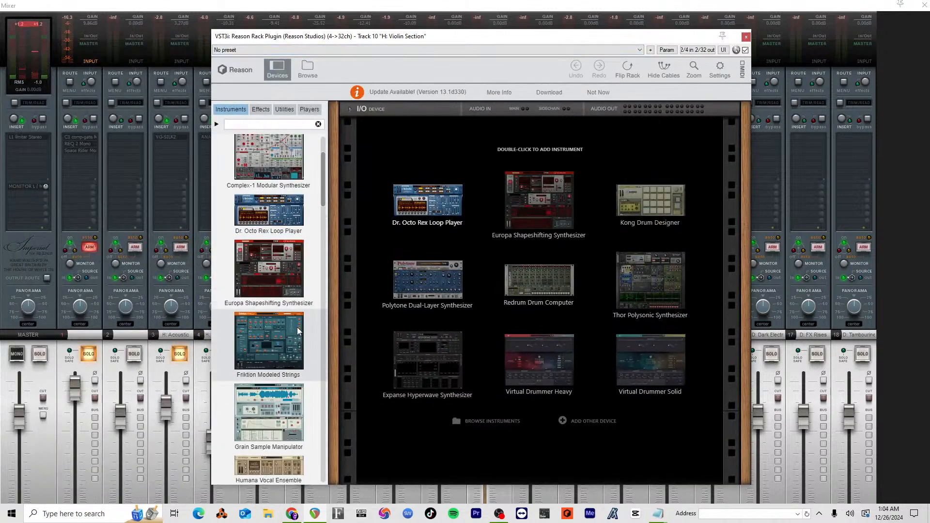
scroll(271, 288, down, 10)
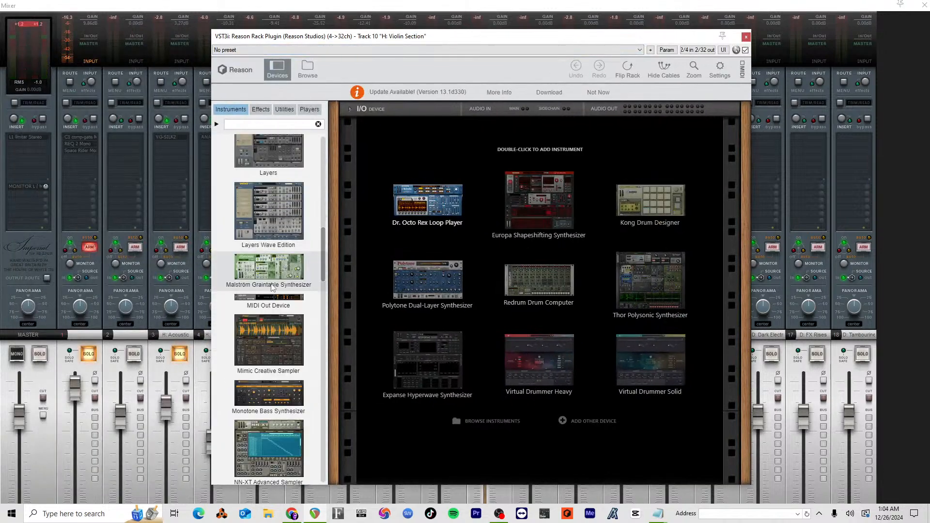
scroll(265, 143, down, 10)
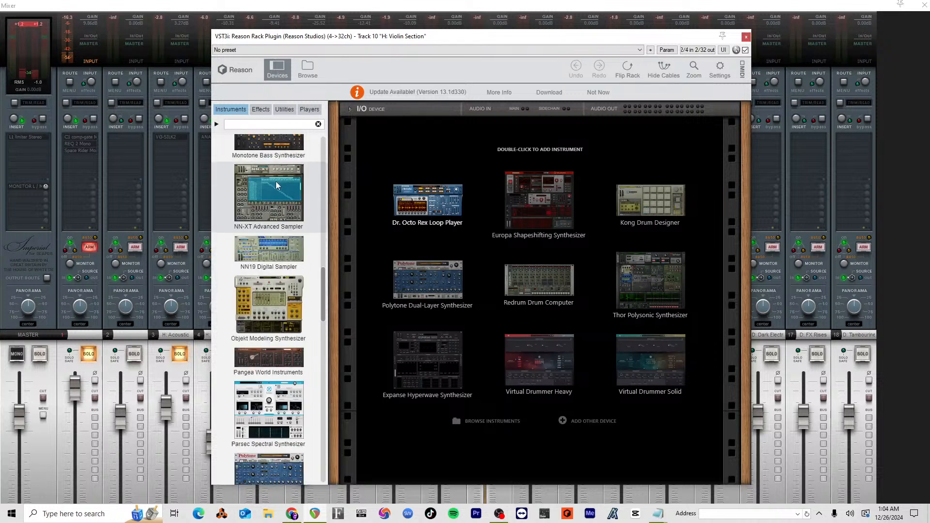
scroll(275, 224, down, 5)
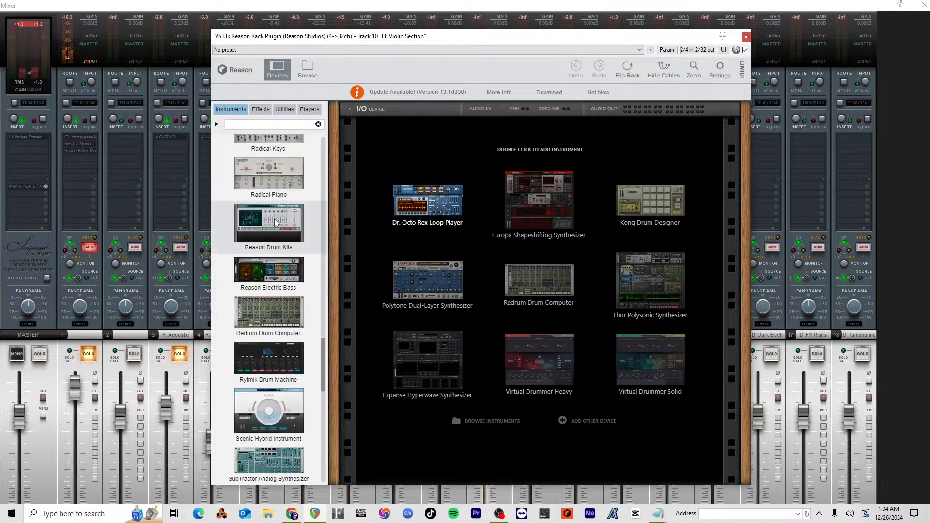
scroll(276, 222, up, 12)
scroll(276, 221, up, 15)
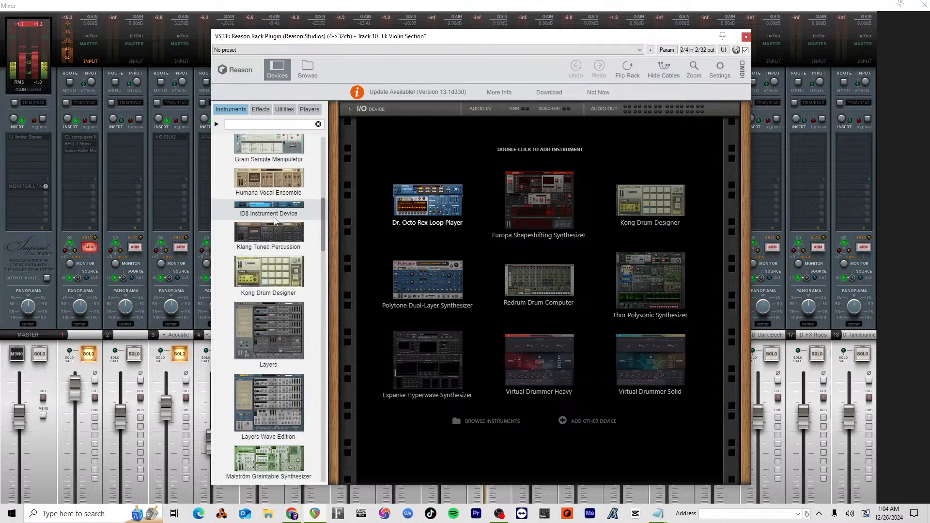
scroll(275, 217, down, 4)
drag(272, 293, 575, 265)
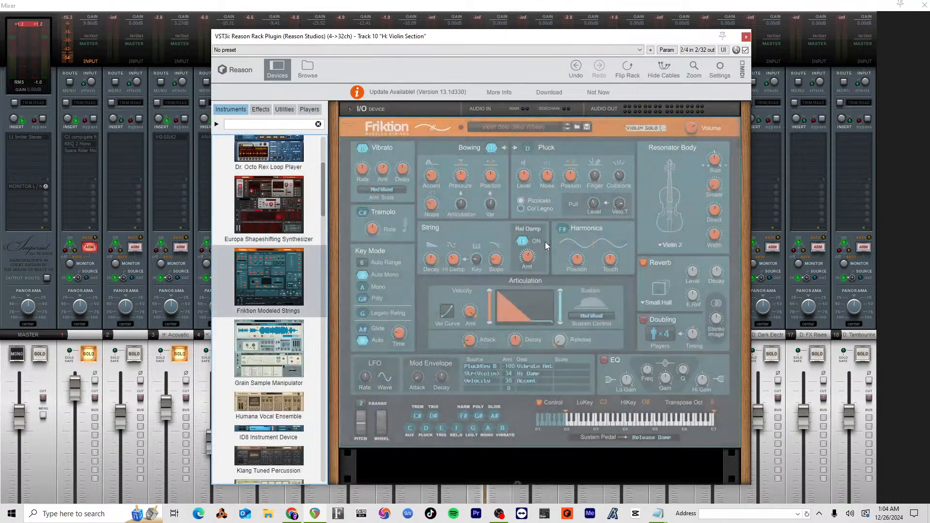
Step: Show the arrangement and start playback at about bar 65 to audition the violin part
drag(675, 38, 286, 77)
click(333, 76)
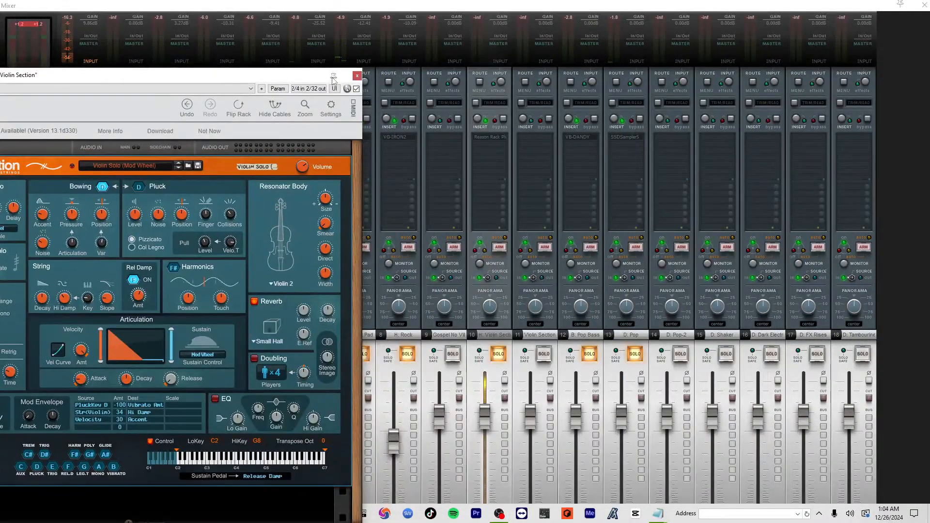
click(485, 347)
key(ctrl+m)
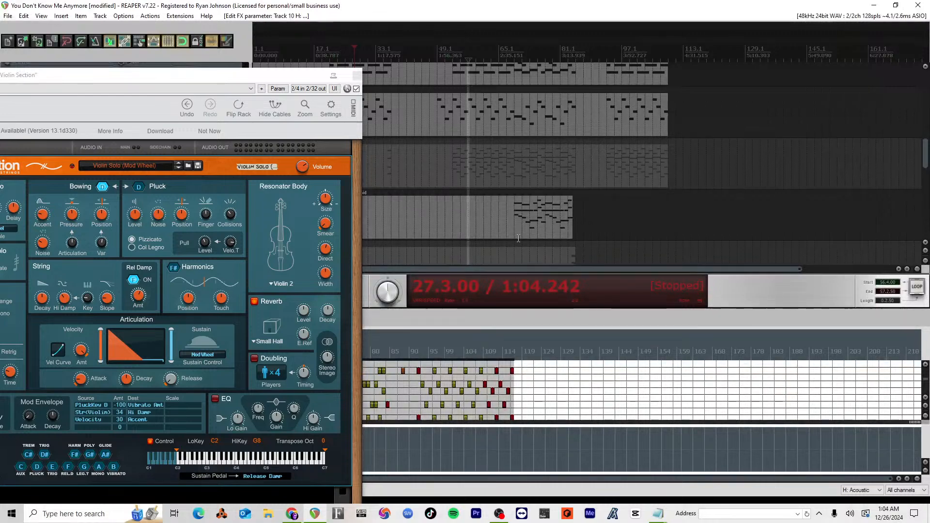
scroll(499, 124, down, 3)
drag(260, 80, 483, 286)
click(435, 55)
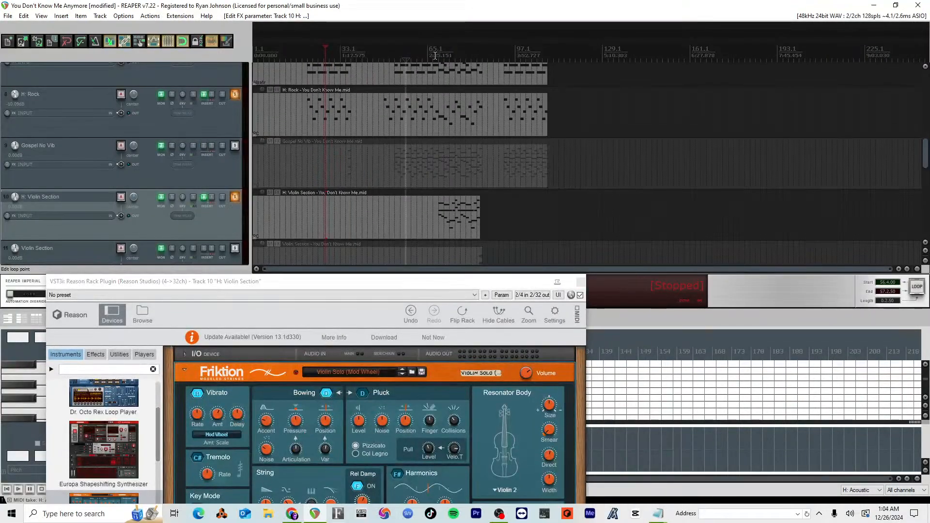
key(space)
Step: Return to the mixer and lower the H: Violin Section volume to about -8.6 dB
drag(462, 283, 759, 49)
key(ctrl+m)
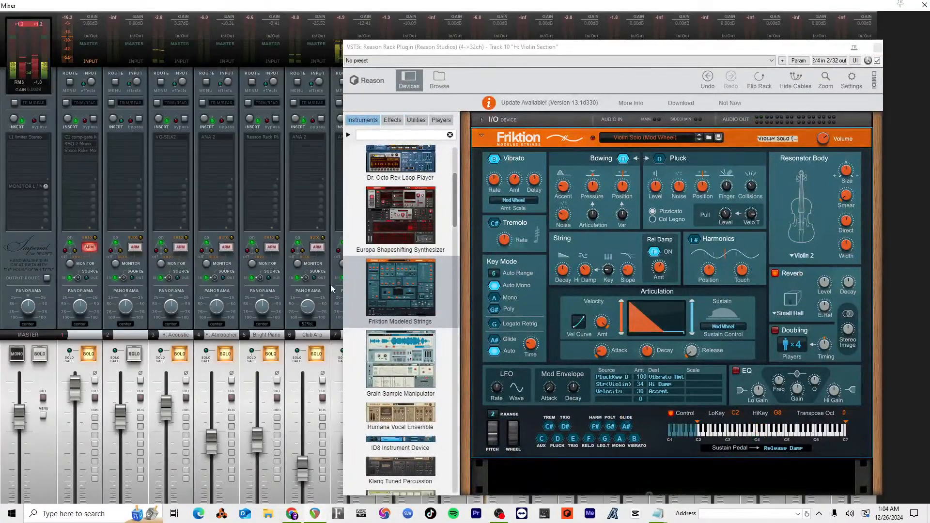
drag(542, 49, 820, 41)
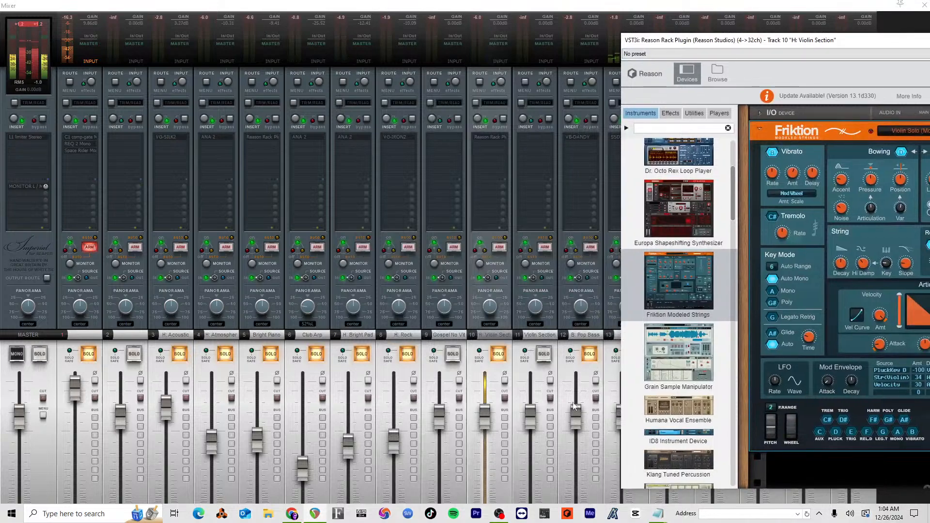
drag(485, 412, 485, 432)
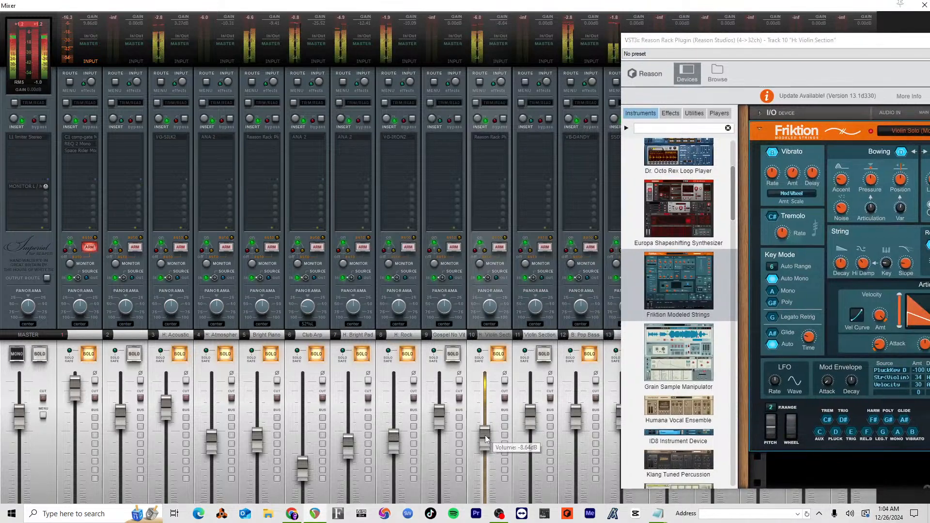
Step: Load the Sunken Orchestra (Mod Wheel) patch in Friktion and raise the H: Violin Section fader
drag(769, 45, 139, 33)
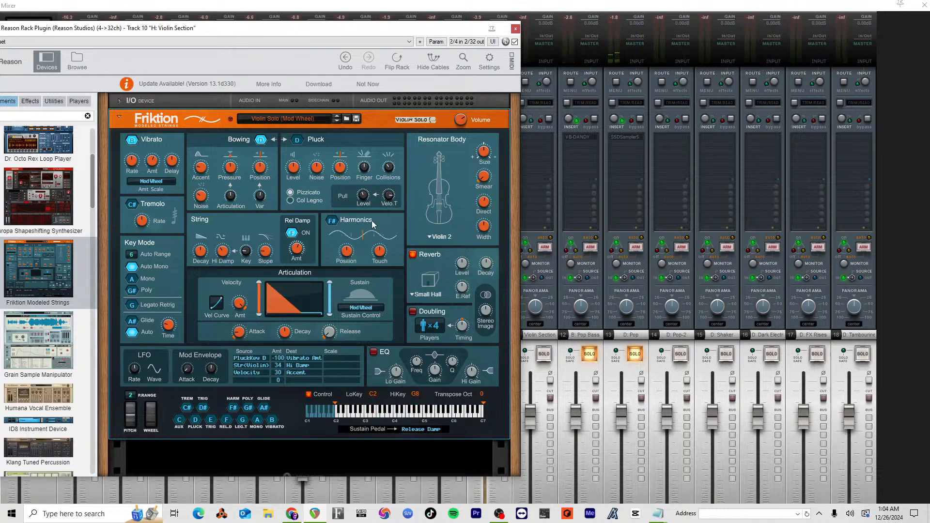
click(348, 119)
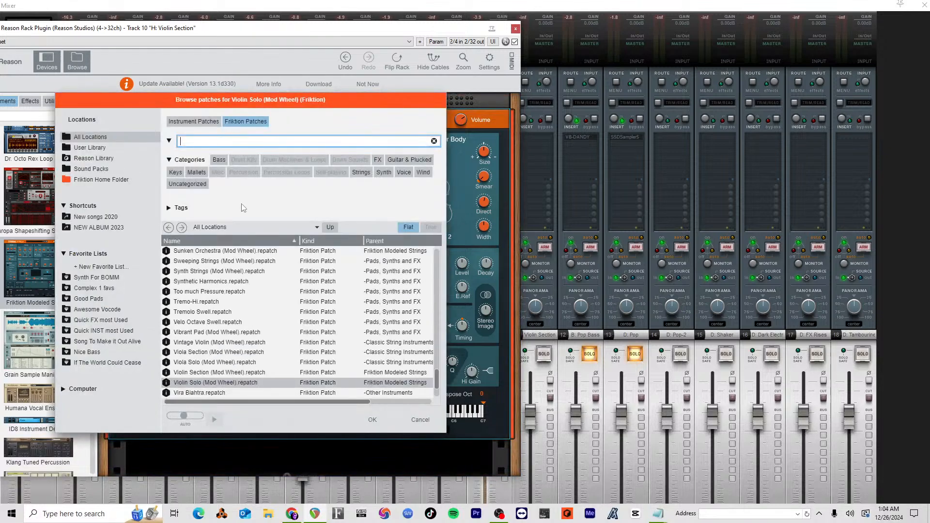
double_click(252, 251)
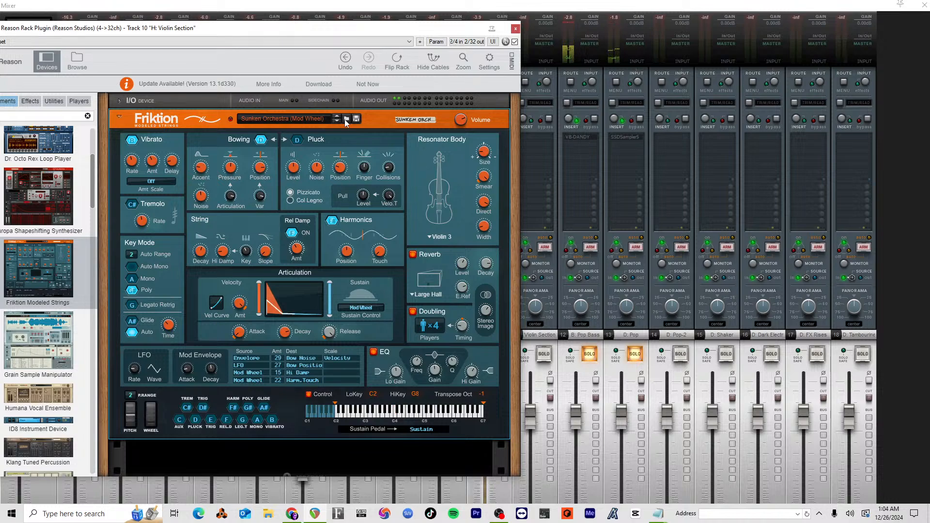
drag(360, 33, 214, 73)
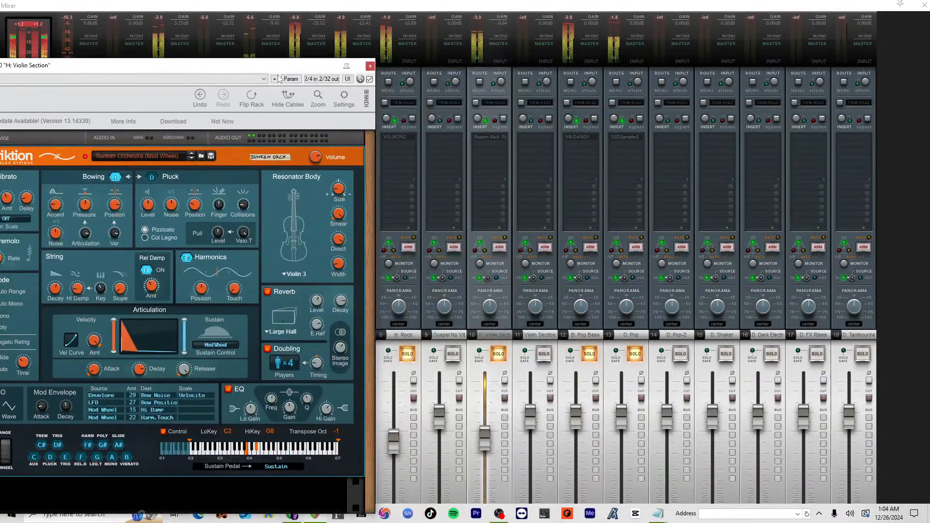
drag(491, 421, 488, 416)
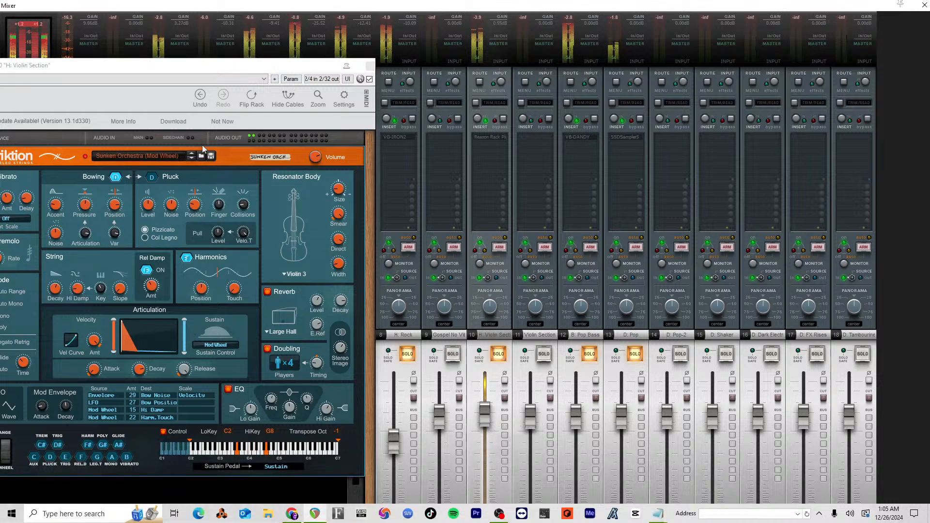
drag(482, 419, 483, 420)
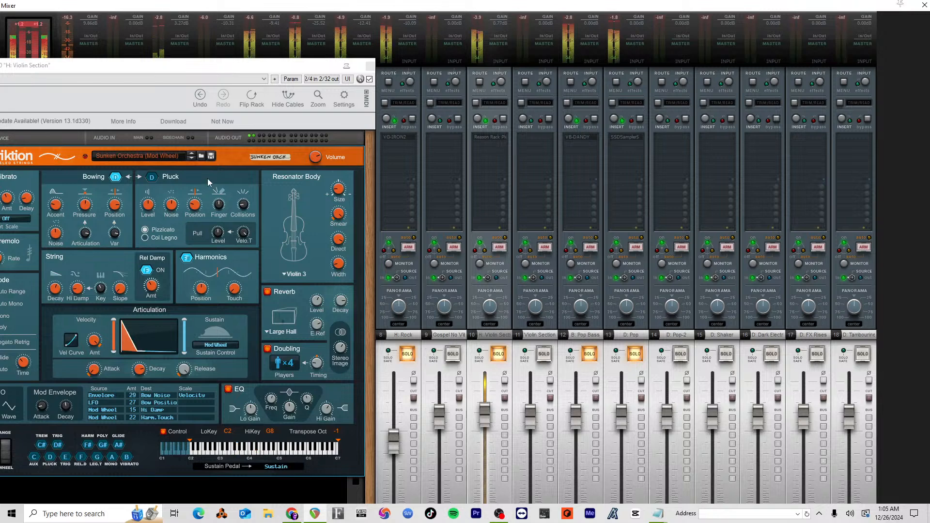
Step: Advance through the Friktion patches from Sweeping Strings to Synth Strings (Mod Wheel) and lower the violin track's fader
click(193, 158)
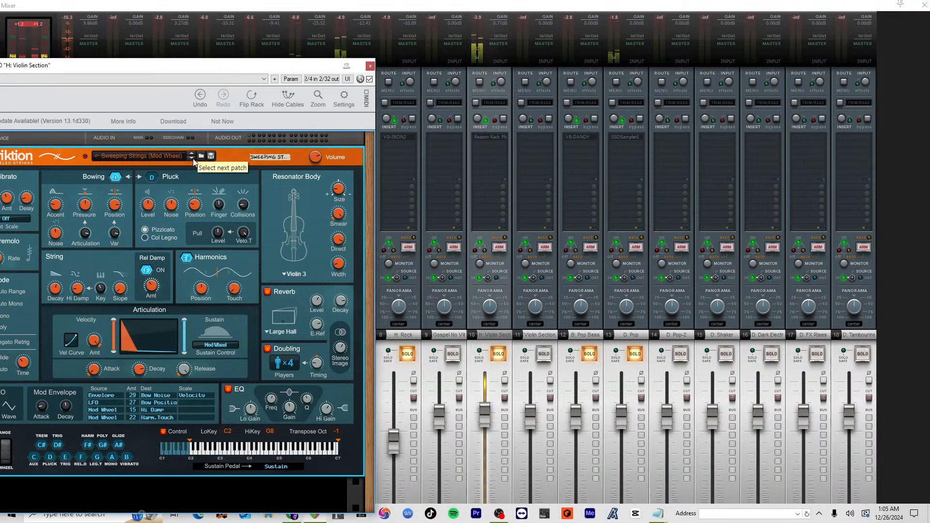
click(192, 159)
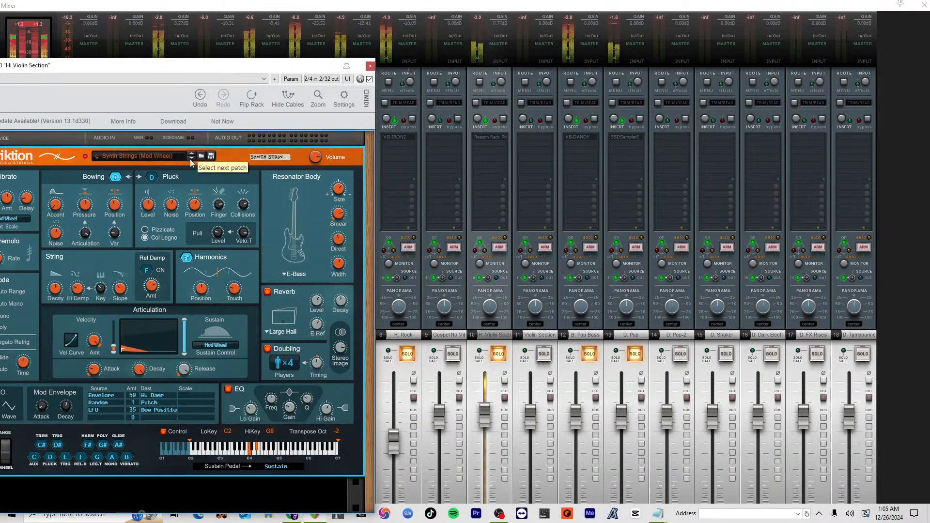
click(191, 158)
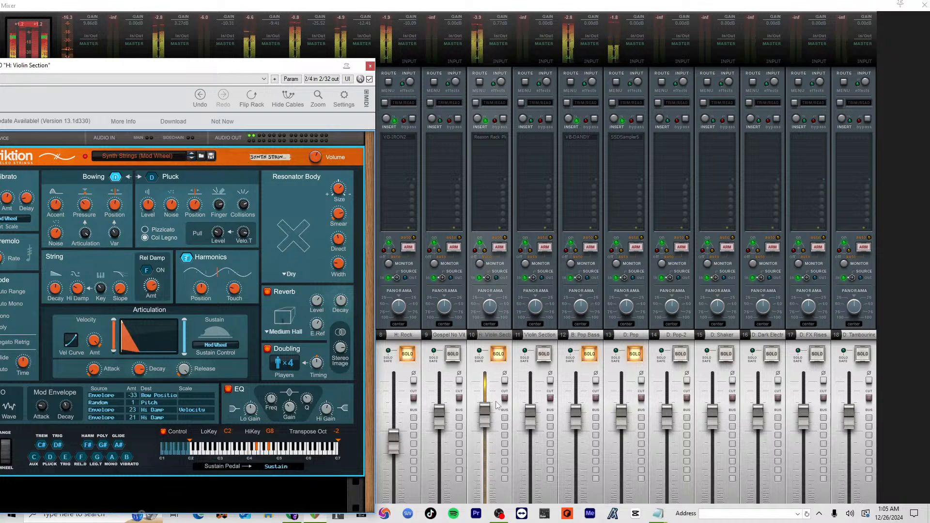
mouse_move(484, 409)
mouse_down()
mouse_move(484, 431)
mouse_move(490, 423)
mouse_up()
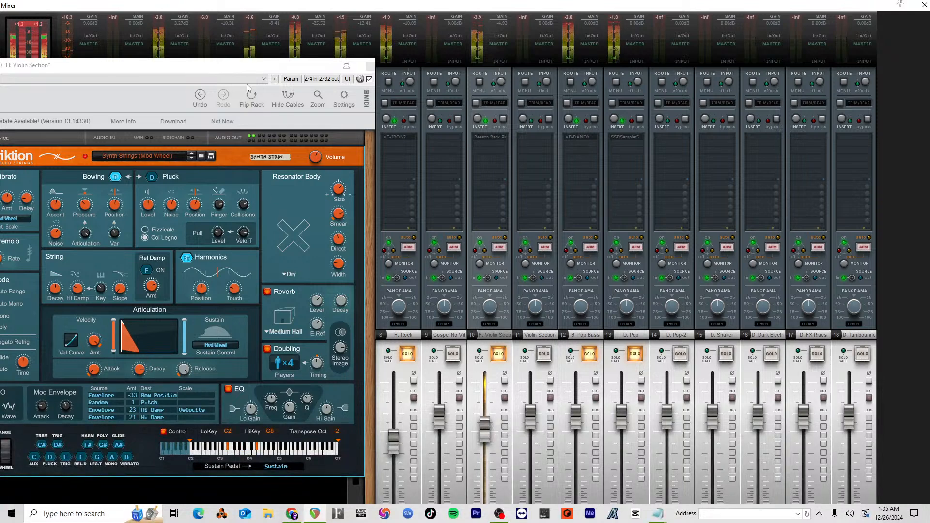
Step: Load the Synthetic Harmonics patch, compare Bowing with Pluck, keep Pluck and reduce the articulation envelope's peak level
drag(247, 66, 407, 57)
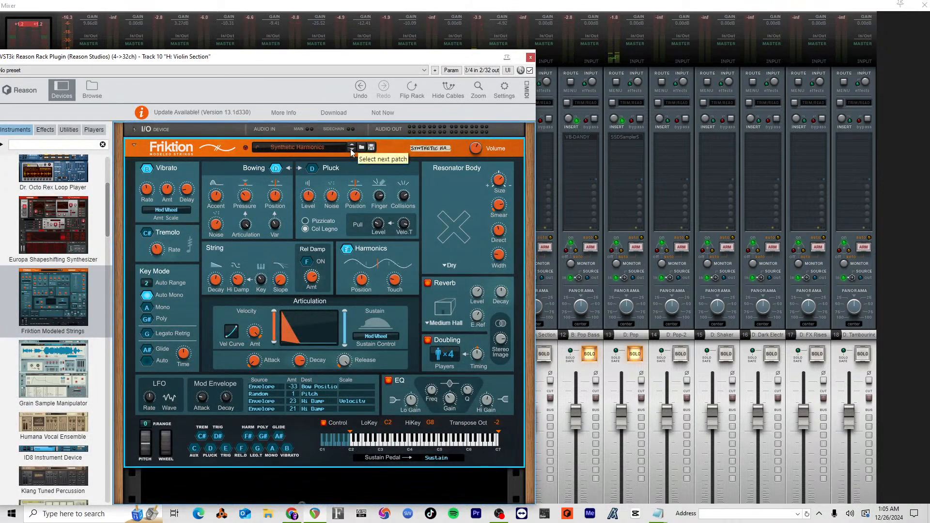
click(351, 151)
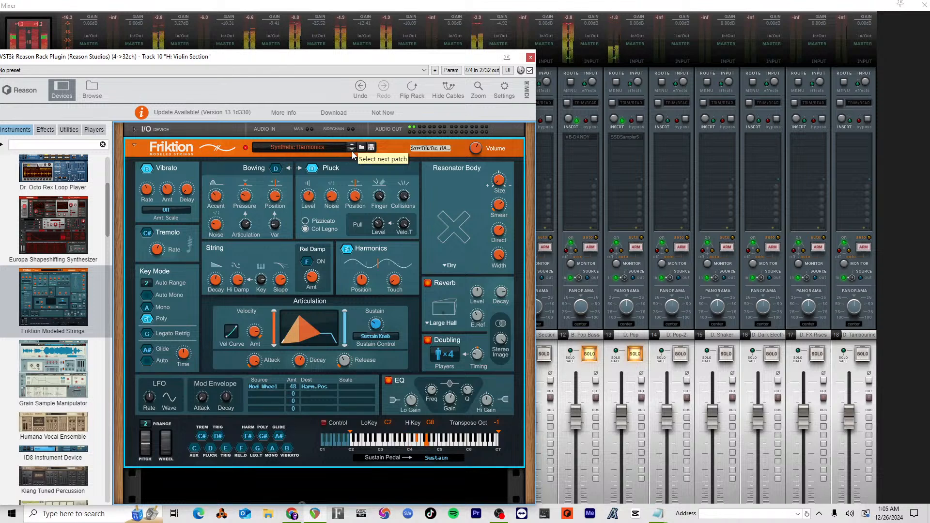
click(276, 168)
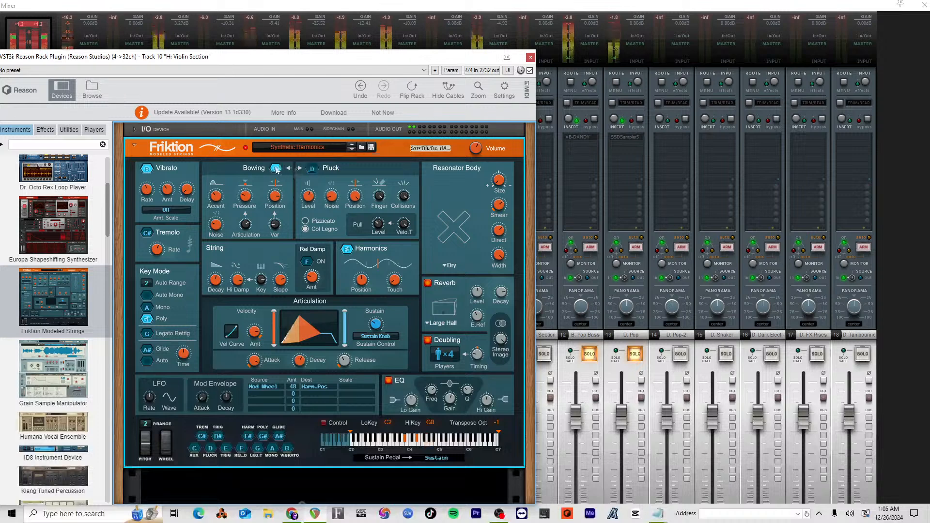
click(313, 170)
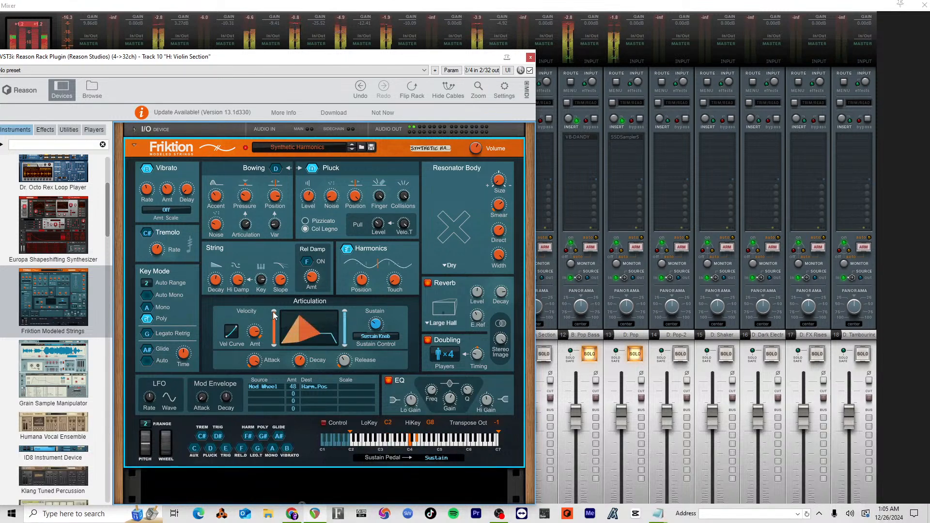
mouse_move(273, 314)
mouse_down()
mouse_move(279, 333)
mouse_move(281, 319)
mouse_up()
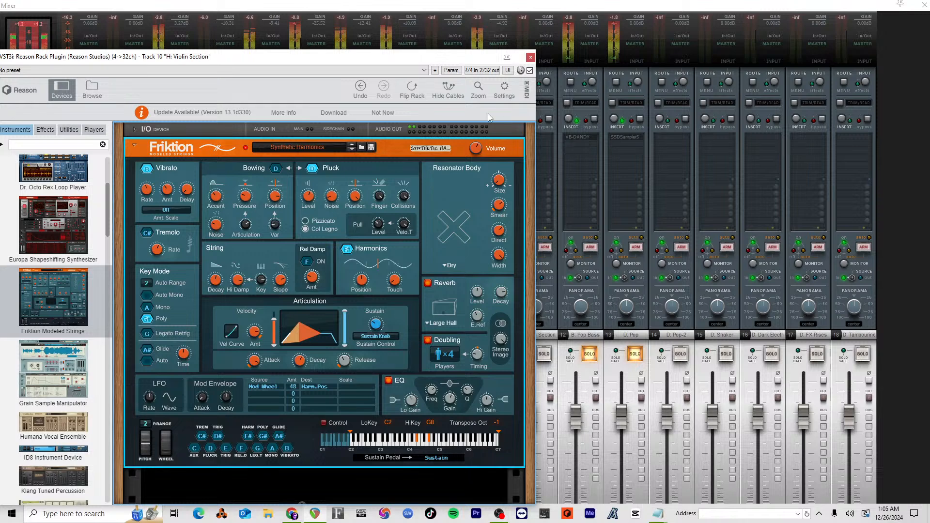
Step: Switch through the open windows to Chrome and bring up the YouTube Studio live streaming page
key(super)
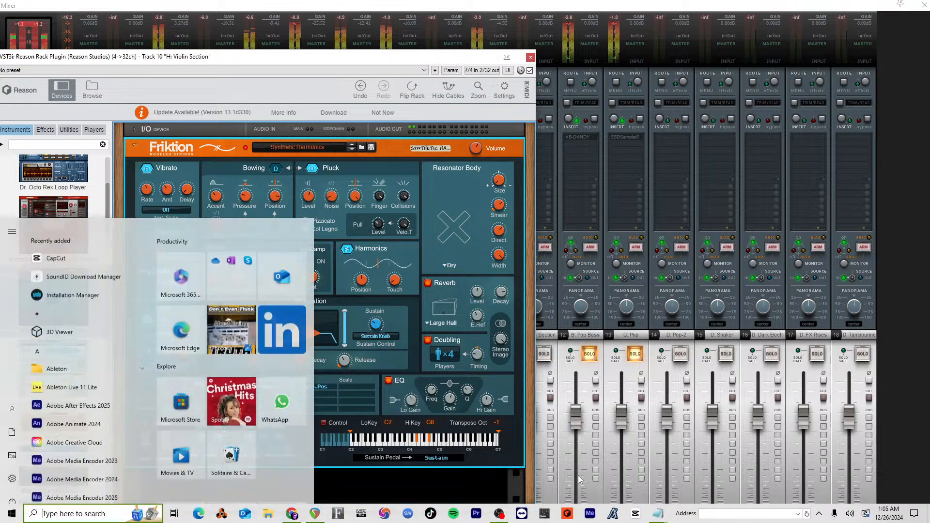
key(super)
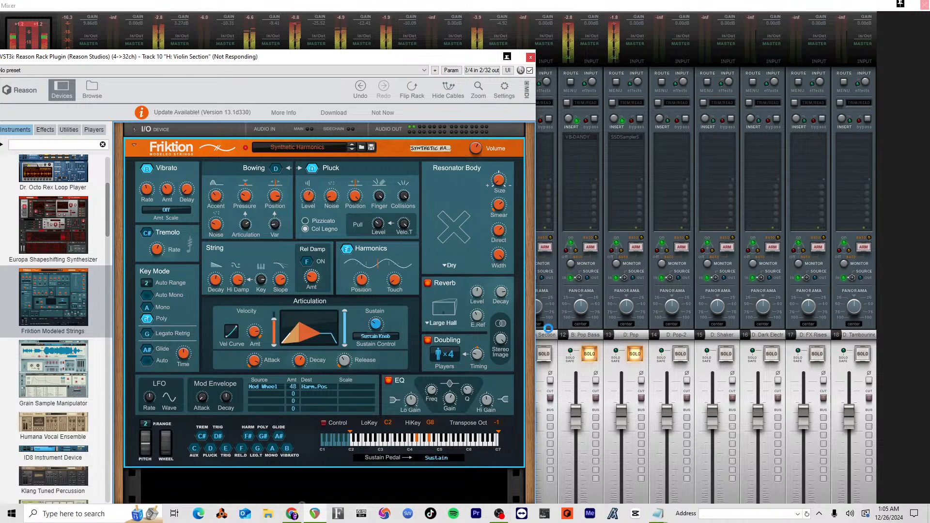
key(alt+Tab)
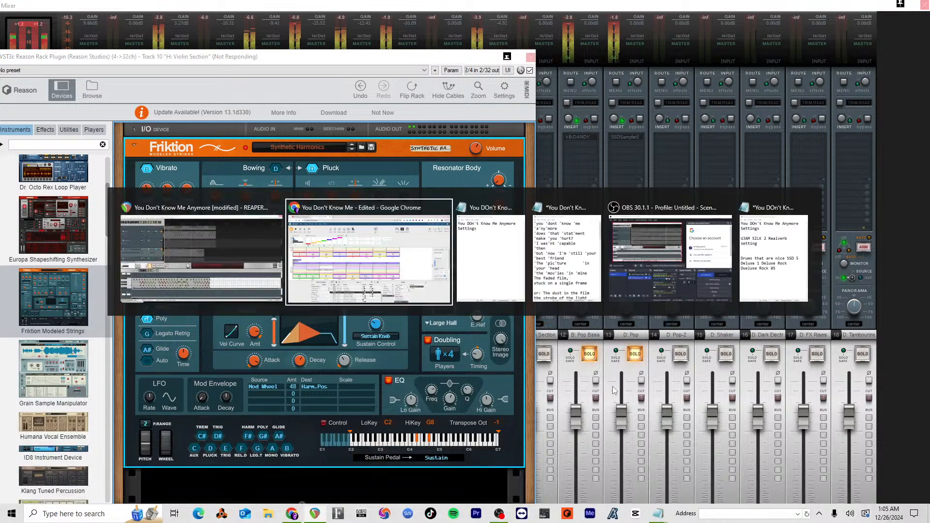
key(alt+Tab)
key(alt+Tab)
key(alt+Tab)
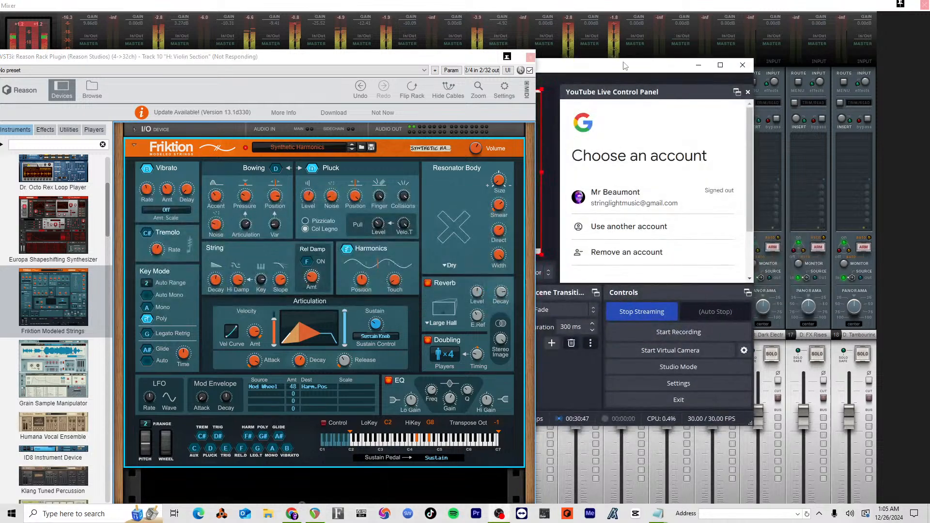
key(alt+Tab)
key(alt+Tab)
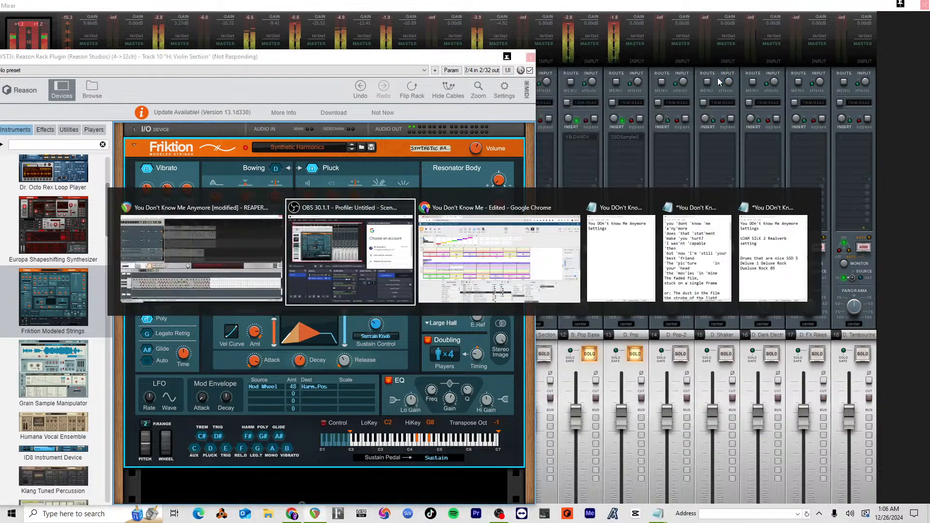
drag(881, 97, 724, 100)
click(805, 88)
key(alt+Tab)
key(alt+Tab)
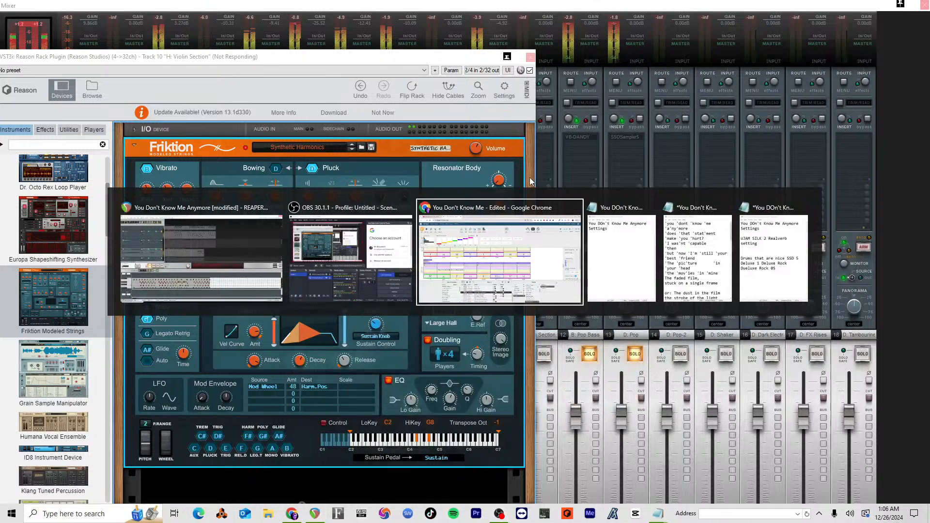
key(ctrl+Tab)
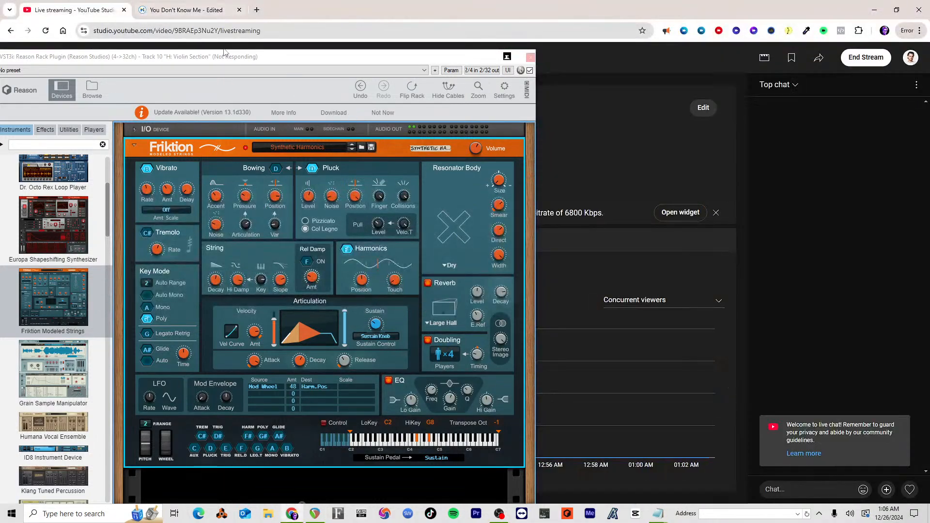
Step: Move the Reason Rack Plugin window clear of the stream preview and switch back to the REAPER mixer
drag(293, 59, 584, 82)
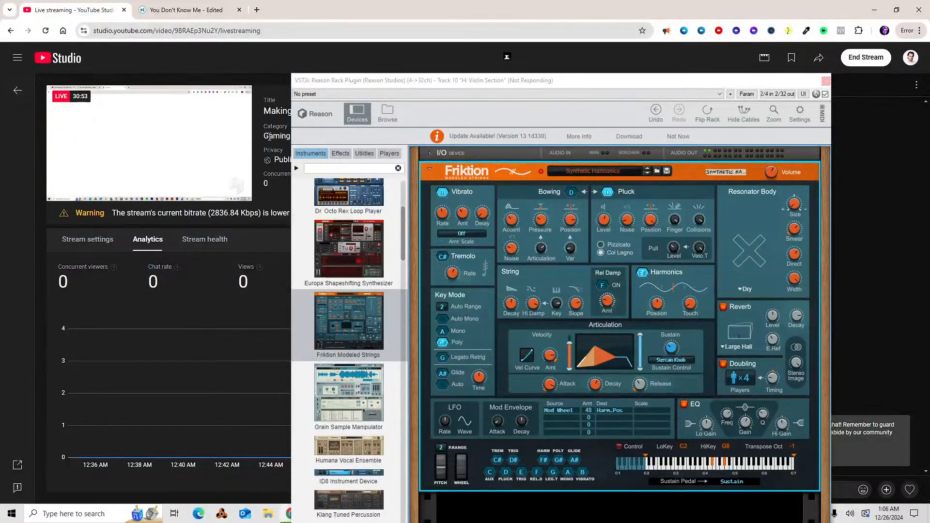
key(alt+Tab)
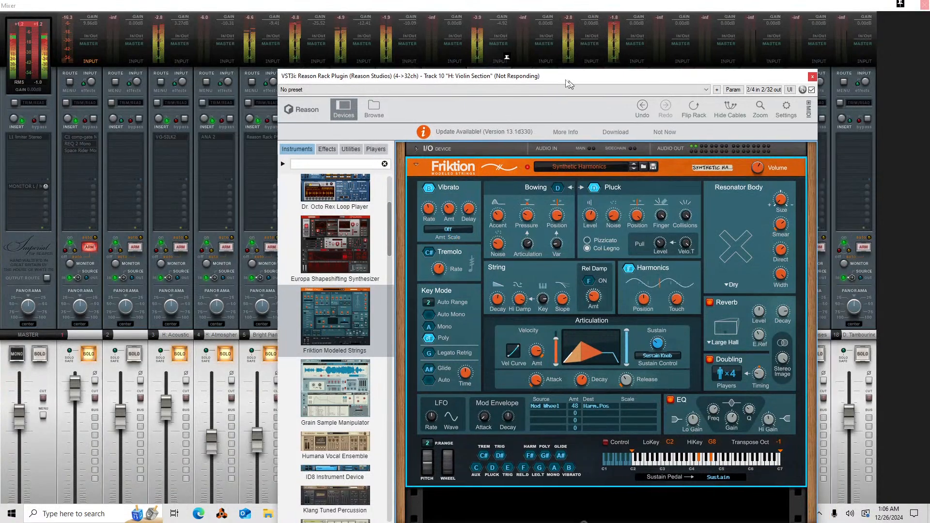
drag(569, 84, 491, 68)
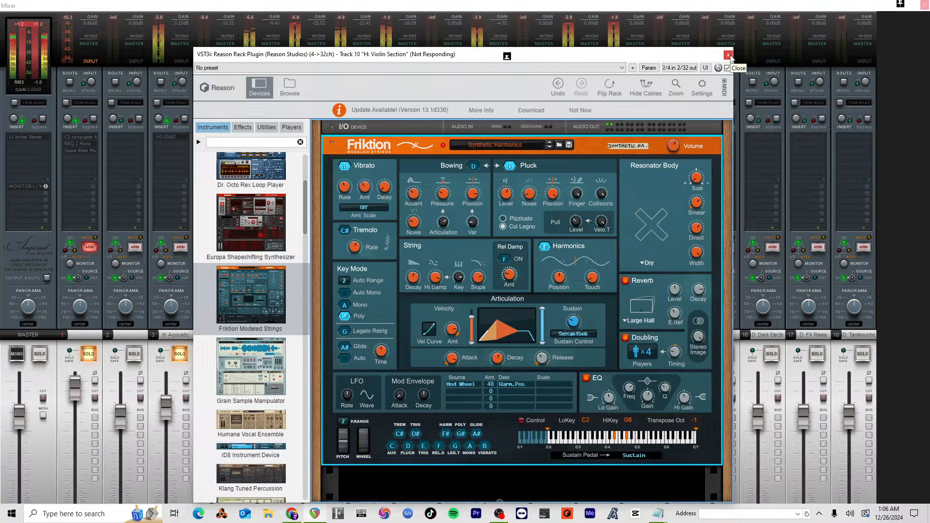
key(alt+Tab)
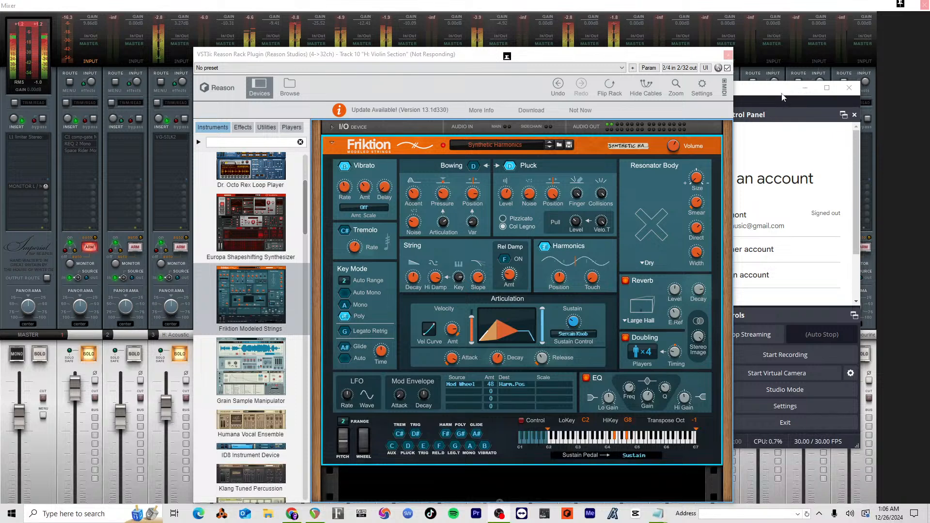
key(alt+Tab)
key(alt+Tab)
Step: Open Task Manager in front of the mixer and check REAPER in the Processes list and the Performance view
key(ctrl+shift+Escape)
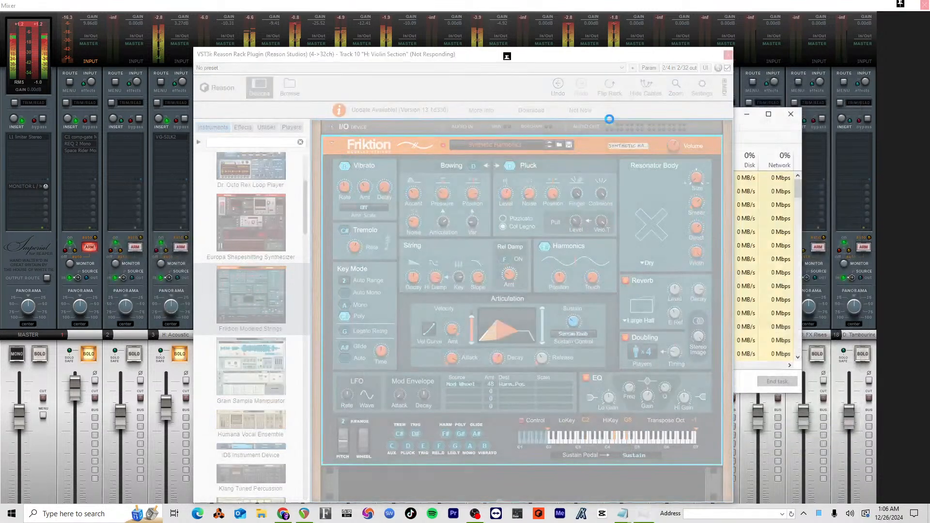
click(746, 116)
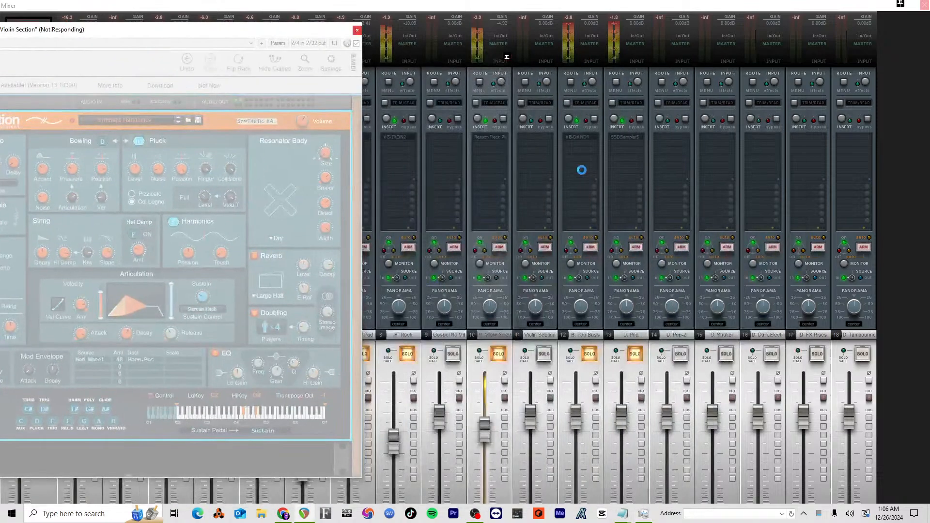
key(alt+Tab)
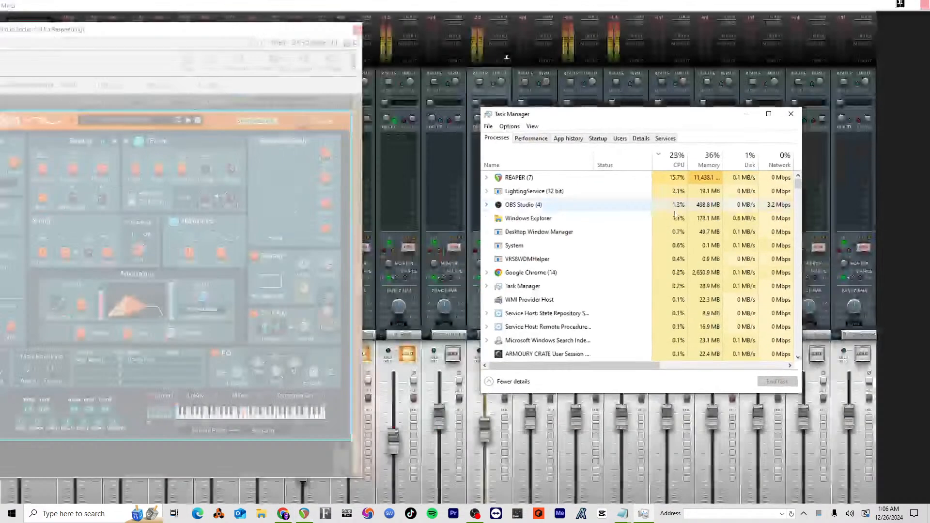
click(531, 177)
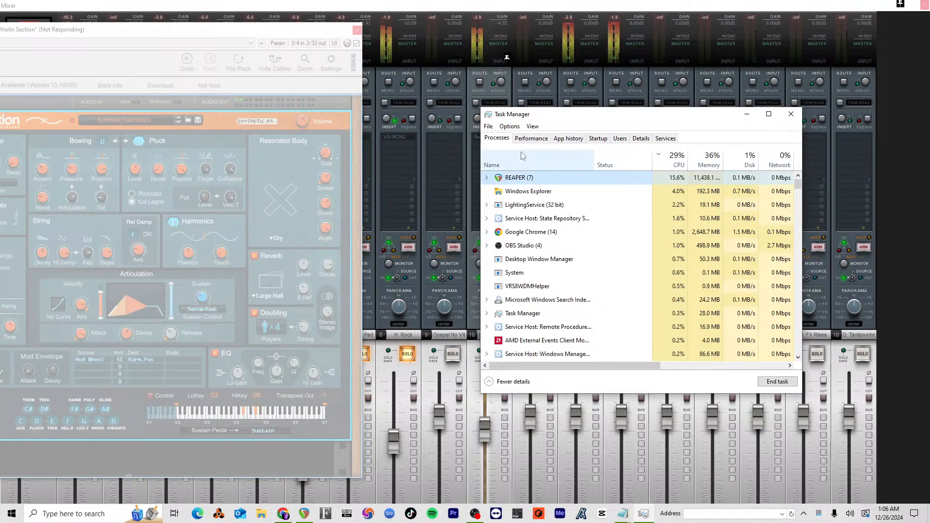
click(531, 139)
click(496, 137)
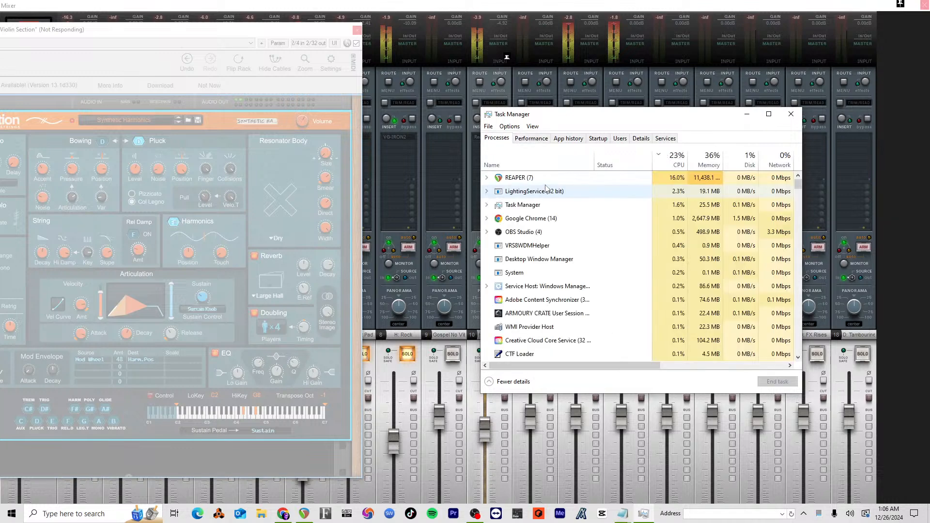
Step: Expand the REAPER group in Task Manager, end its REAPER task, and return to the YouTube Studio page in Chrome
double_click(509, 180)
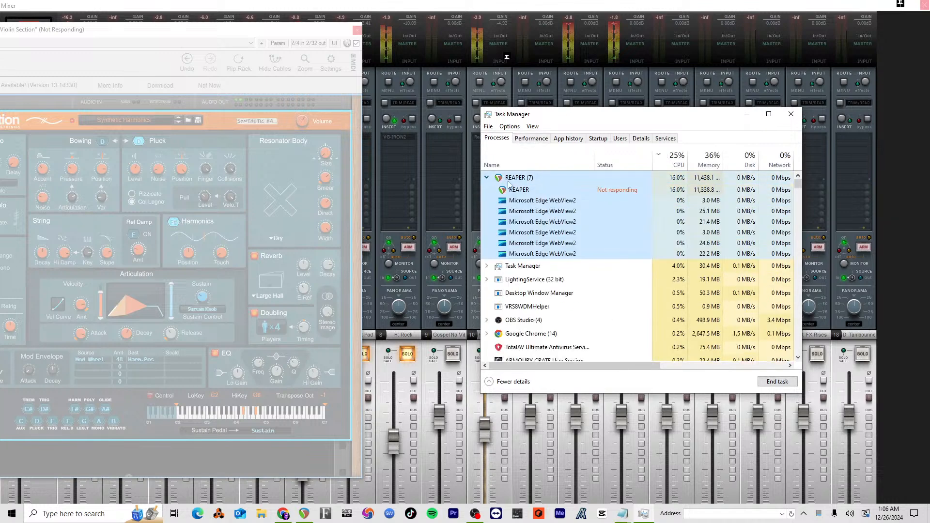
right_click(539, 193)
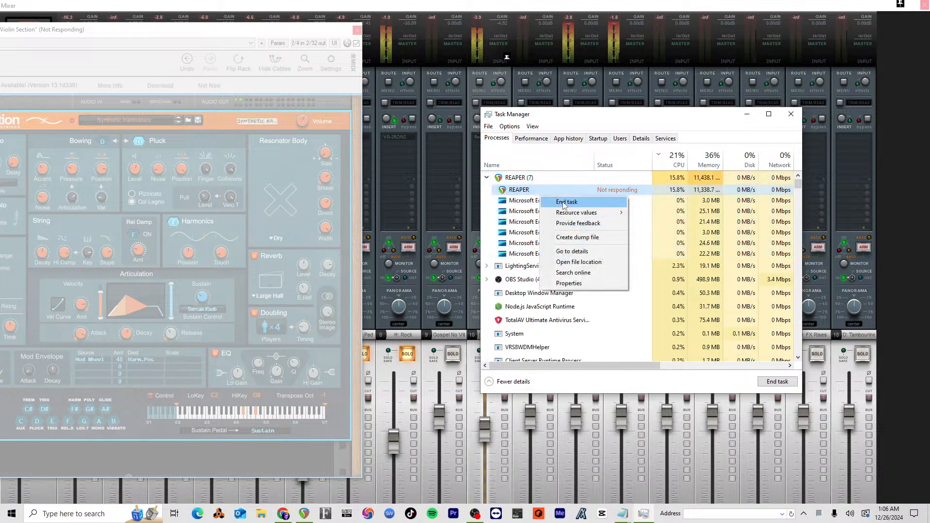
click(565, 203)
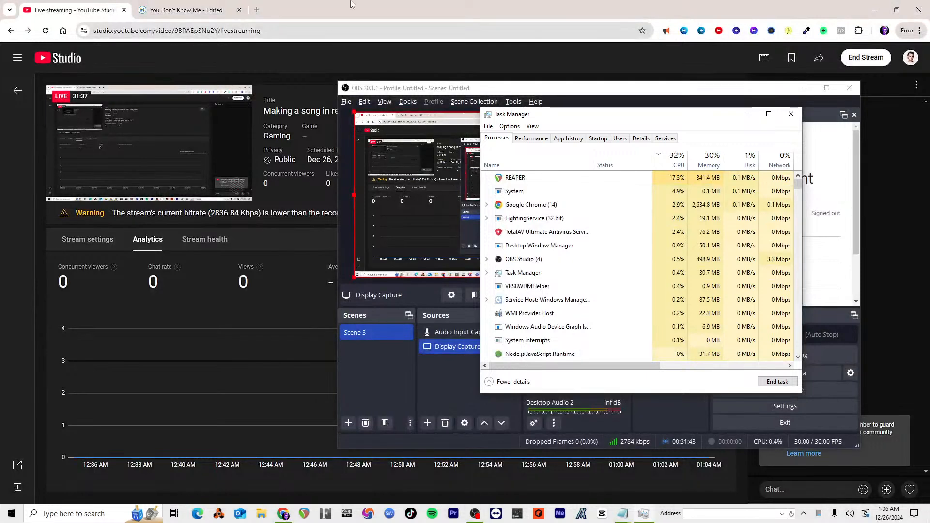
click(353, 7)
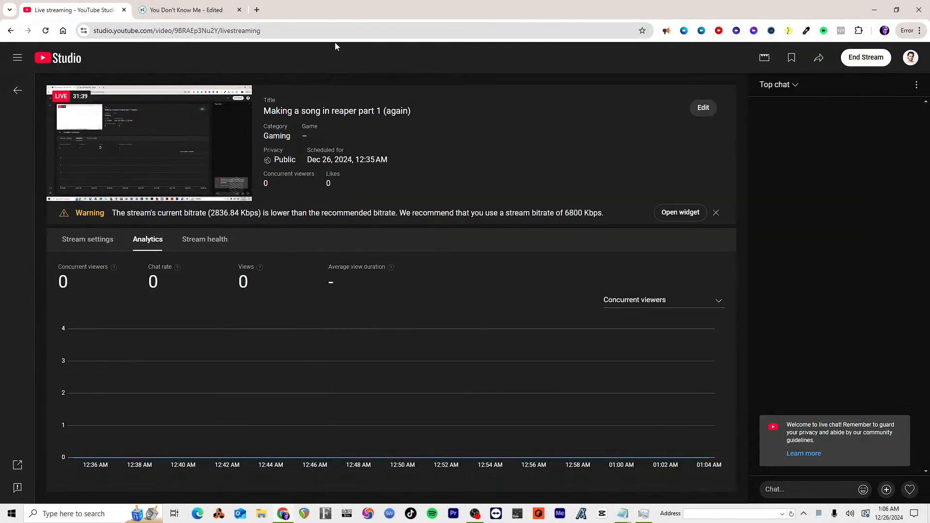